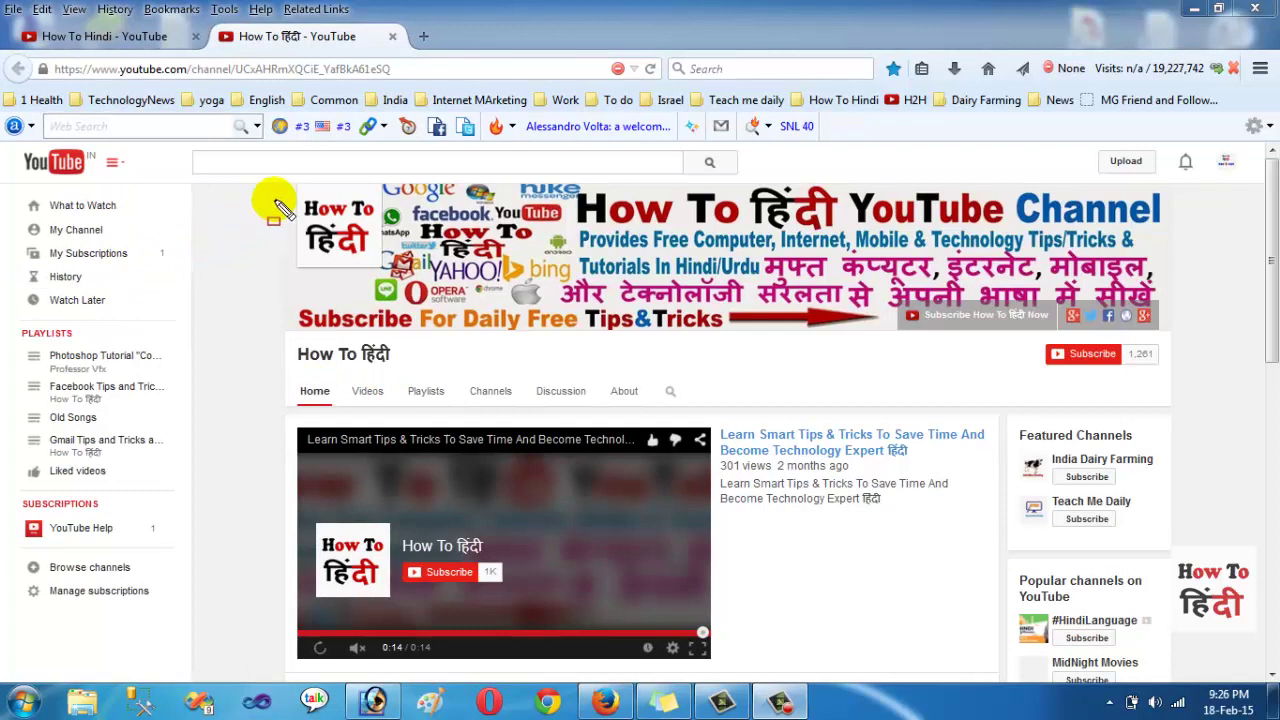
Outline the YouTube channel banner, then switch to the empty Photoshop workspace.
left_click_drag(279, 182, 1190, 416)
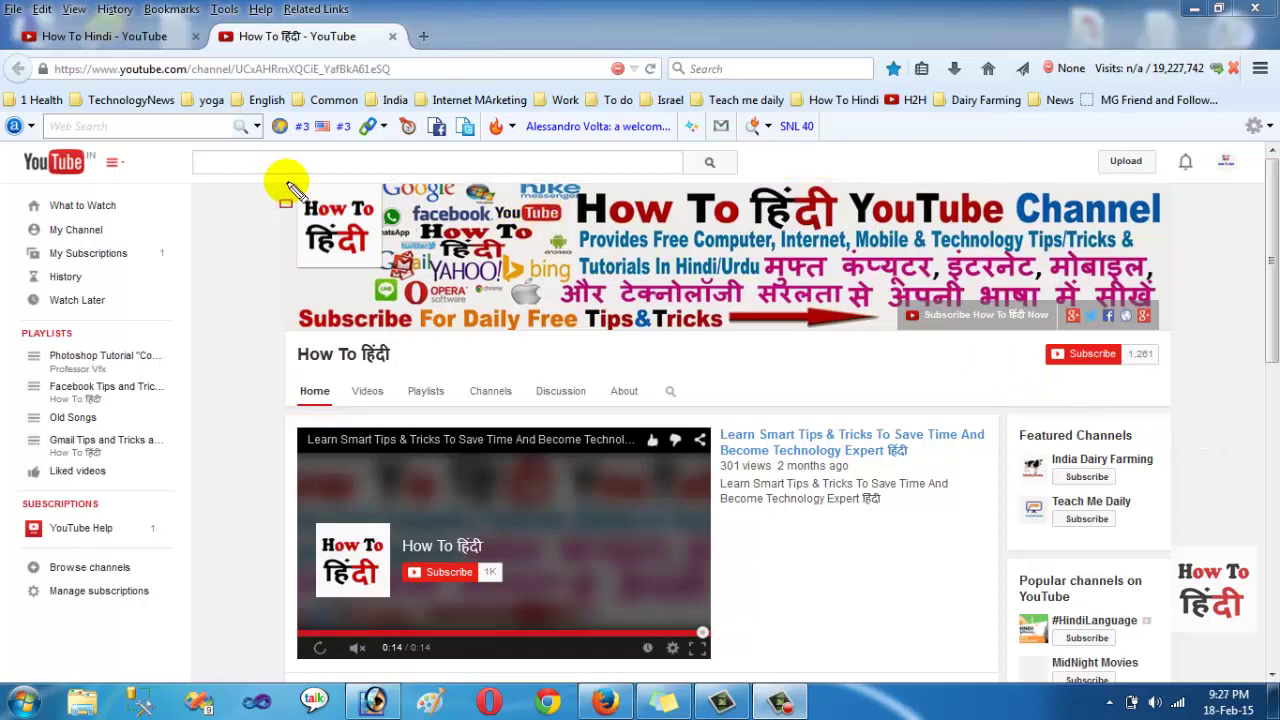
left_click_drag(286, 183, 1165, 327)
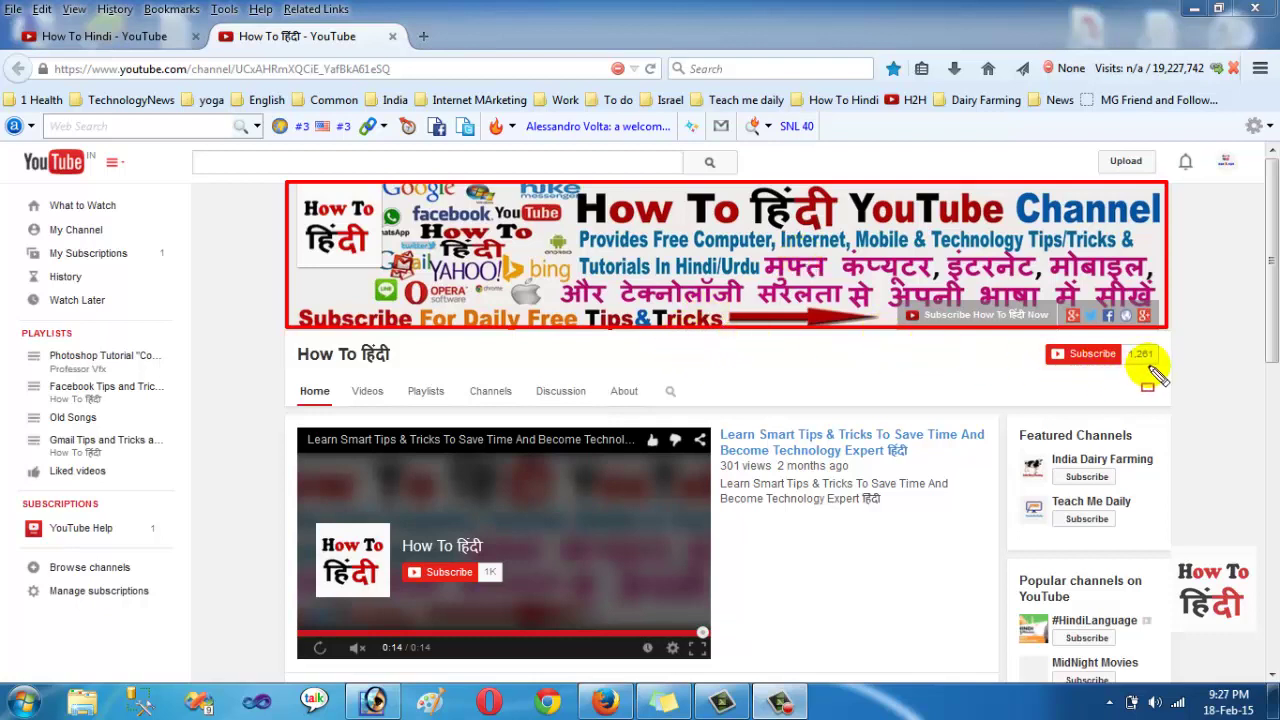
key("Escape")
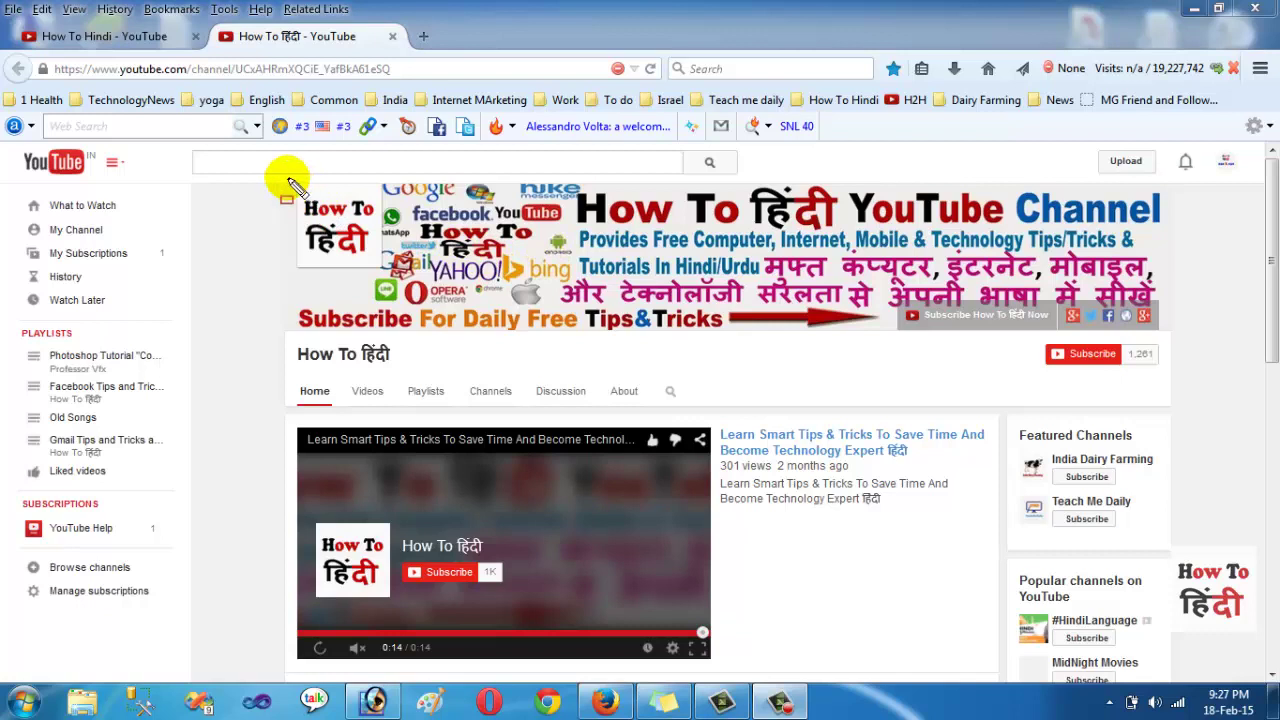
left_click_drag(288, 181, 1186, 341)
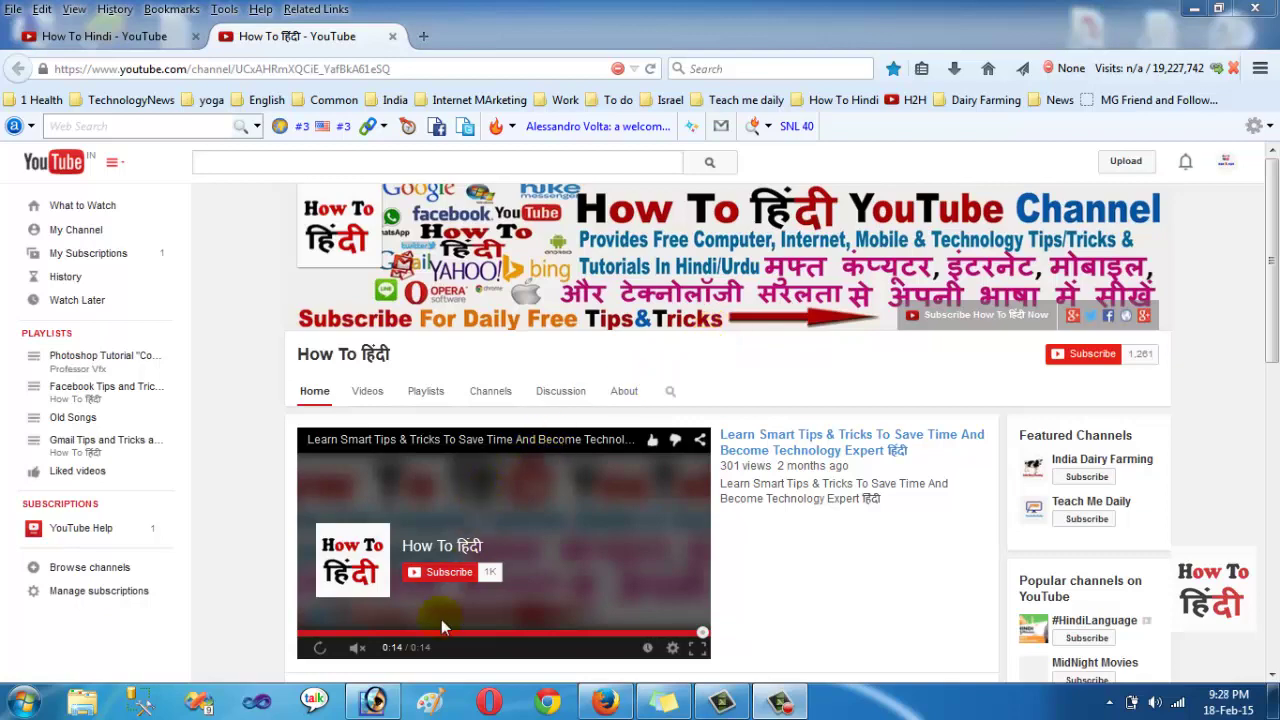
left_click(374, 700)
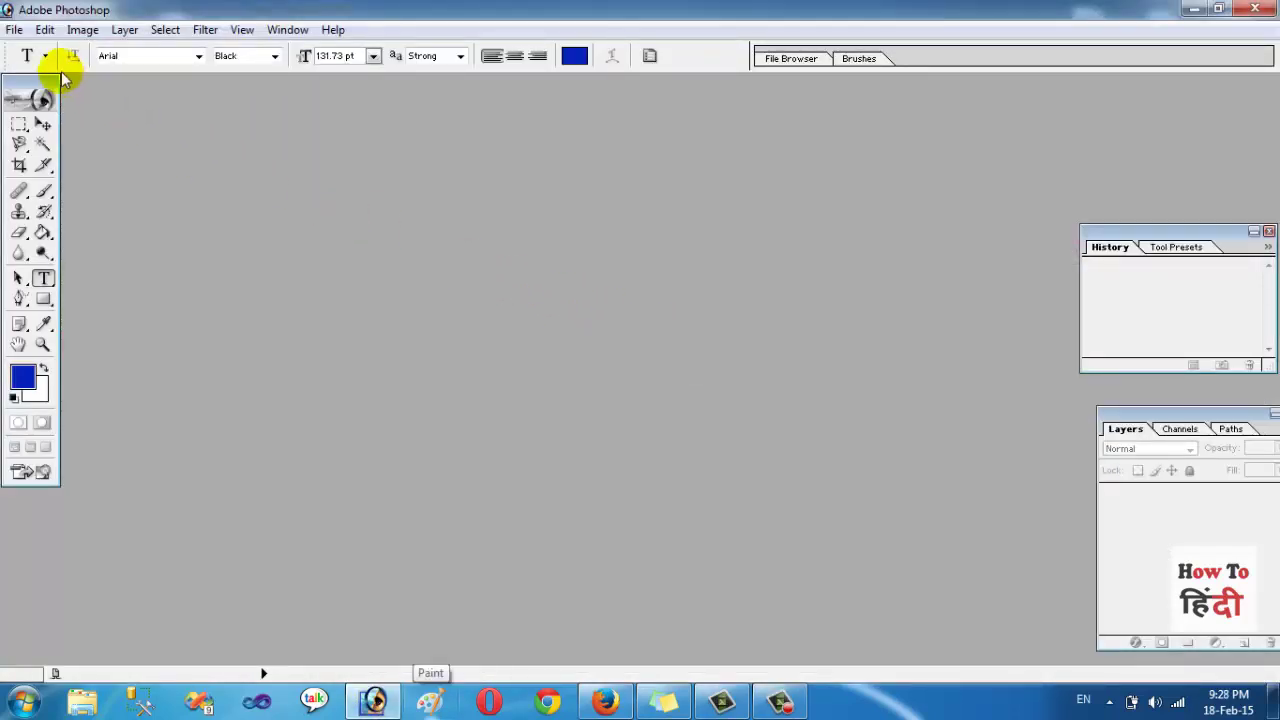
Start a new Photoshop document and set its width to 2120 pixels.
left_click(14, 30)
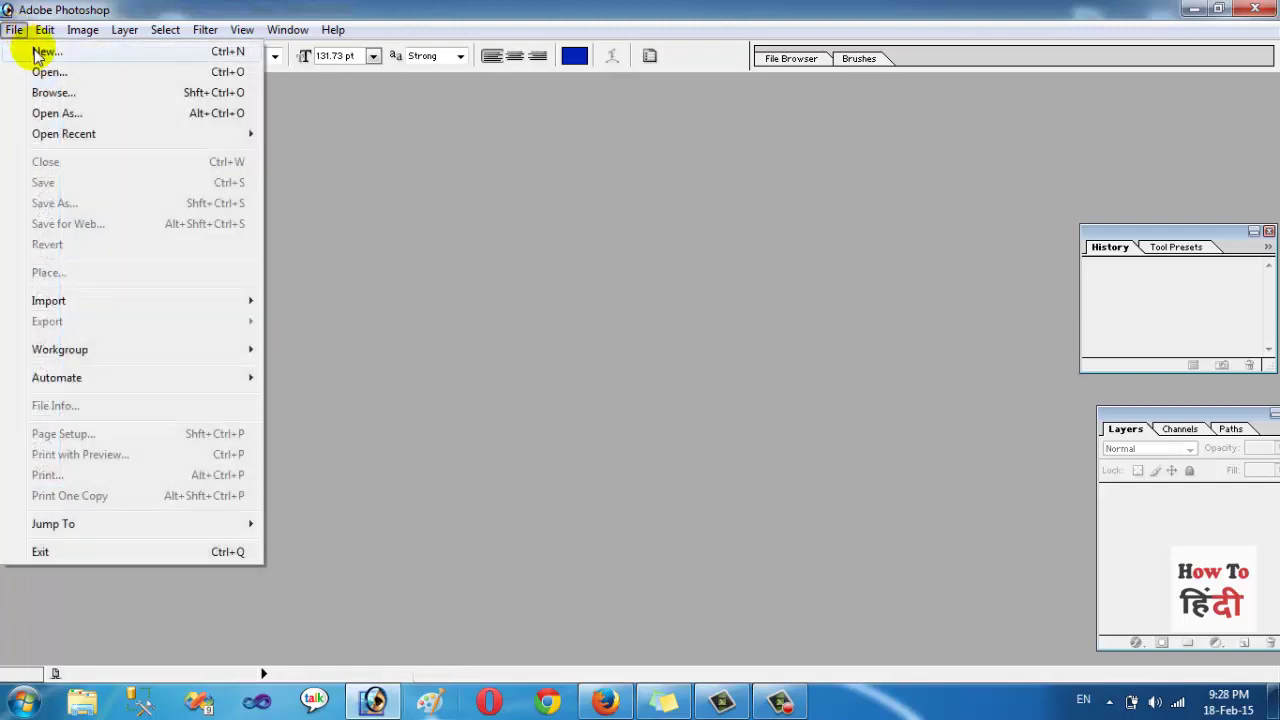
left_click(44, 52)
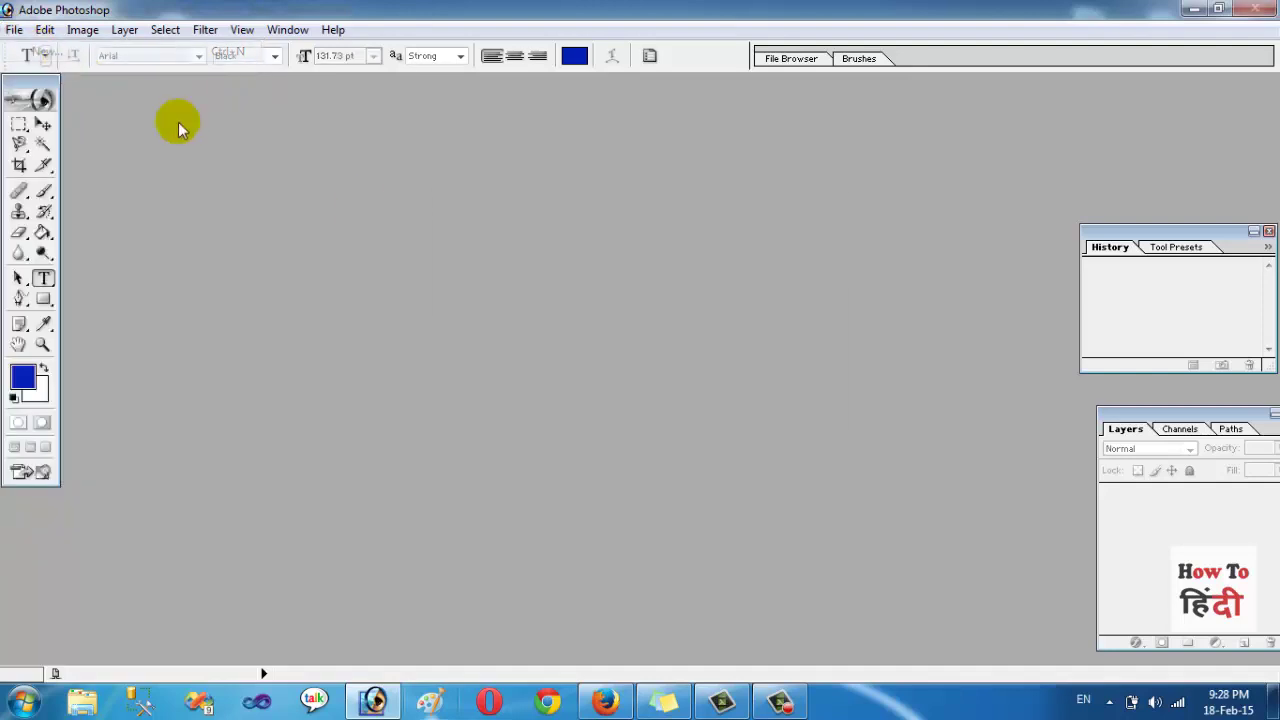
left_click(822, 205)
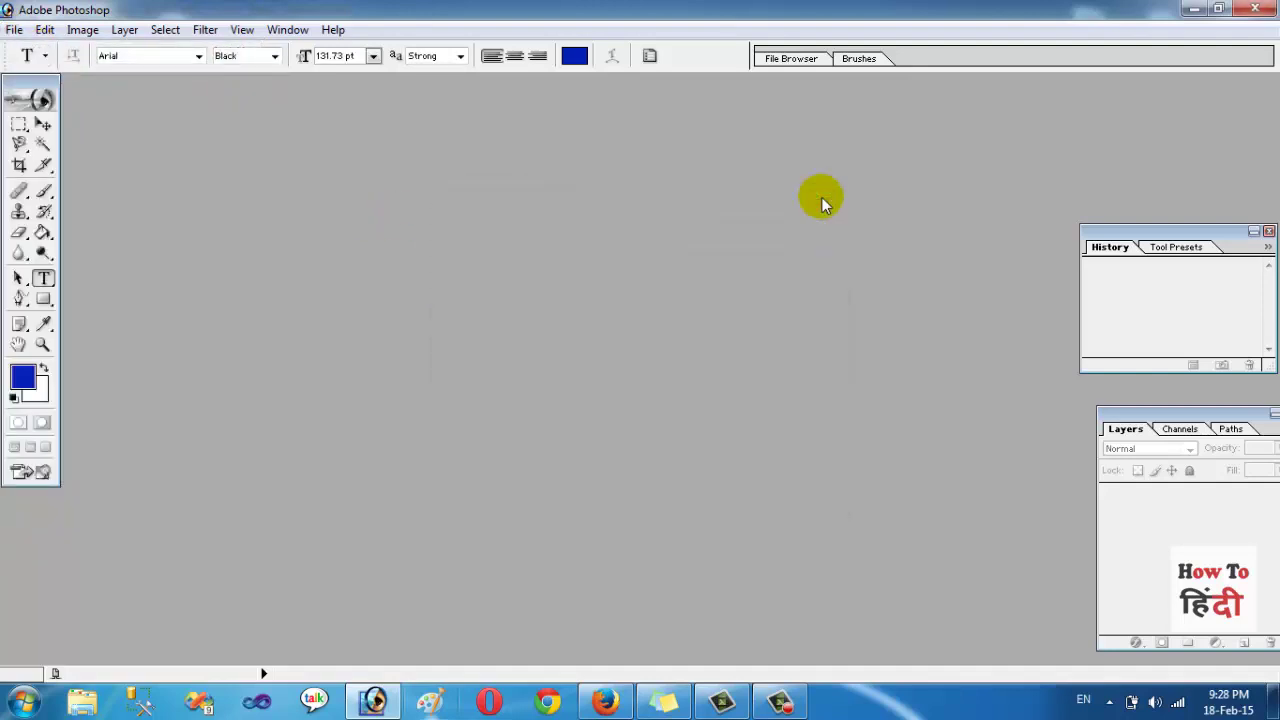
key("ctrl+n")
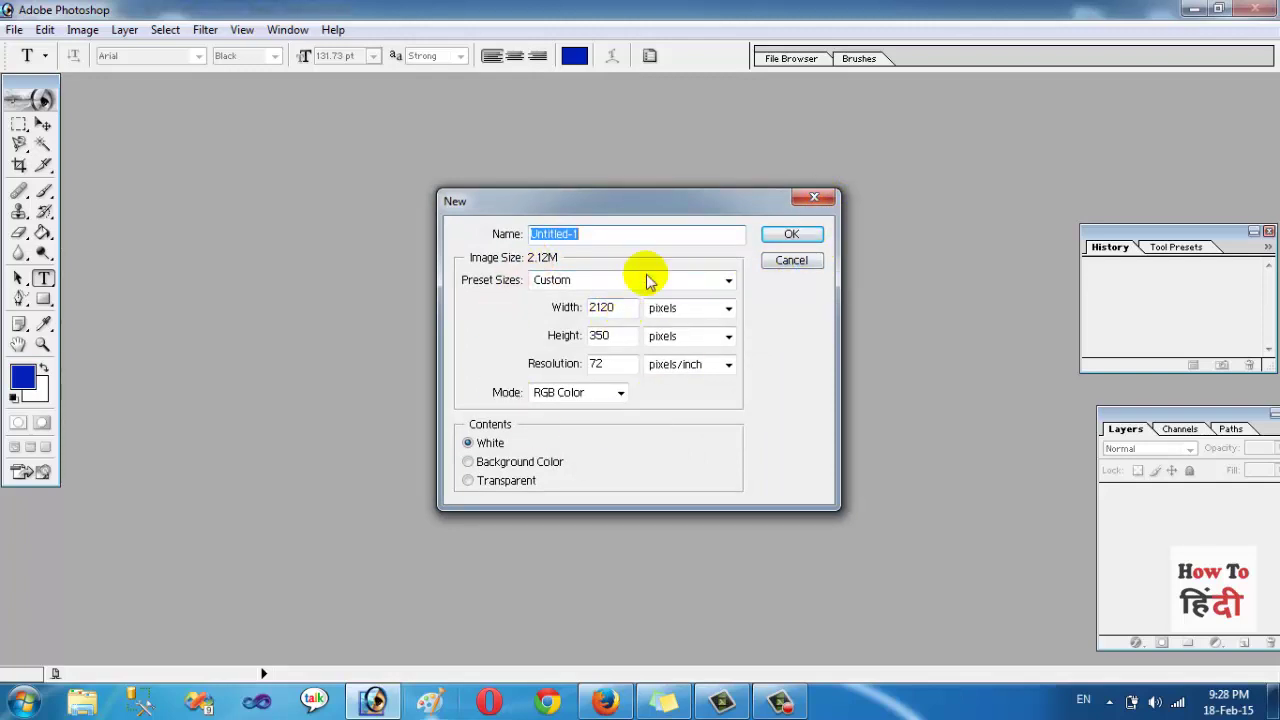
double_click(605, 308)
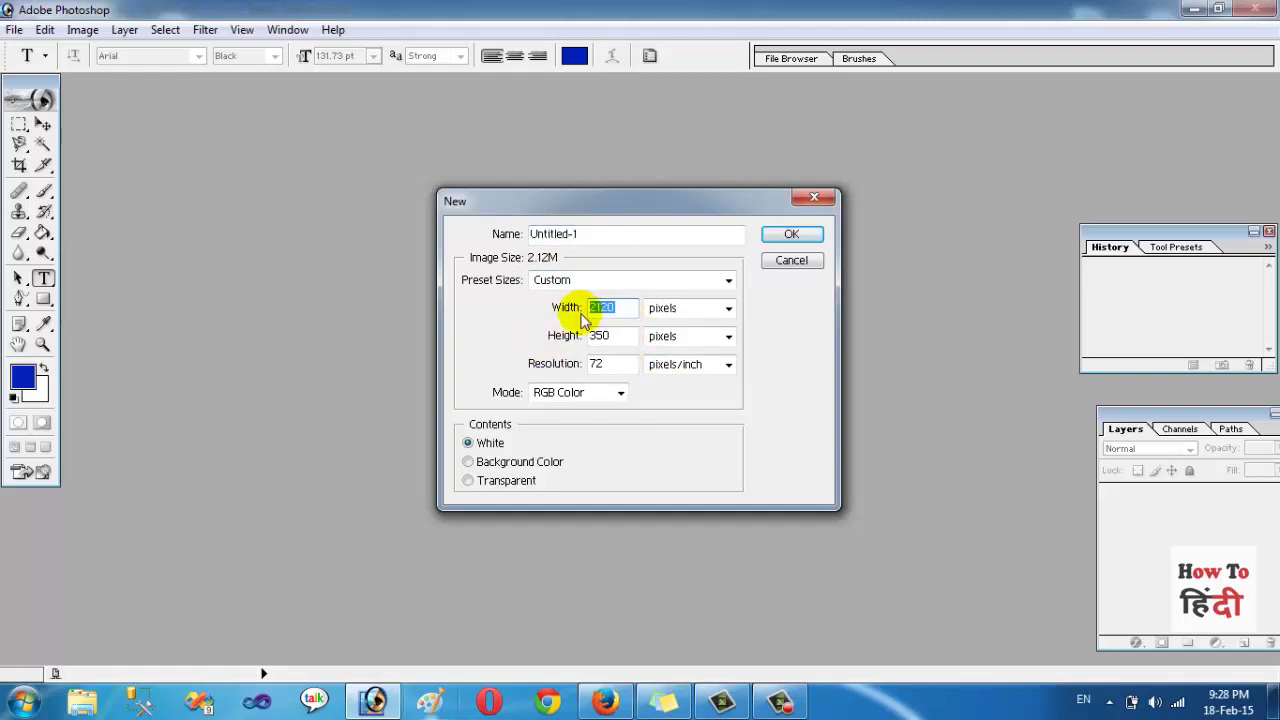
type("21")
type("20")
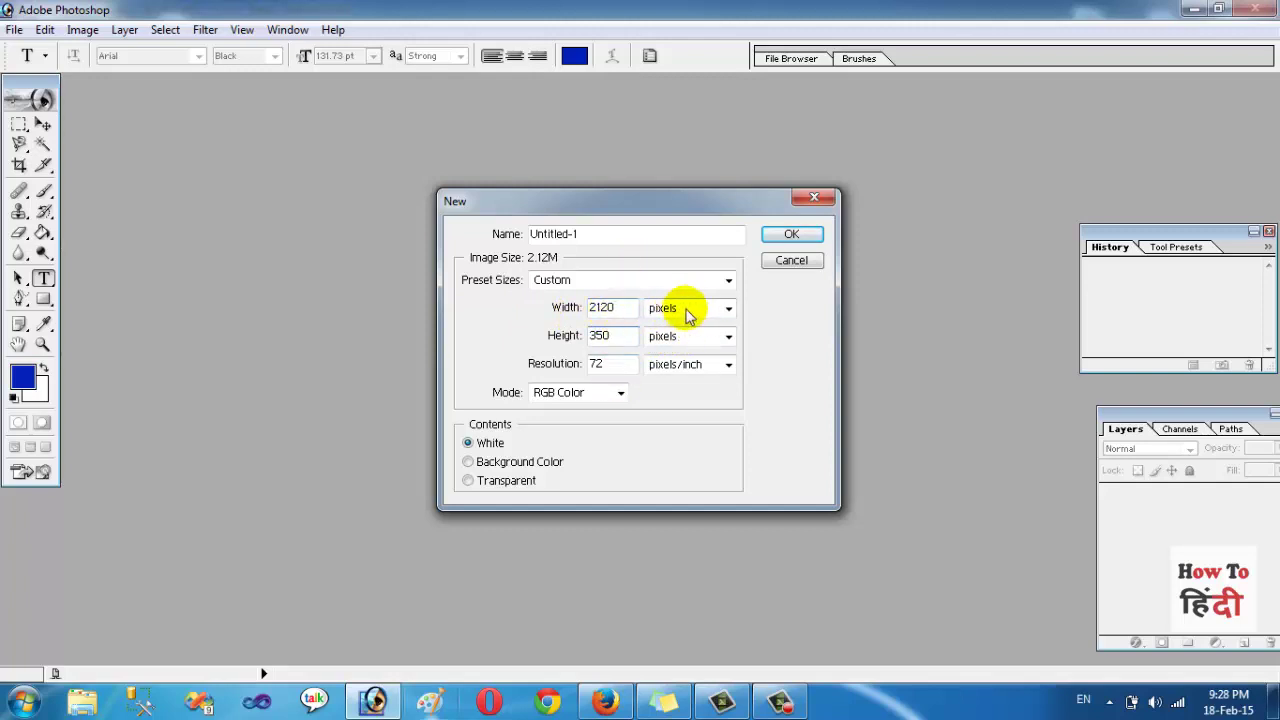
left_click(729, 310)
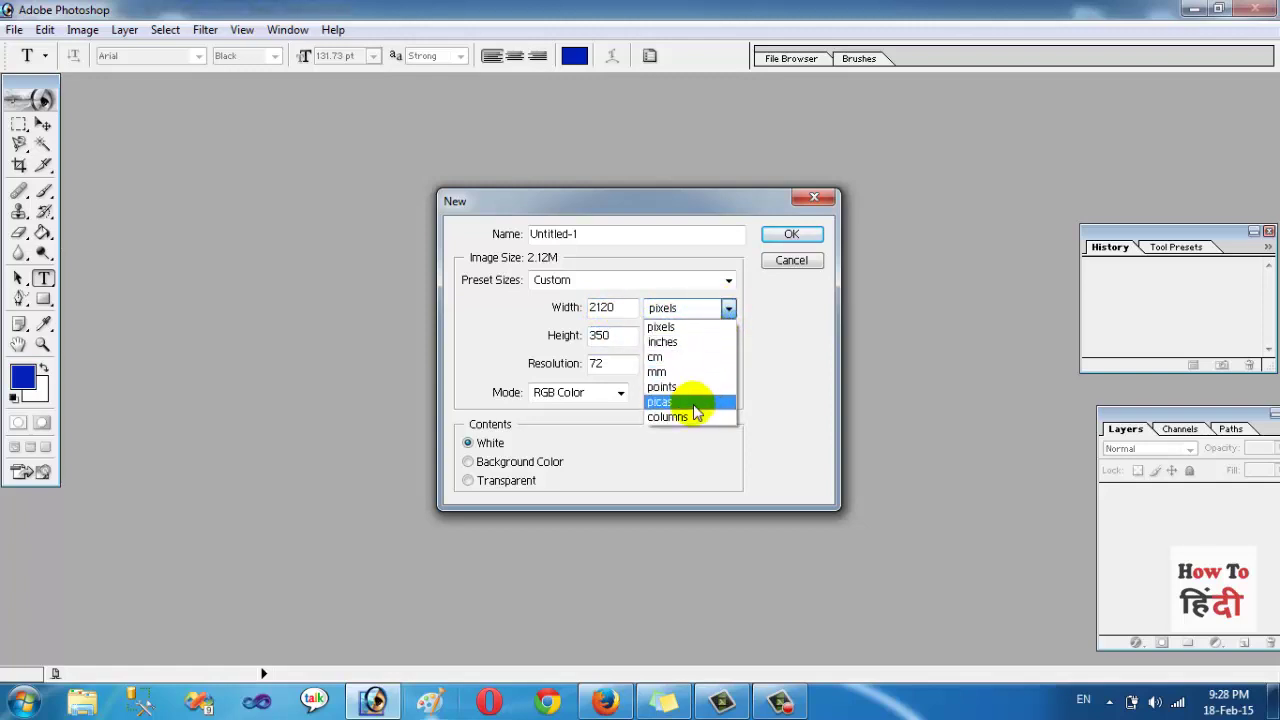
left_click(672, 327)
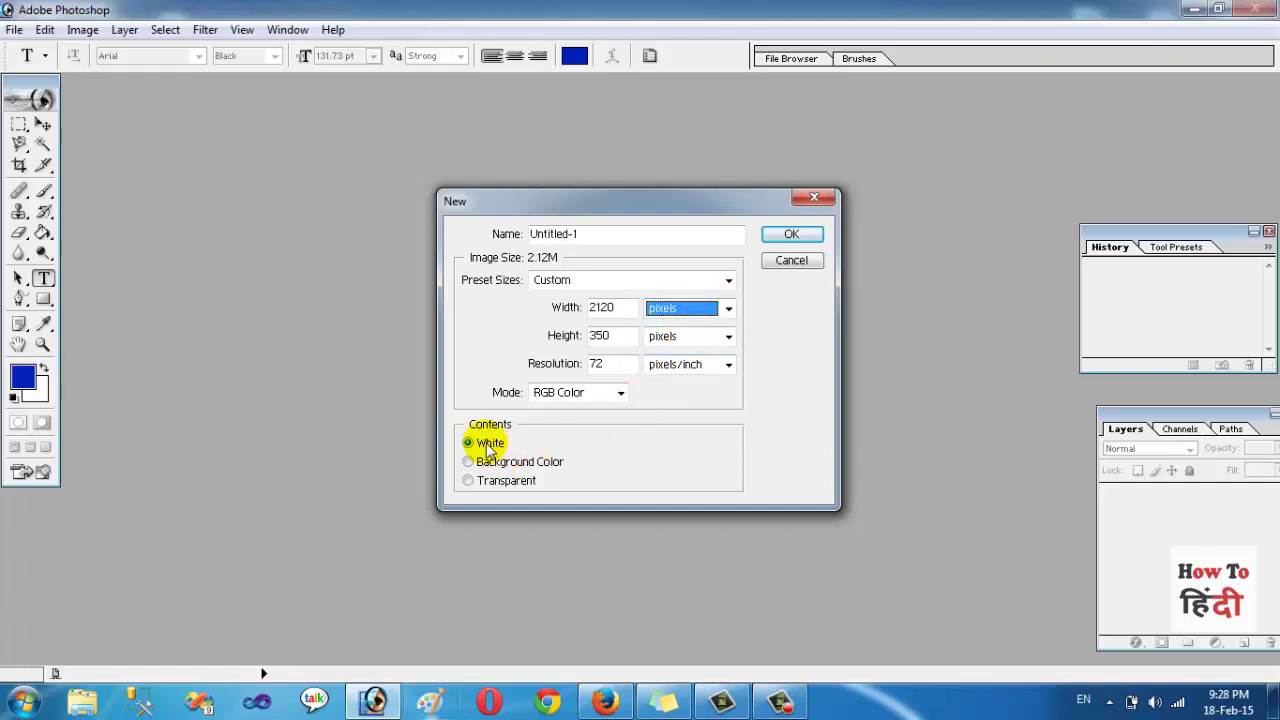
Create the blank 2120 × 350 Untitled-1 canvas, move its window lower, and return to YouTube.
left_click(792, 235)
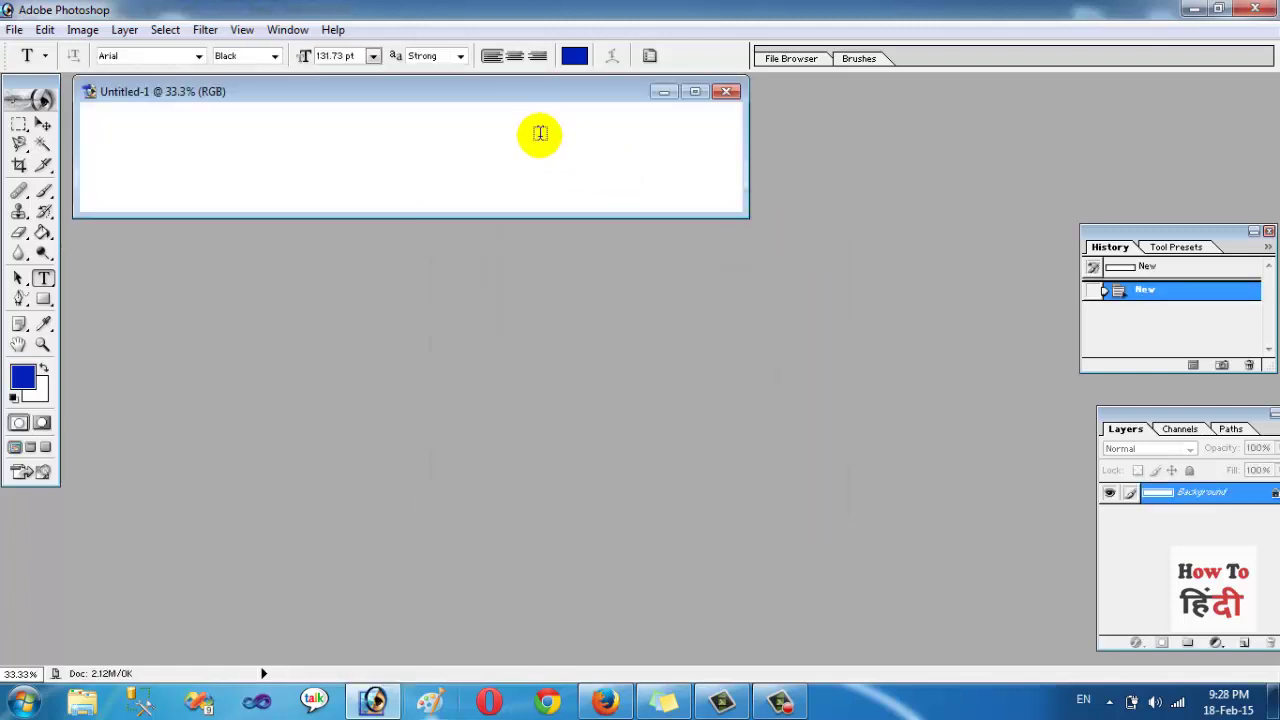
left_click_drag(532, 103, 690, 238)
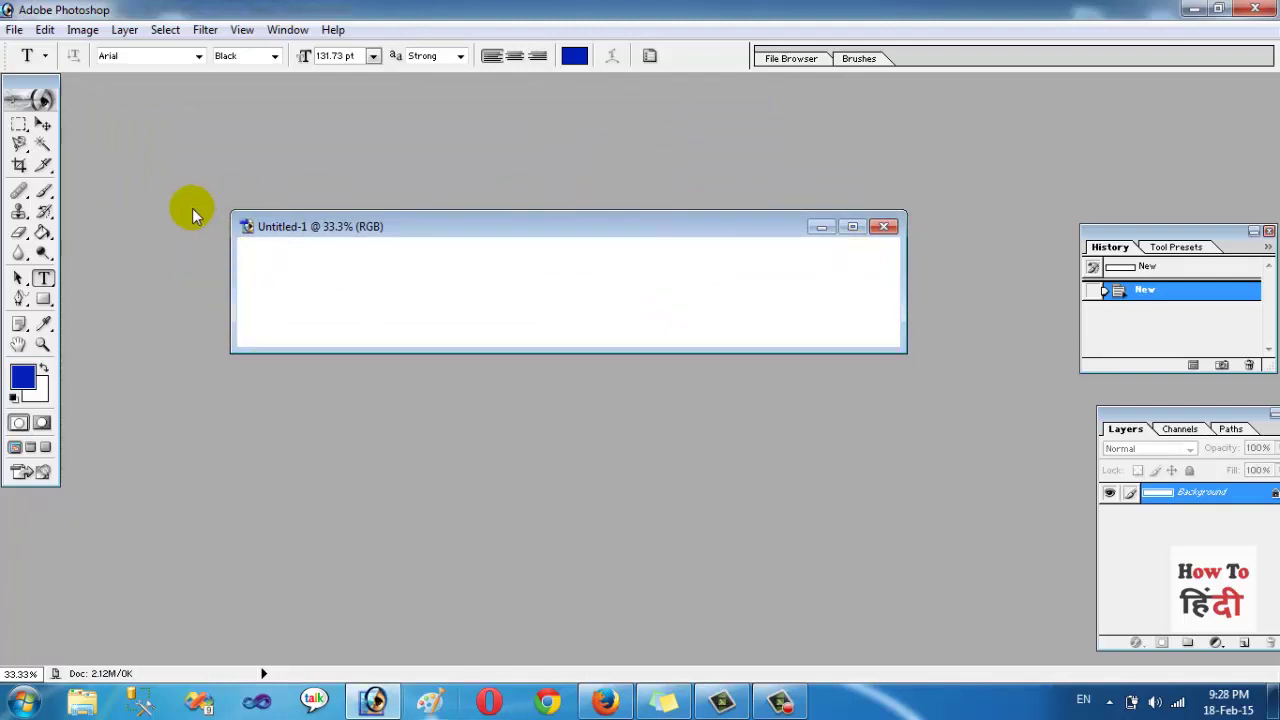
left_click(605, 700)
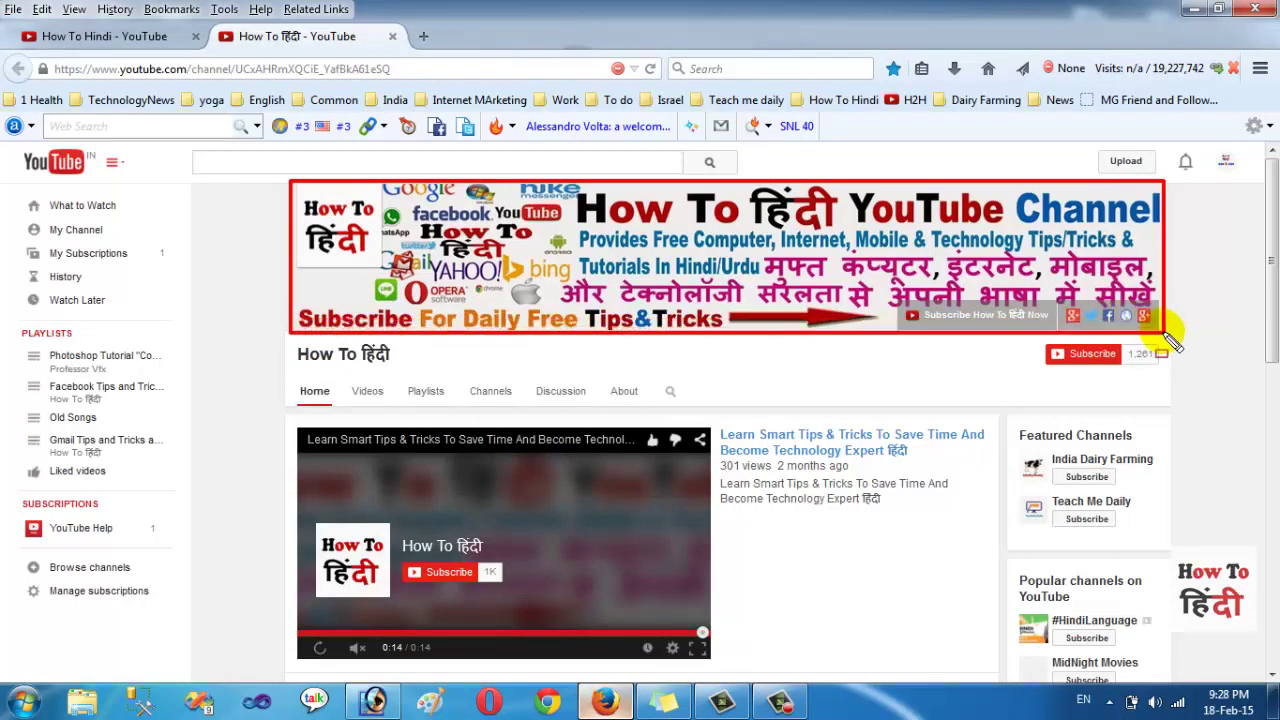
Outline the YouTube banner again, then return to the blank Untitled-1 canvas in Photoshop.
left_click_drag(1172, 340, 1168, 335)
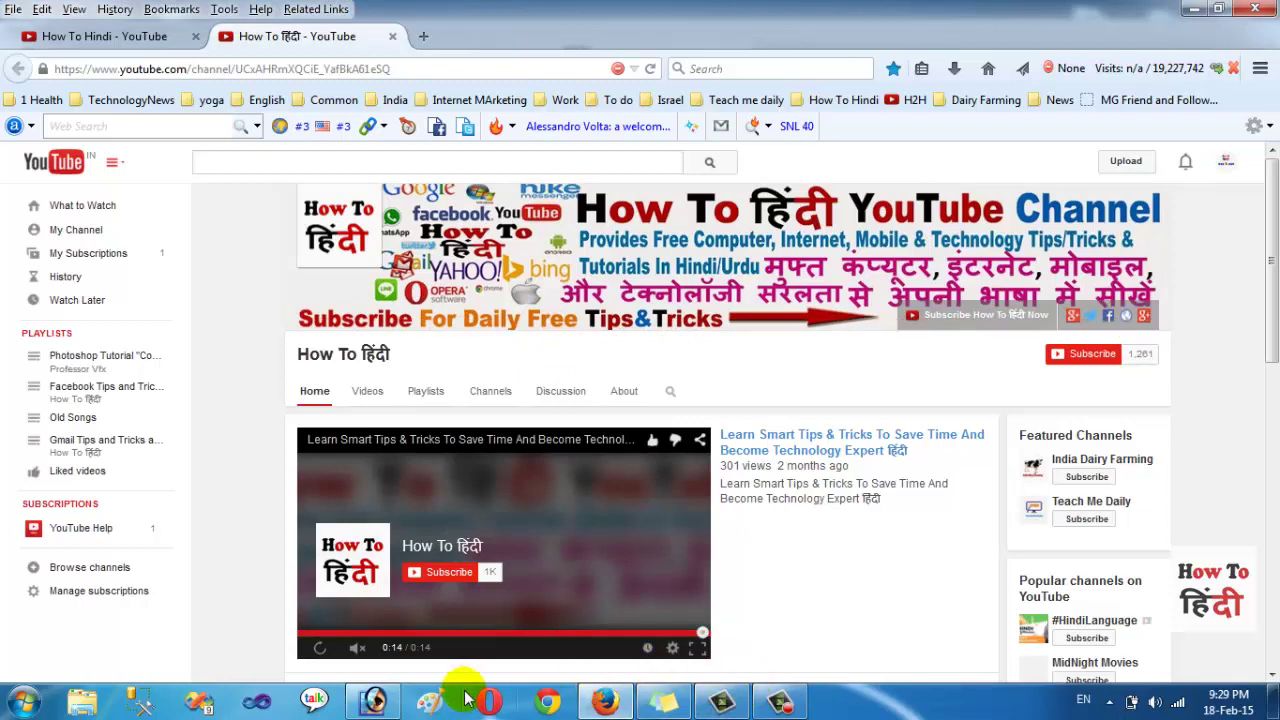
left_click(373, 700)
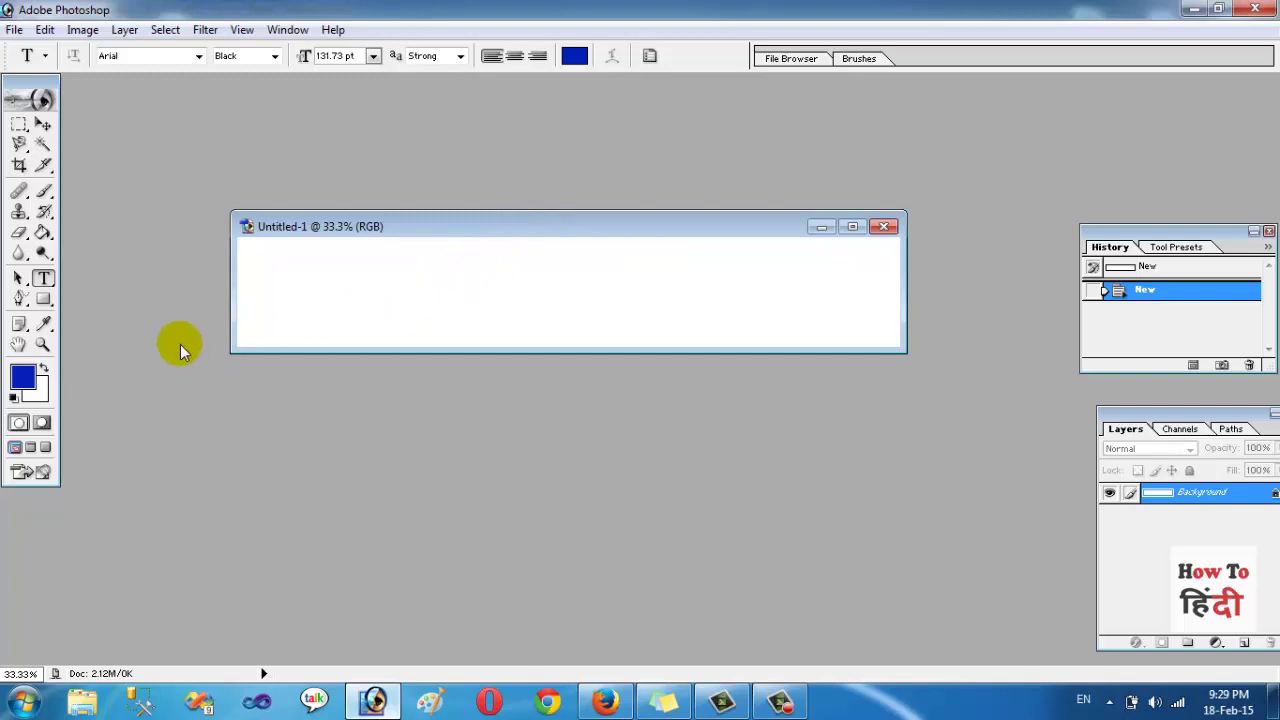
Draw a bright orange rectangle strip across the top of the banner.
left_click(22, 375)
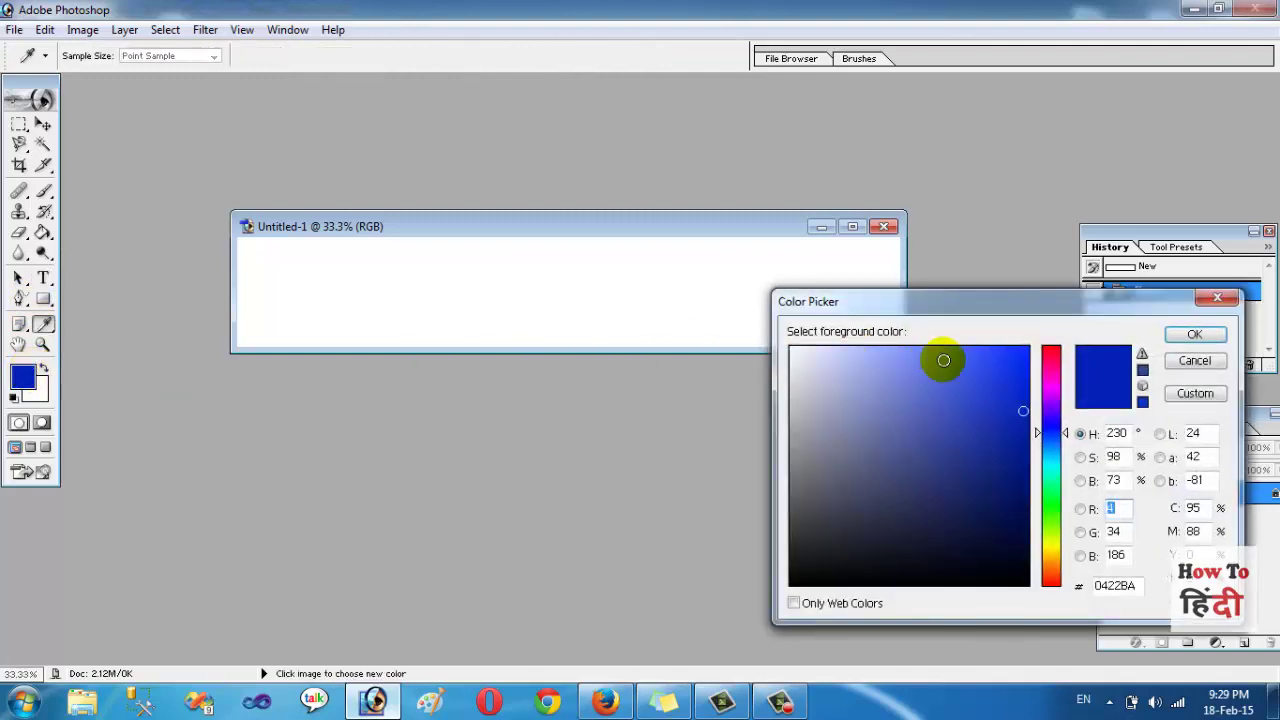
left_click(1051, 566)
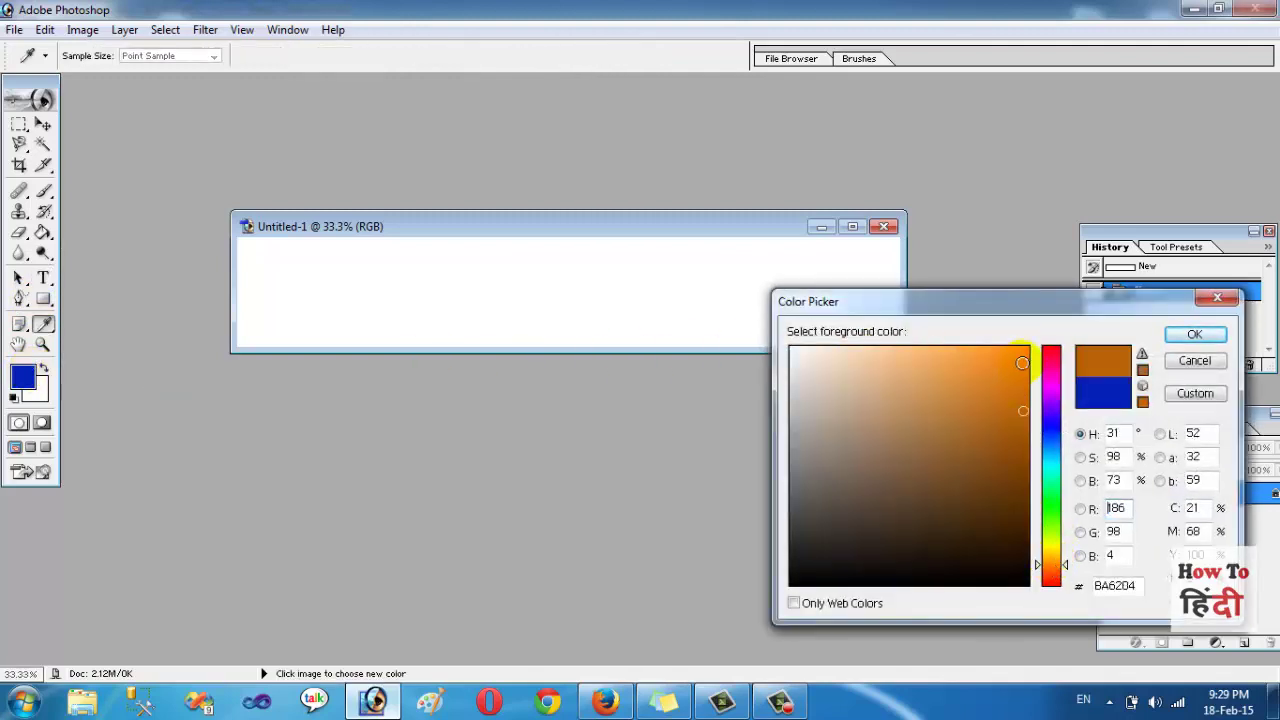
left_click(1025, 357)
left_click(1194, 334)
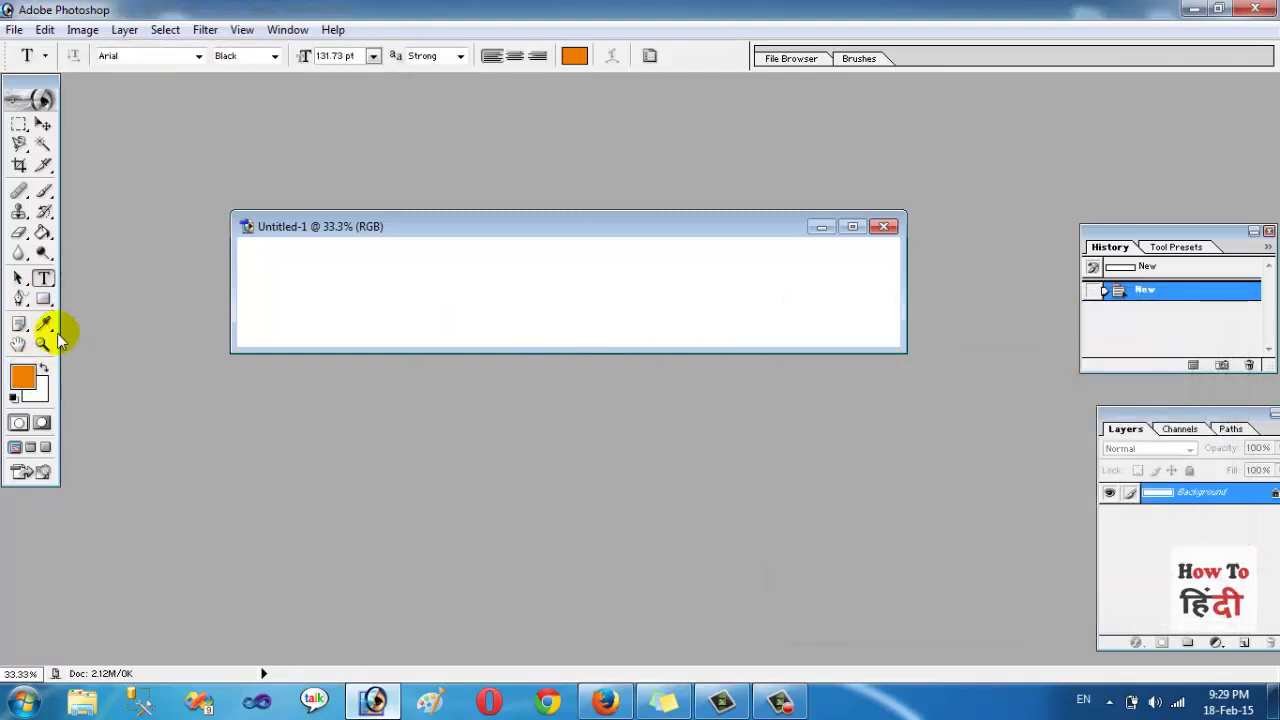
left_click(43, 298)
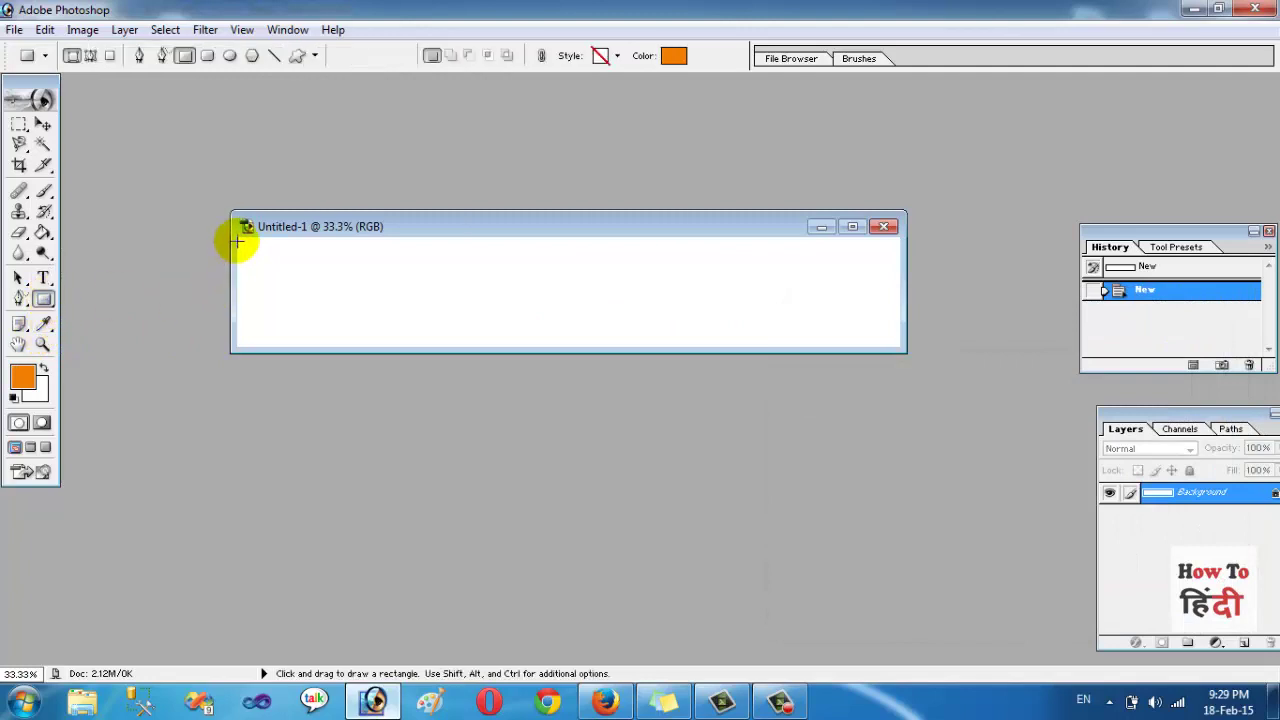
left_click_drag(238, 236, 884, 283)
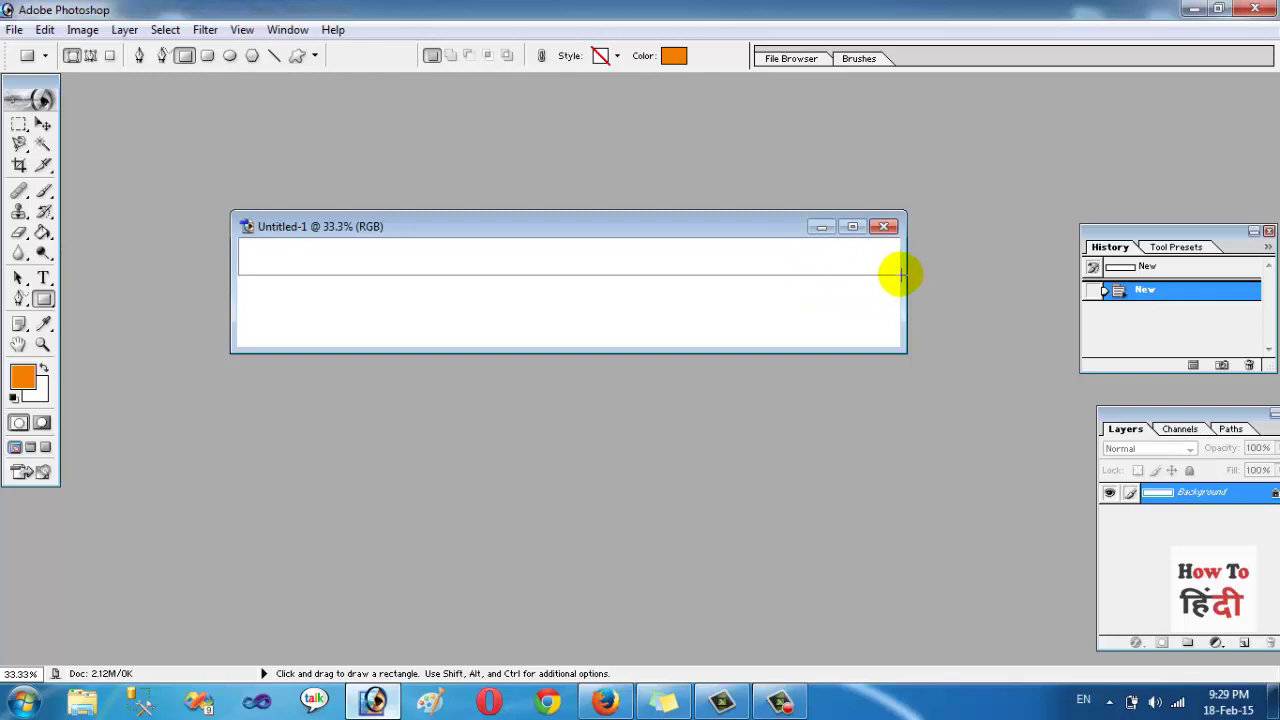
left_click_drag(884, 283, 900, 272)
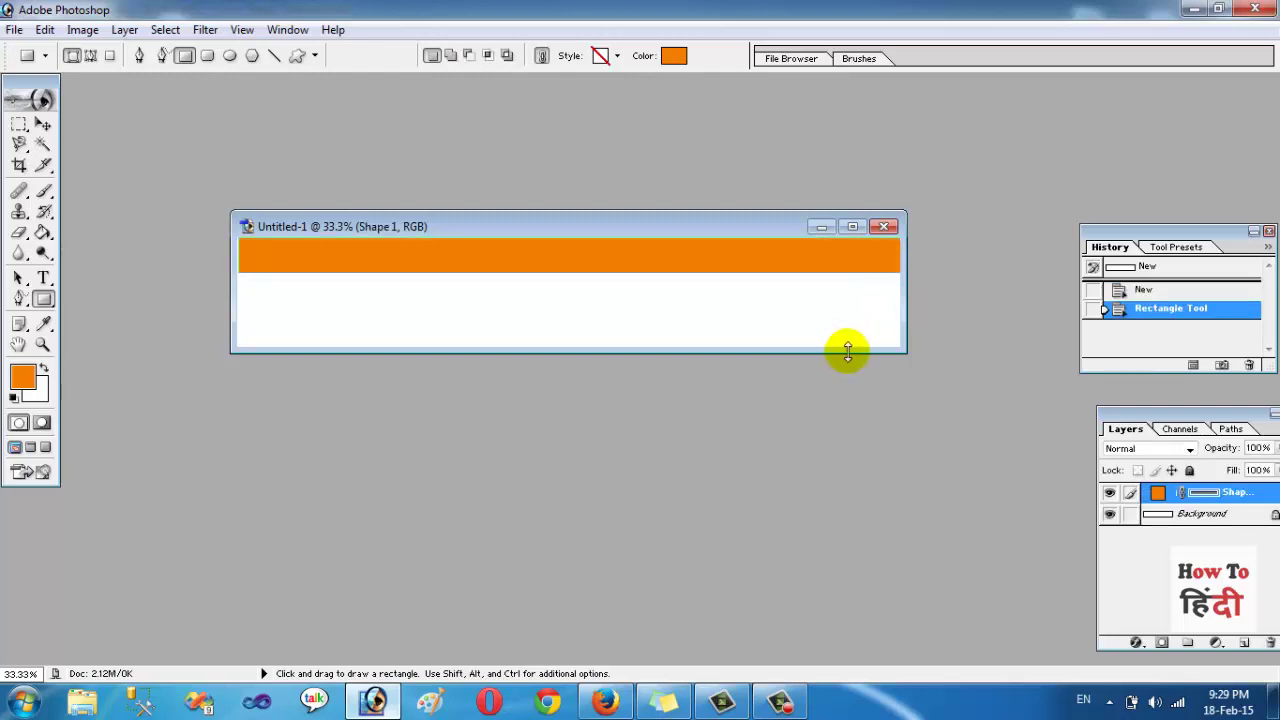
Set the foreground colour to a dark green.
key("i")
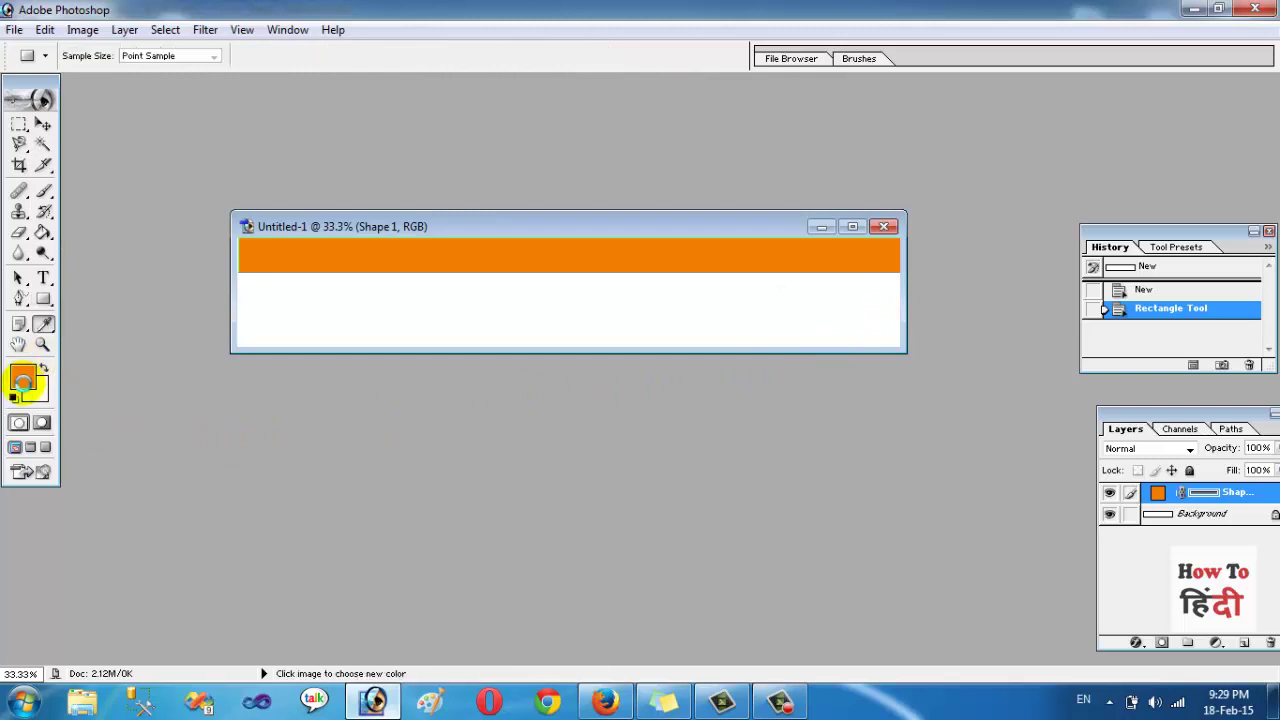
left_click(23, 378)
left_click(1056, 523)
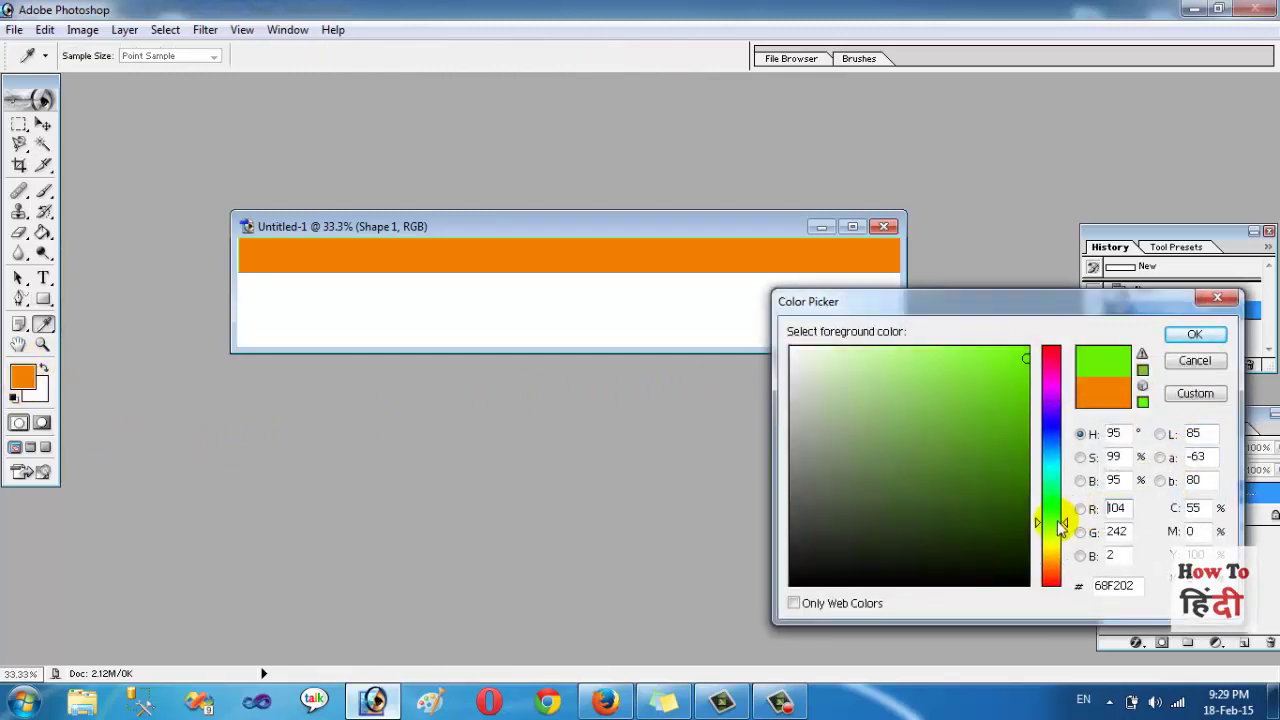
left_click_drag(1061, 527, 1058, 518)
left_click(1026, 477)
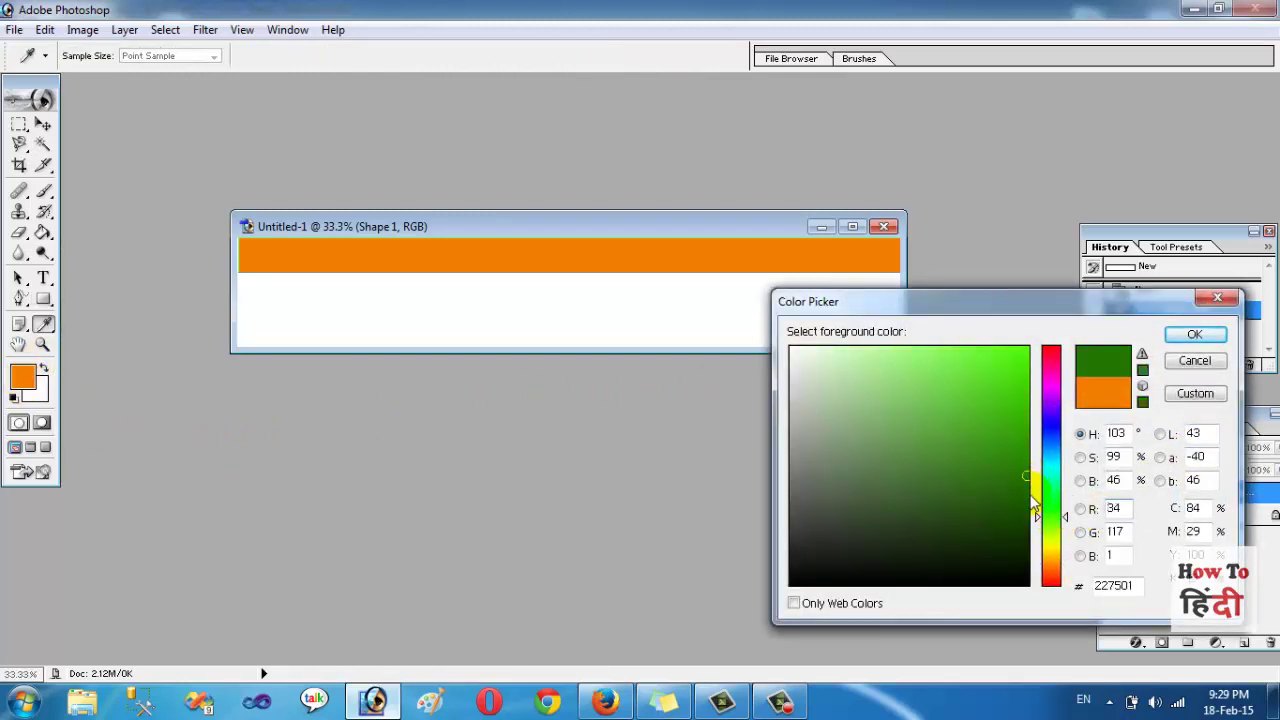
left_click(1026, 496)
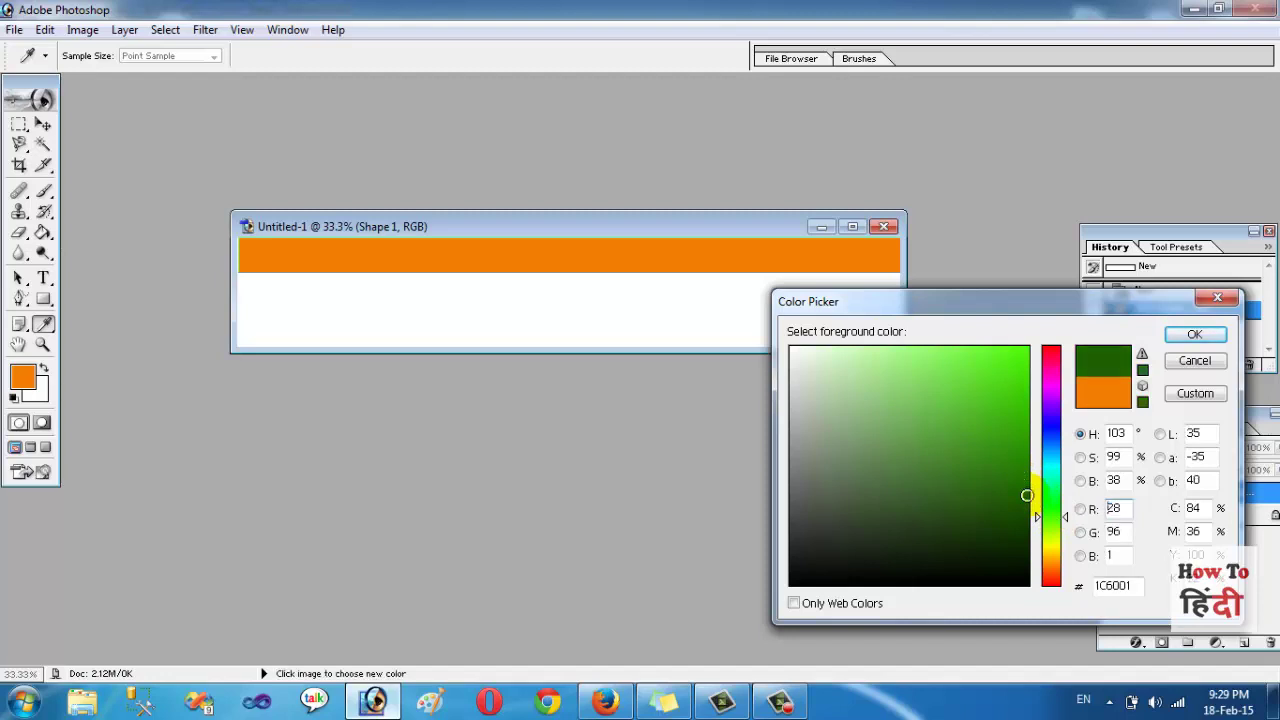
left_click(1194, 334)
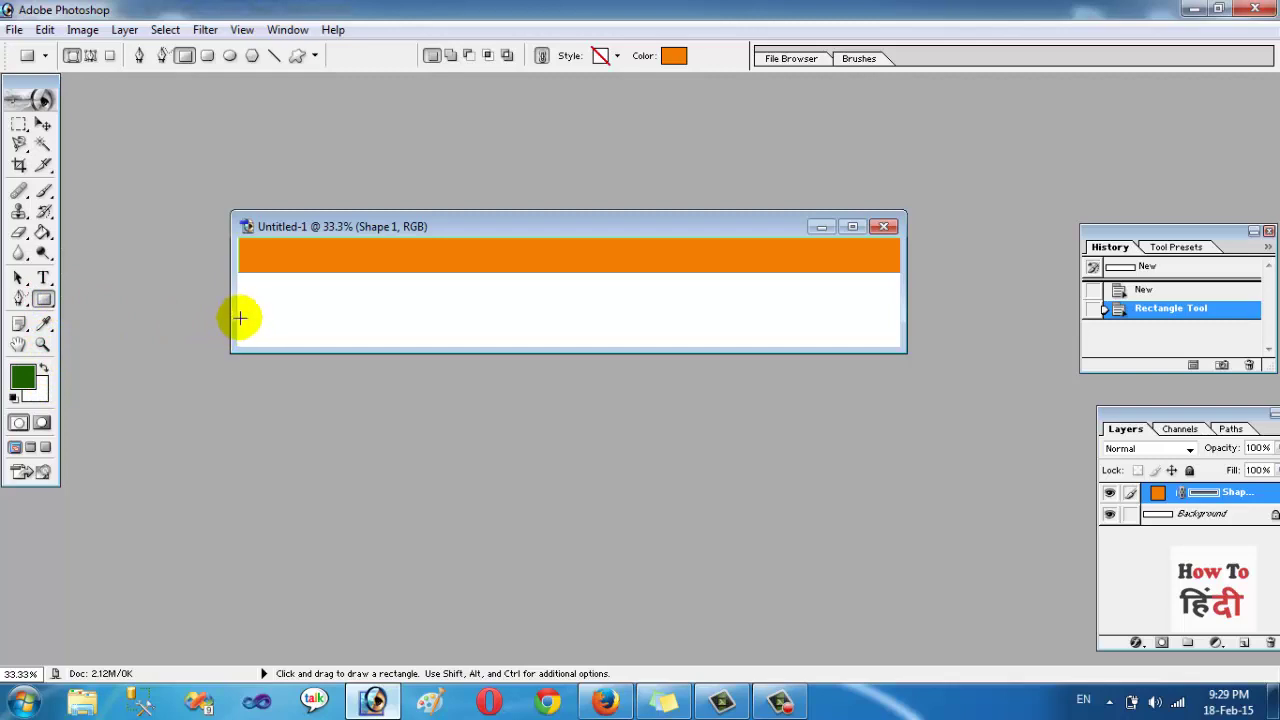
Draw the bottom stripe and adjust its fill to dark green 0B3401.
left_click_drag(238, 318, 913, 359)
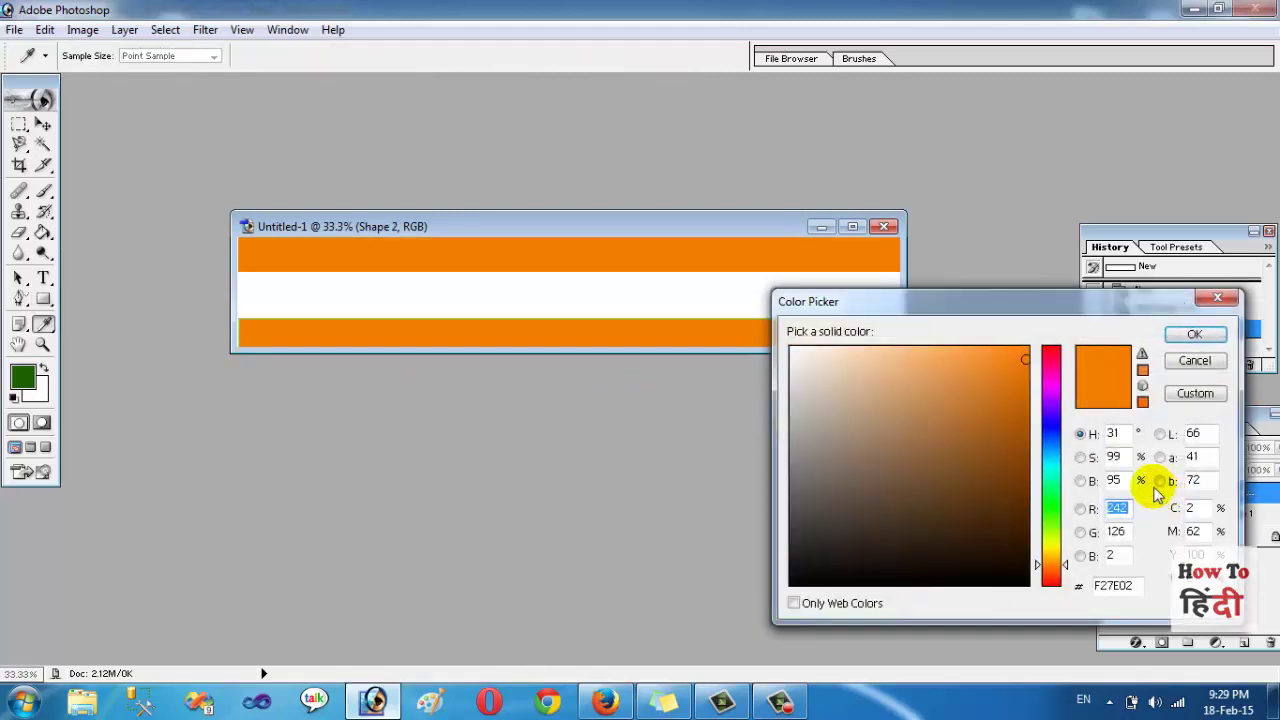
left_click(1051, 513)
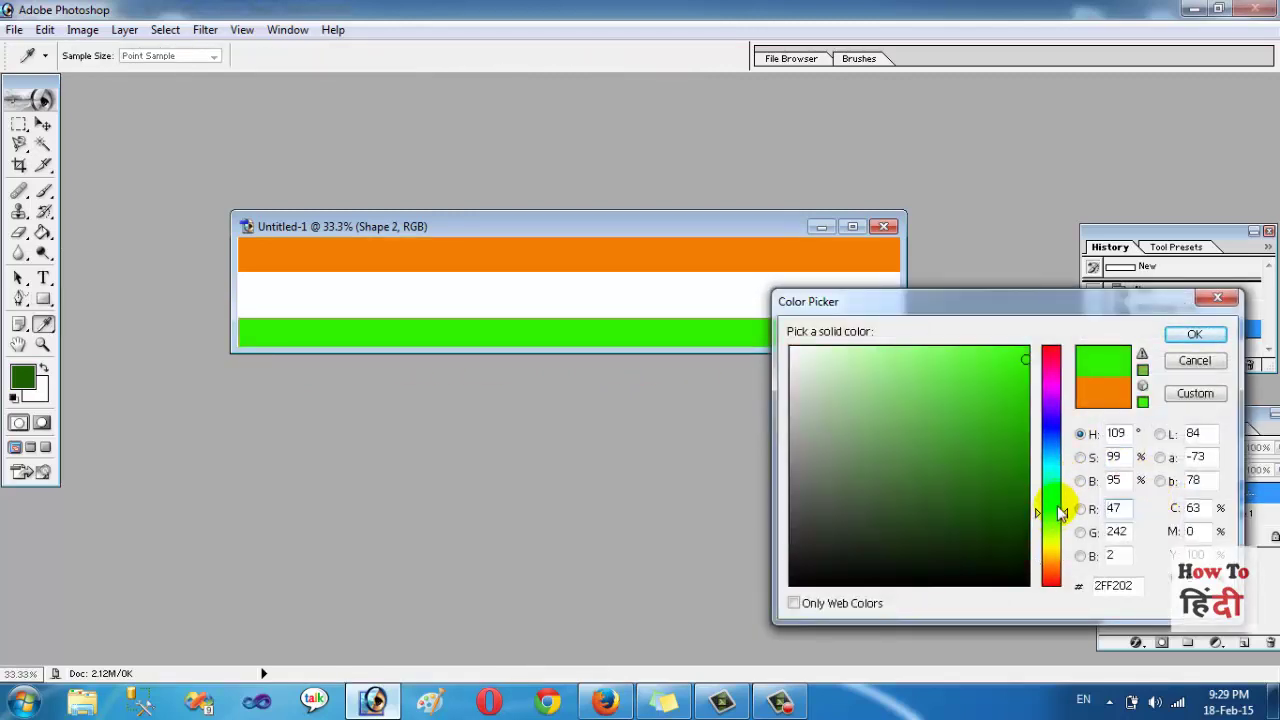
left_click(1026, 524)
left_click(1024, 536)
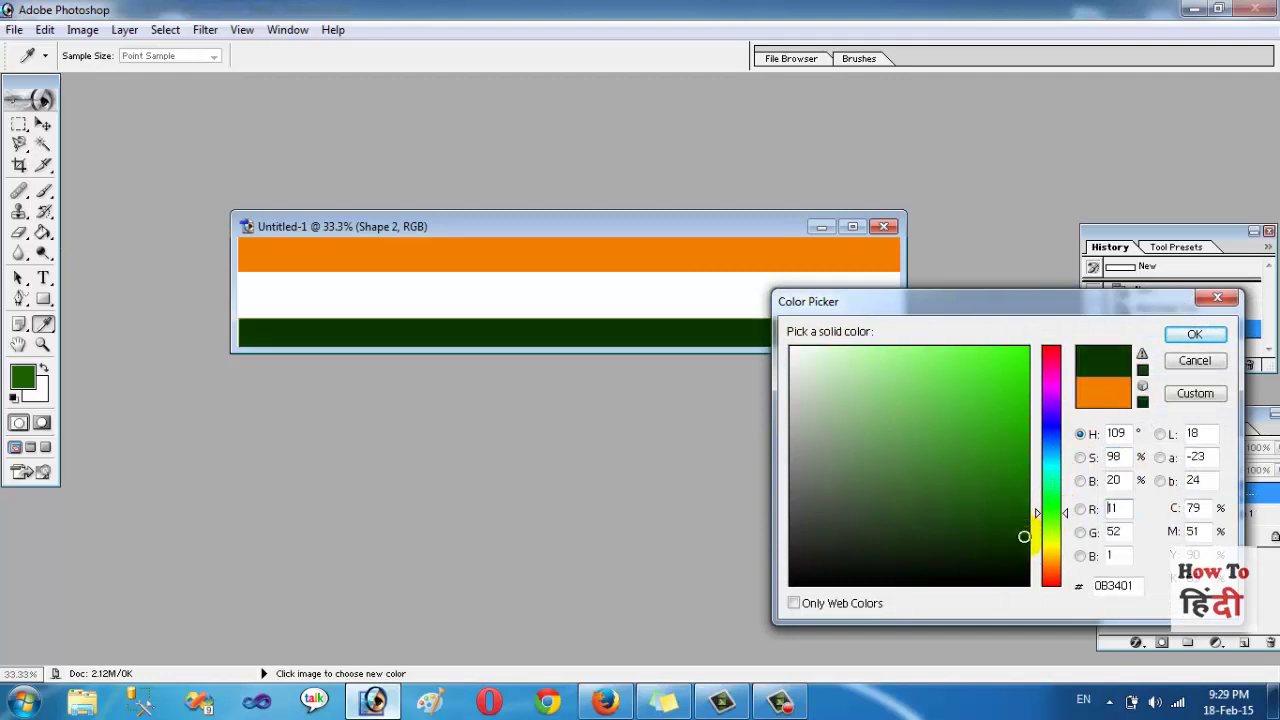
left_click(1194, 334)
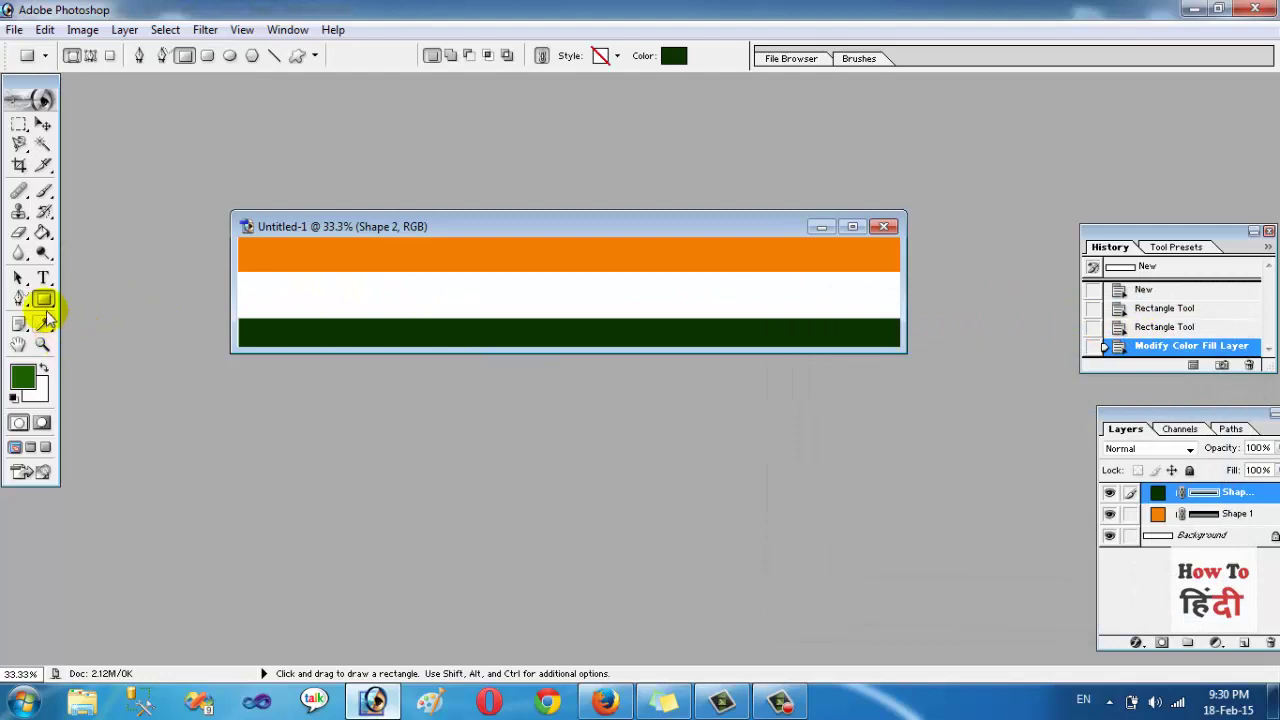
Add 'How To Hindi' text in the white middle band of the banner.
left_click(42, 300)
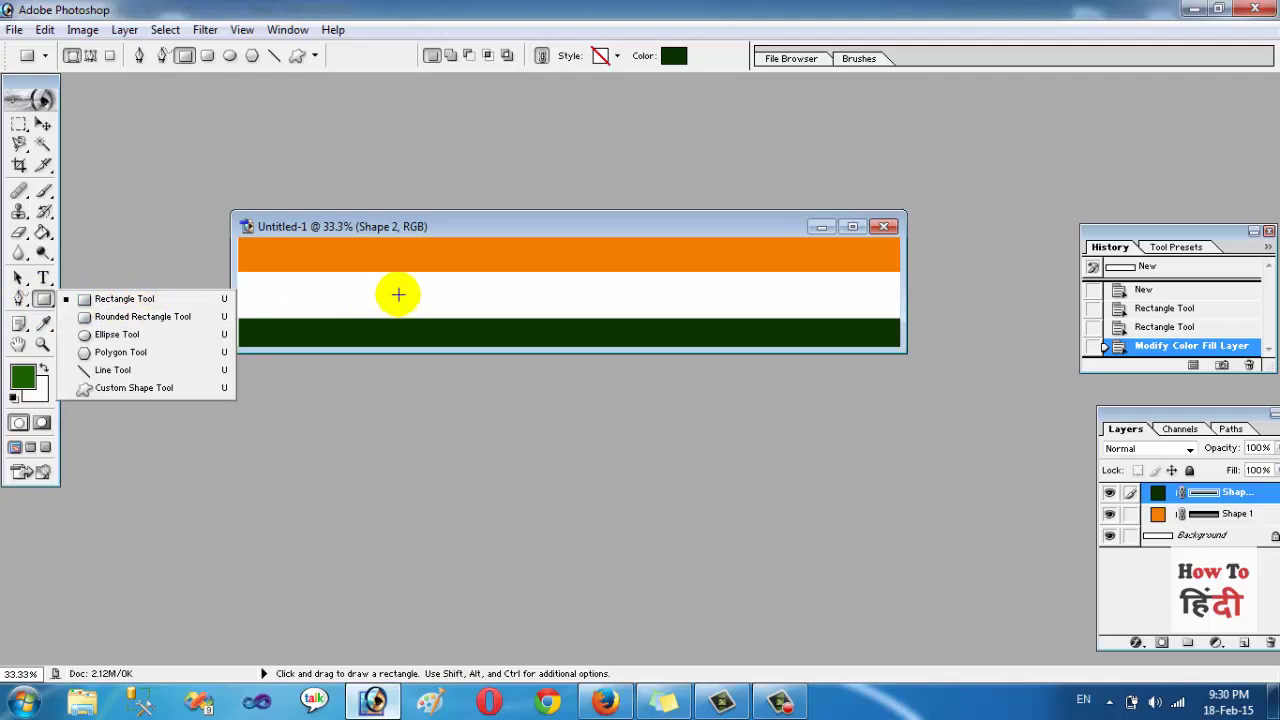
left_click(43, 278)
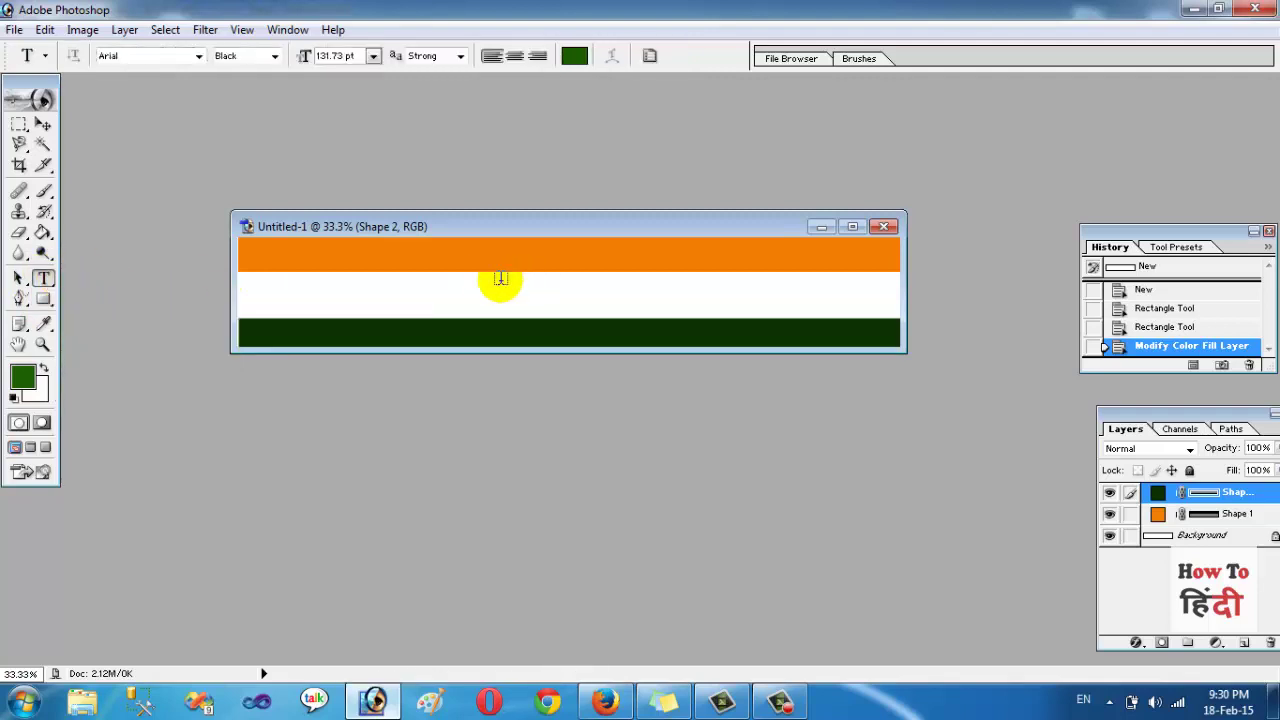
left_click(426, 300)
type("How To Hindi")
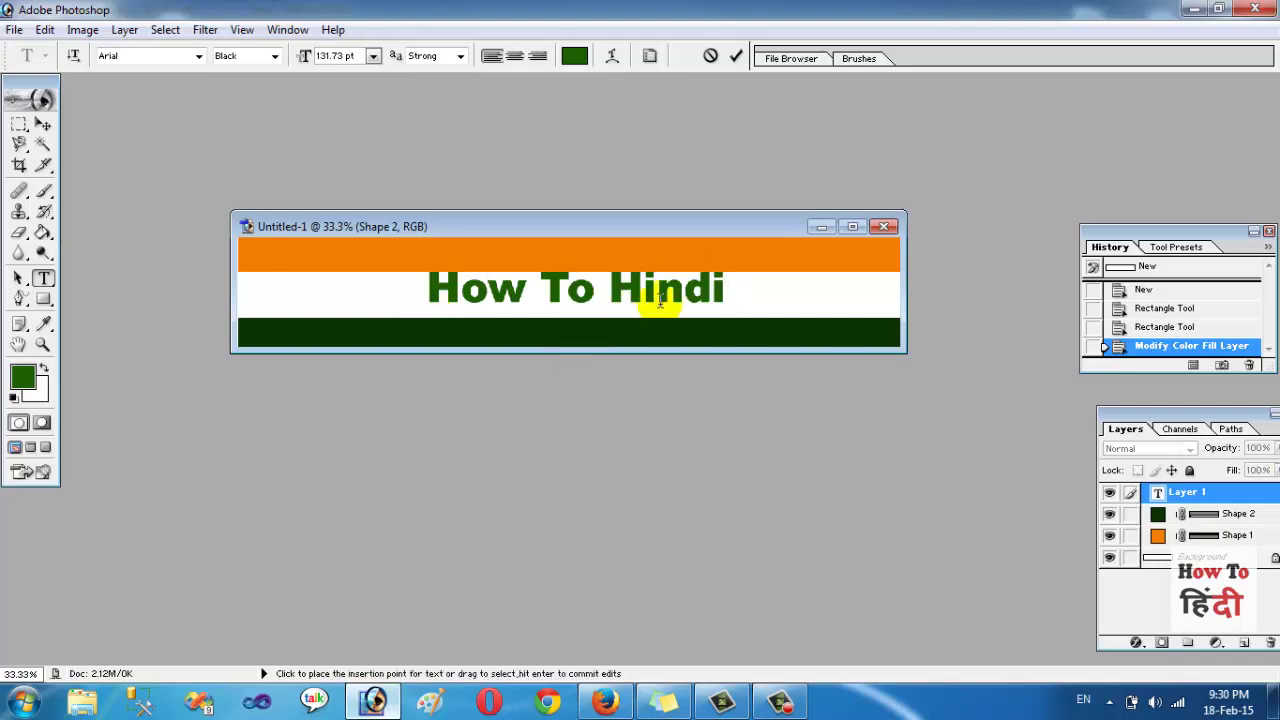
left_click(723, 288)
Recolour the How To Hindi text blue (0113C6).
mouse_move(723, 288)
left_mouse_down()
mouse_move(677, 292)
mouse_move(757, 286)
mouse_move(345, 278)
left_mouse_up()
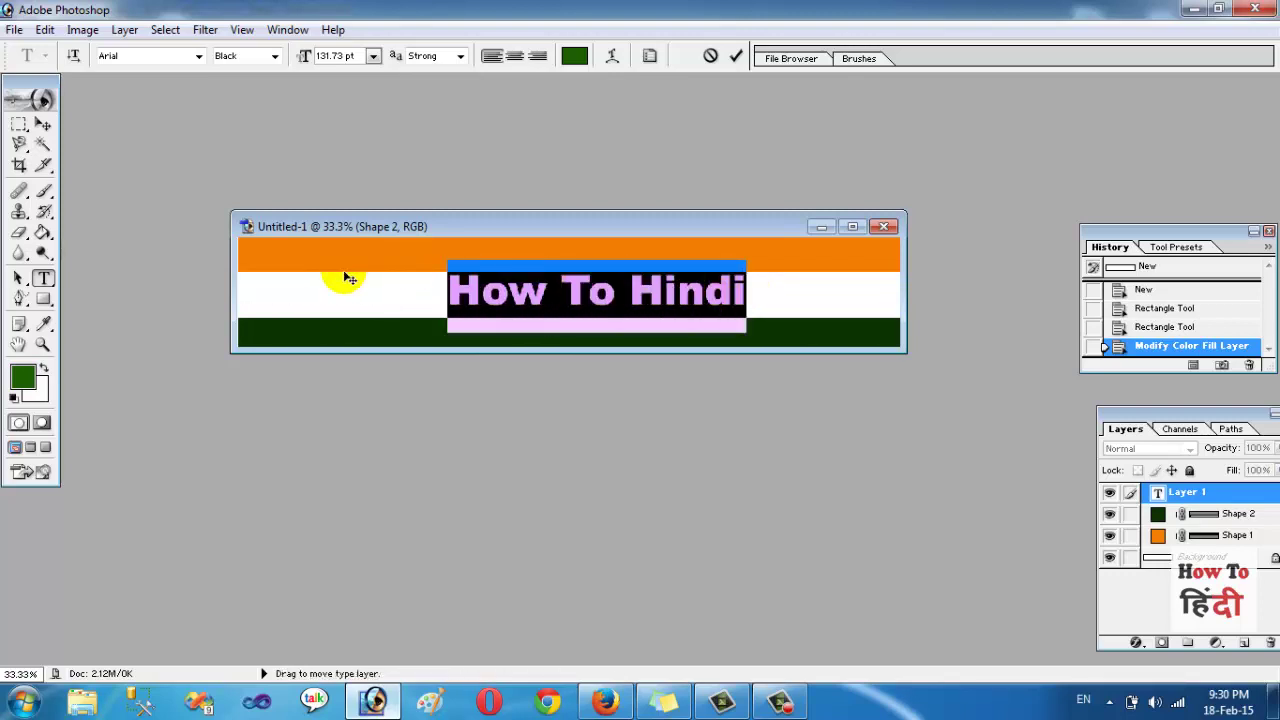
left_click(23, 375)
left_click(1052, 432)
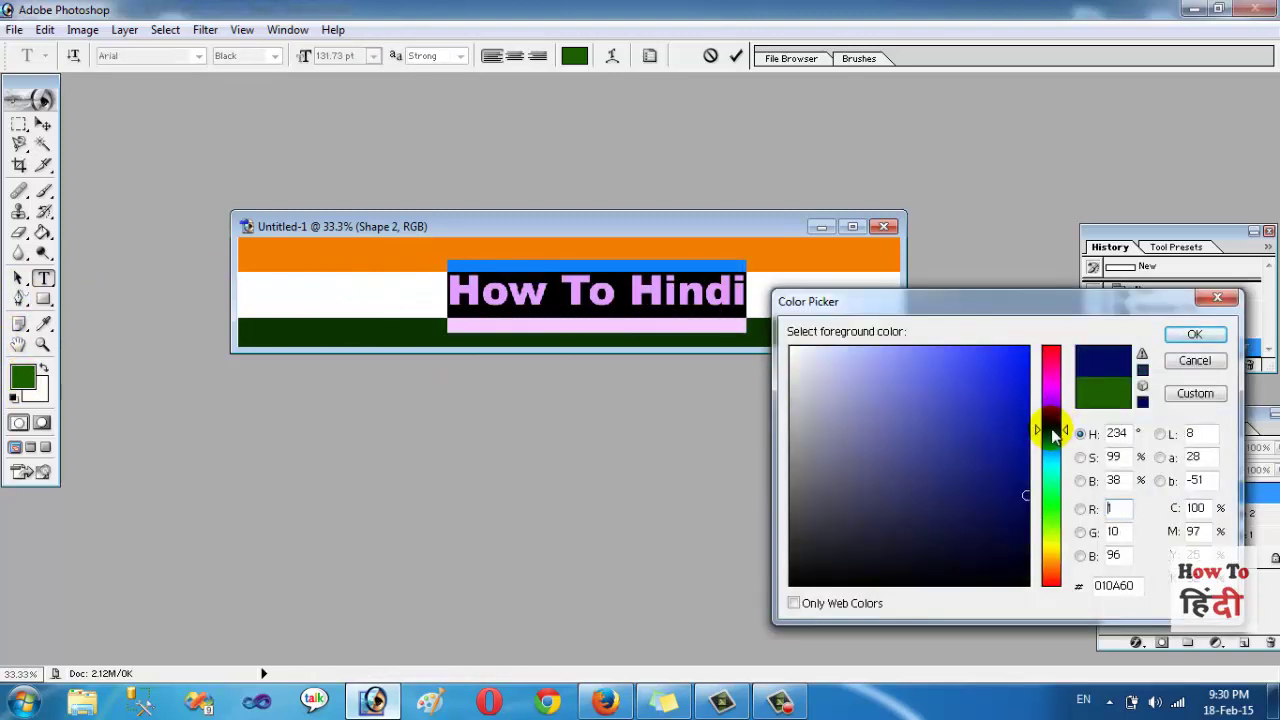
left_click(1194, 335)
left_click(654, 295)
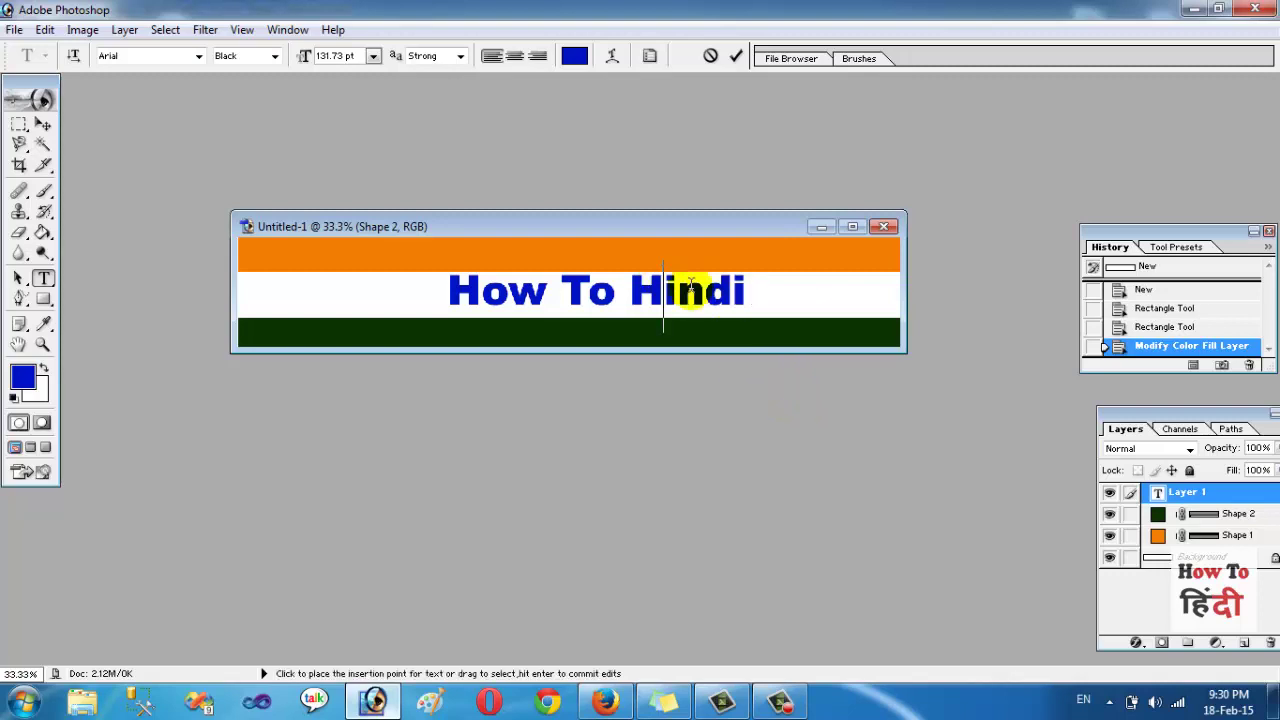
Shrink the How To Hindi heading with Free Transform.
left_click(44, 30)
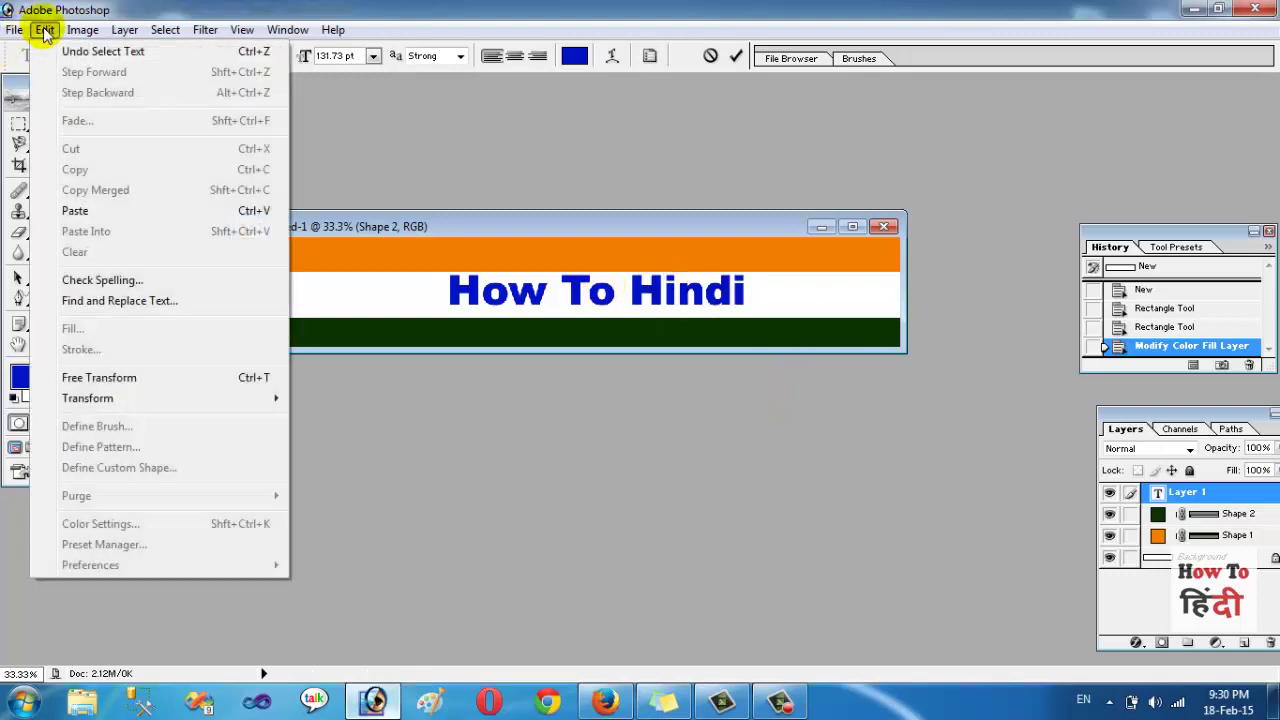
left_click(117, 378)
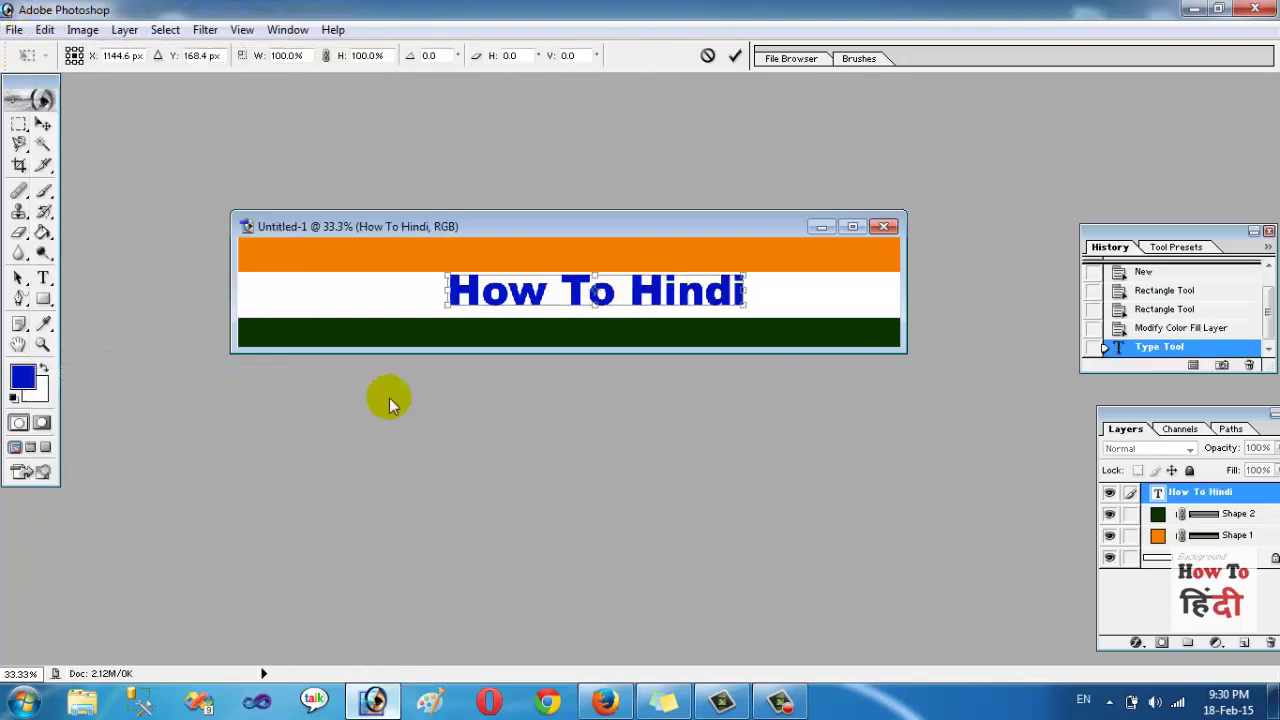
left_click_drag(740, 303, 710, 303)
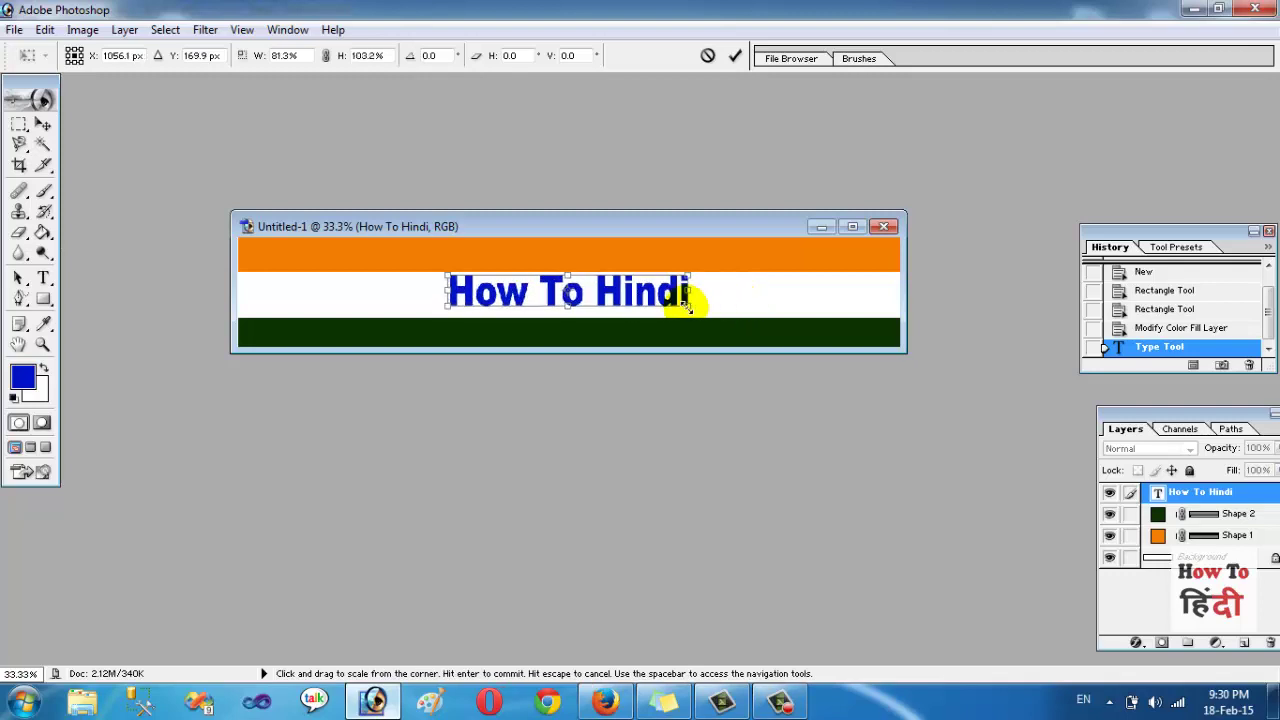
left_click_drag(710, 303, 596, 288)
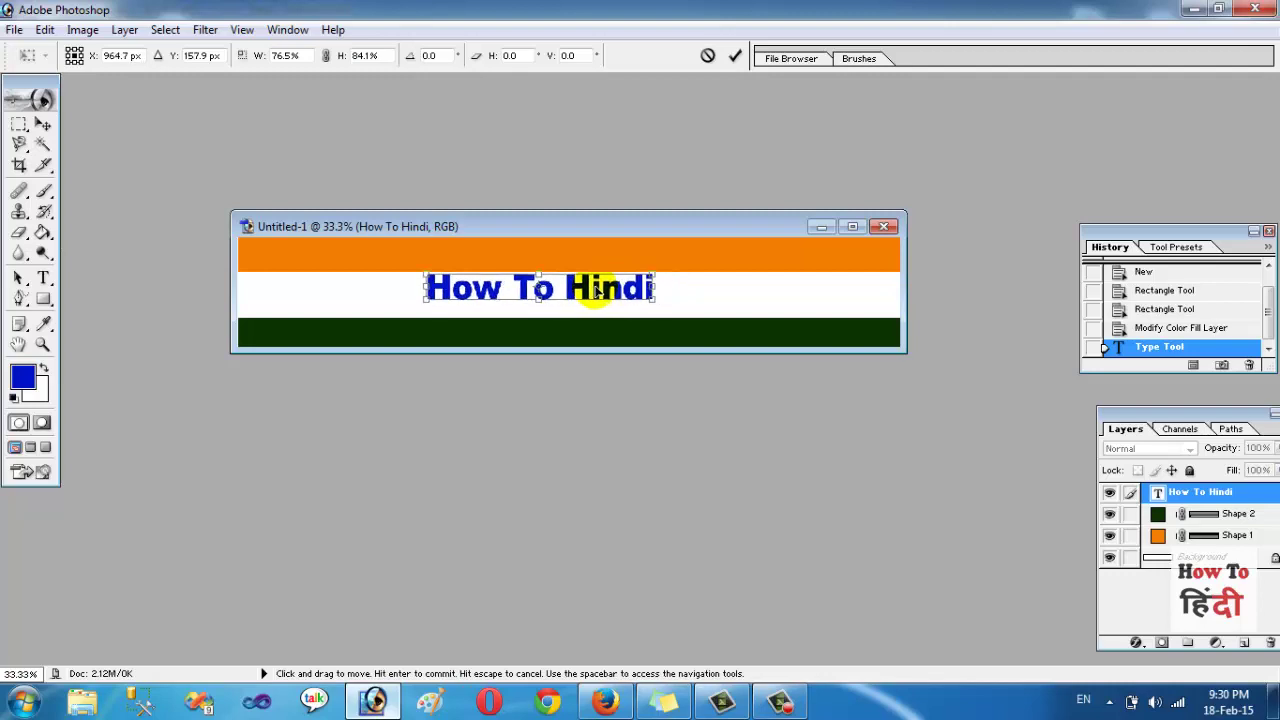
key("Return")
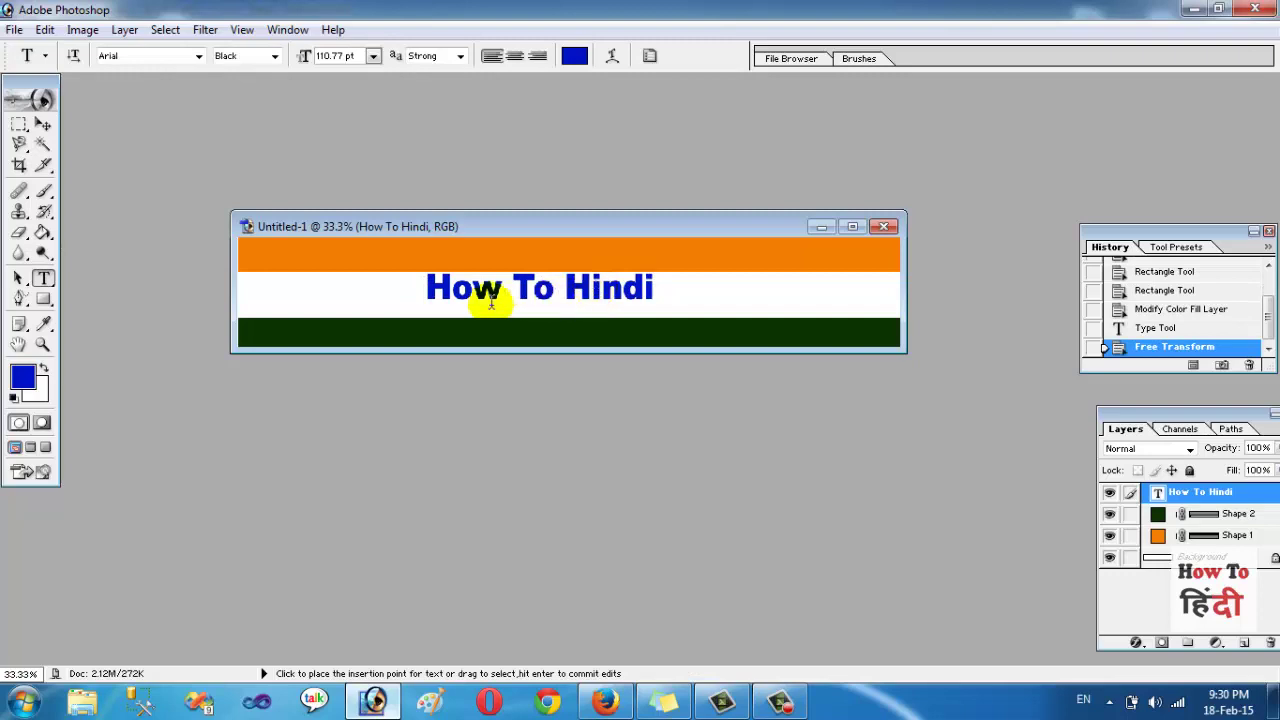
Add the tagline 'Free Internet, Computer Tips And Tricks' and resize it under the heading.
left_click(687, 313)
type("Free Intern")
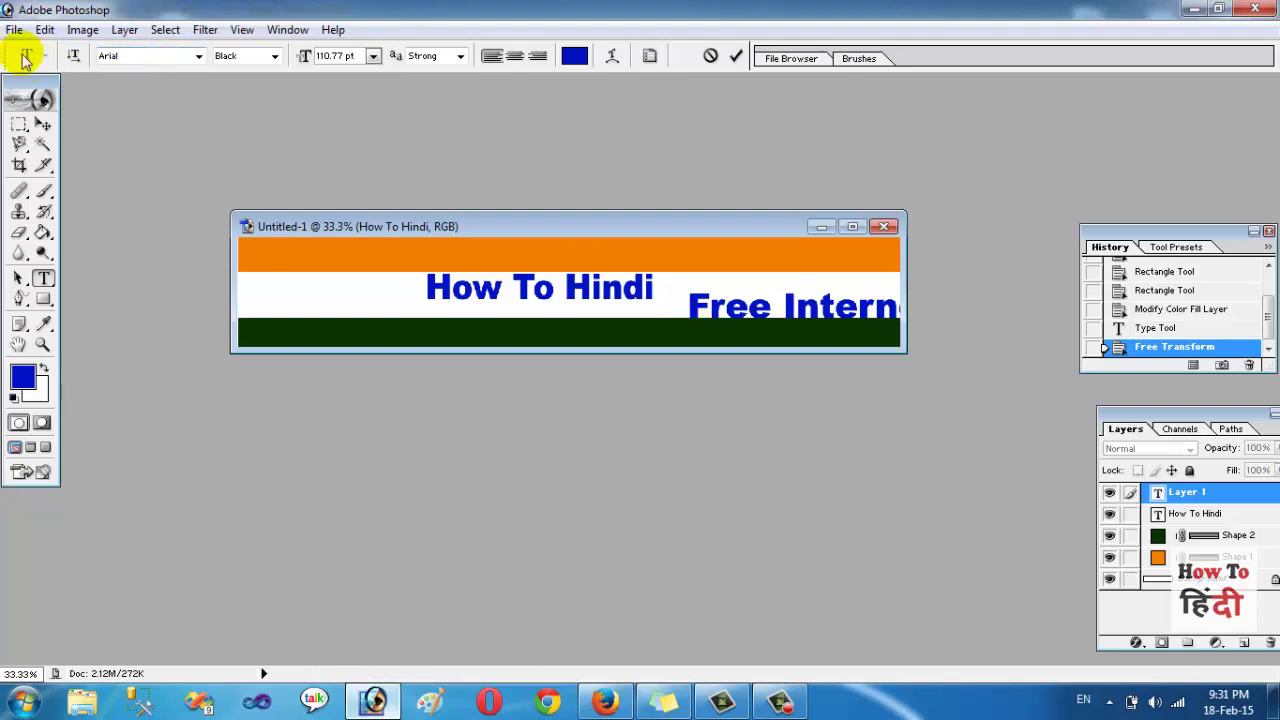
left_click(45, 29)
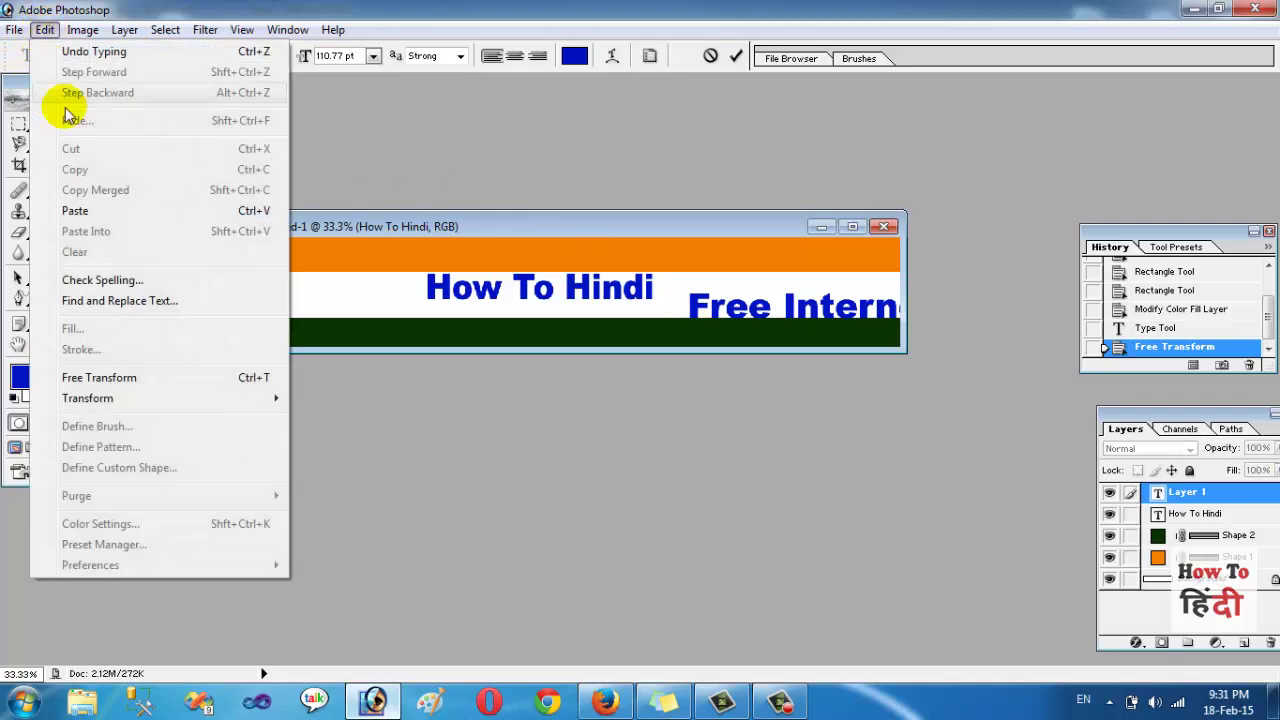
left_click(163, 377)
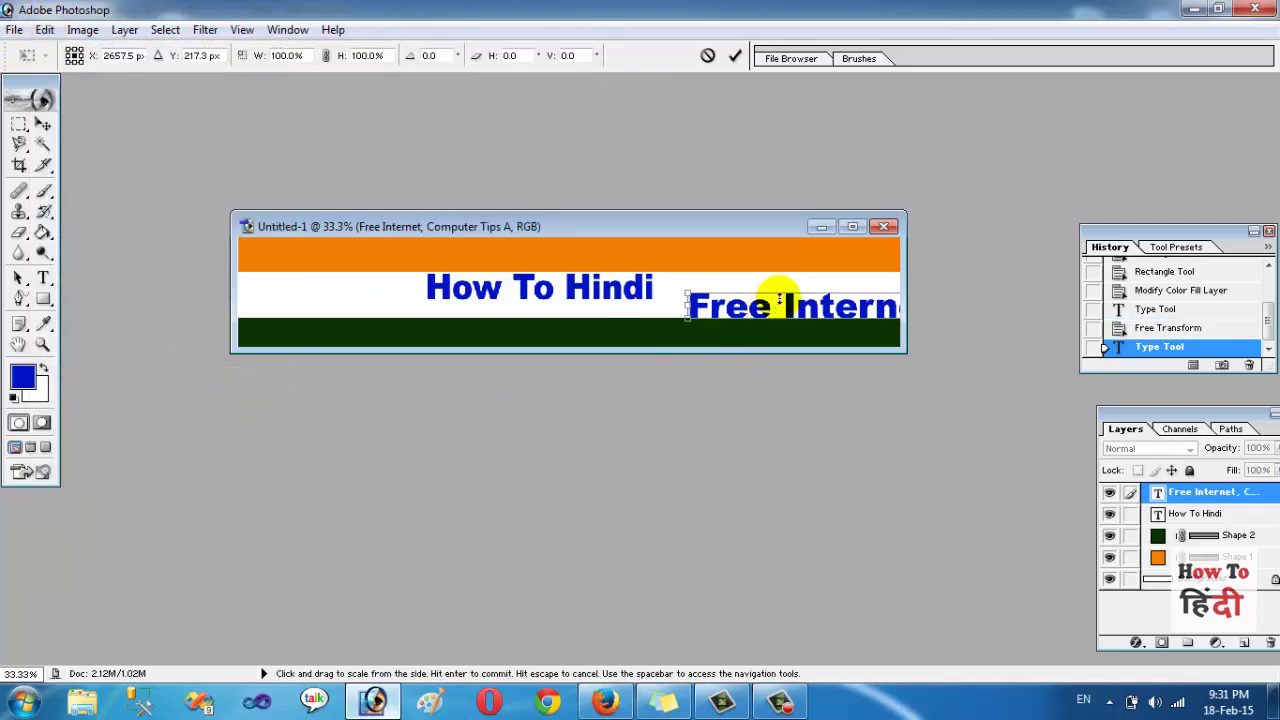
left_click_drag(779, 300, 220, 312)
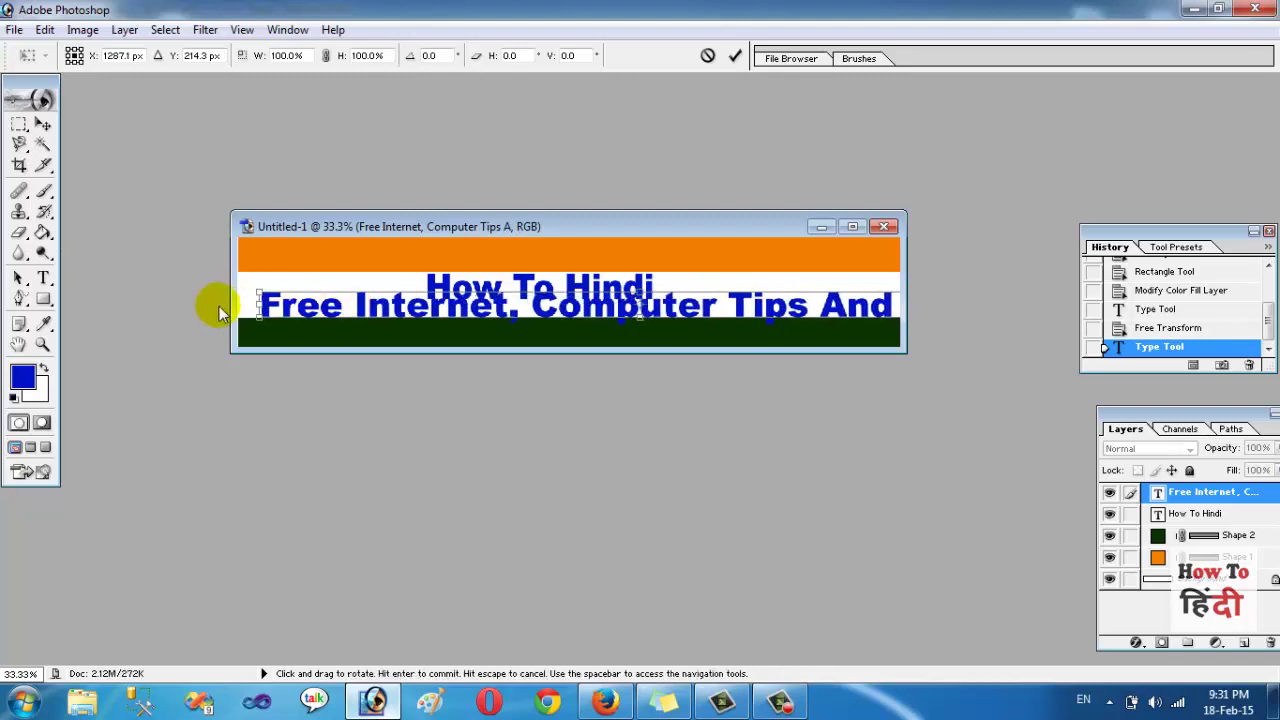
left_click_drag(260, 292, 700, 304)
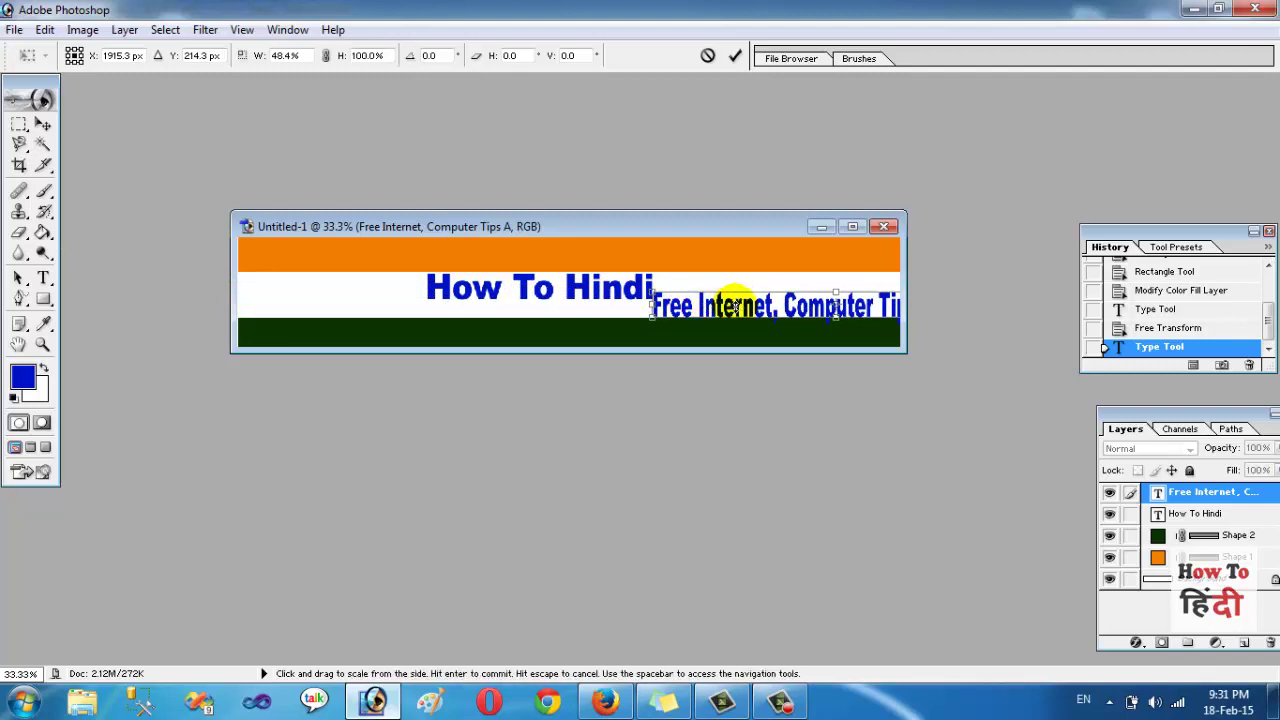
left_click_drag(735, 305, 410, 308)
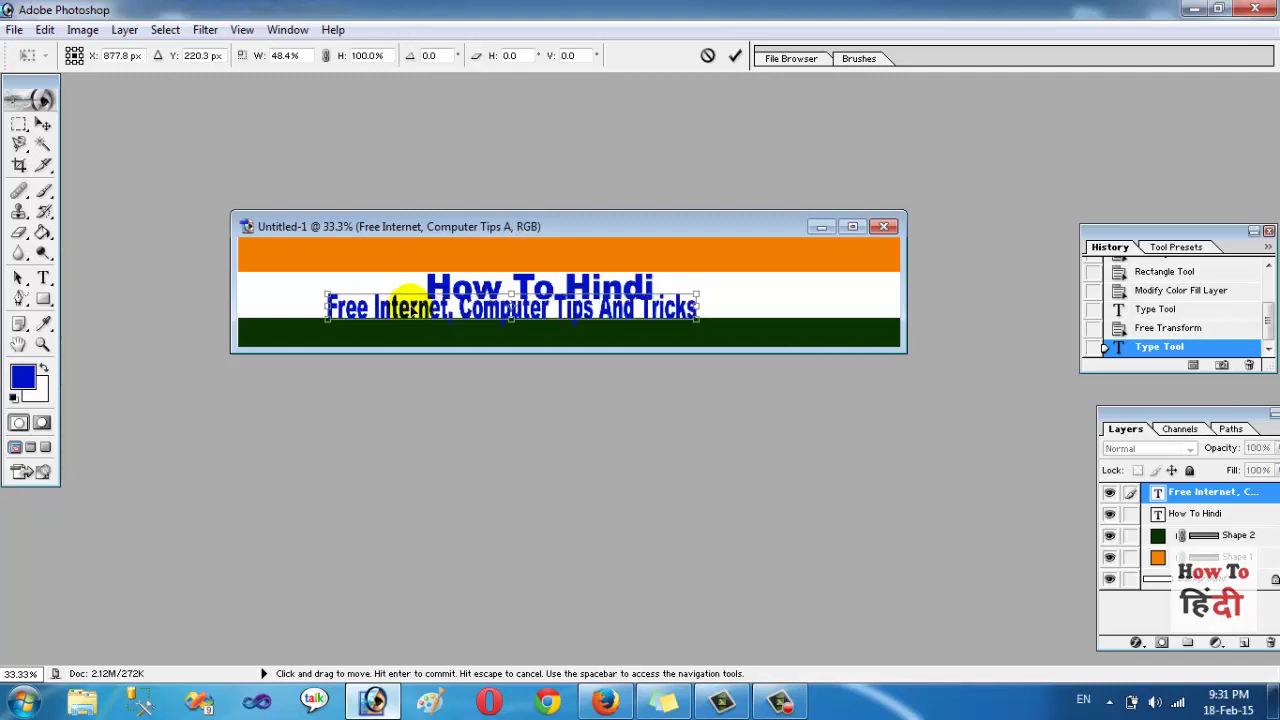
left_click_drag(410, 308, 421, 308)
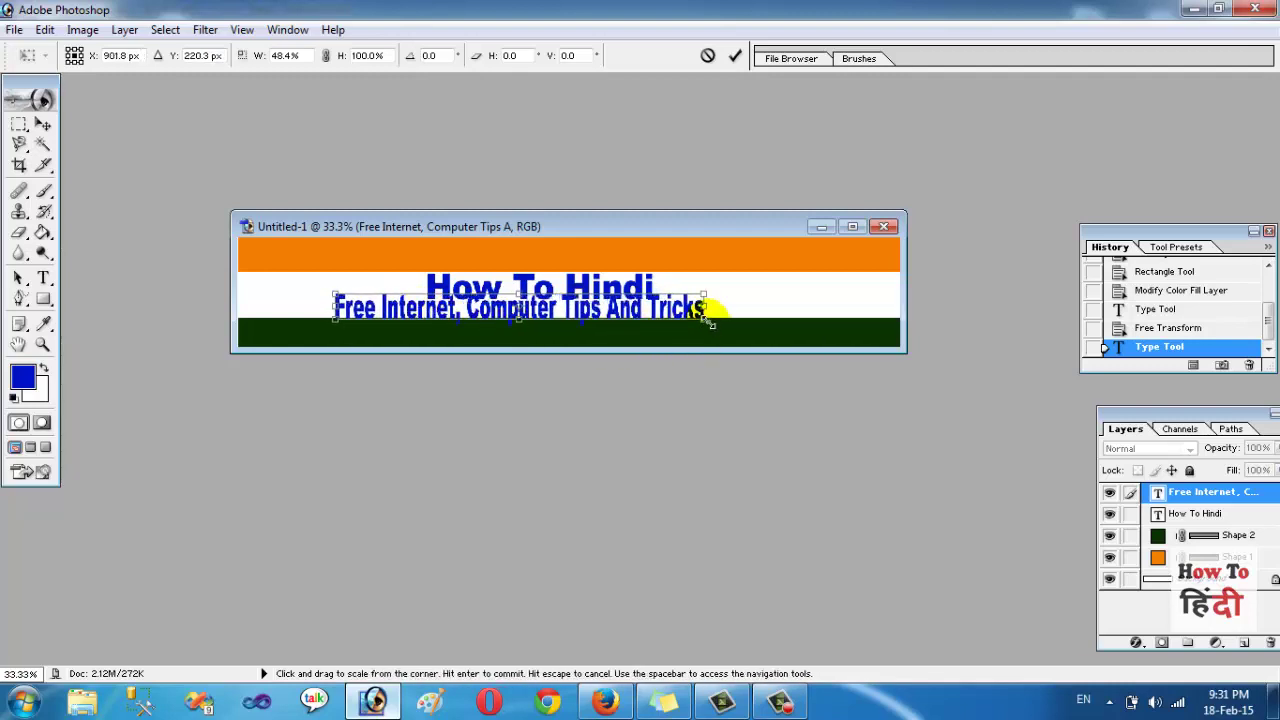
left_click_drag(708, 318, 888, 306)
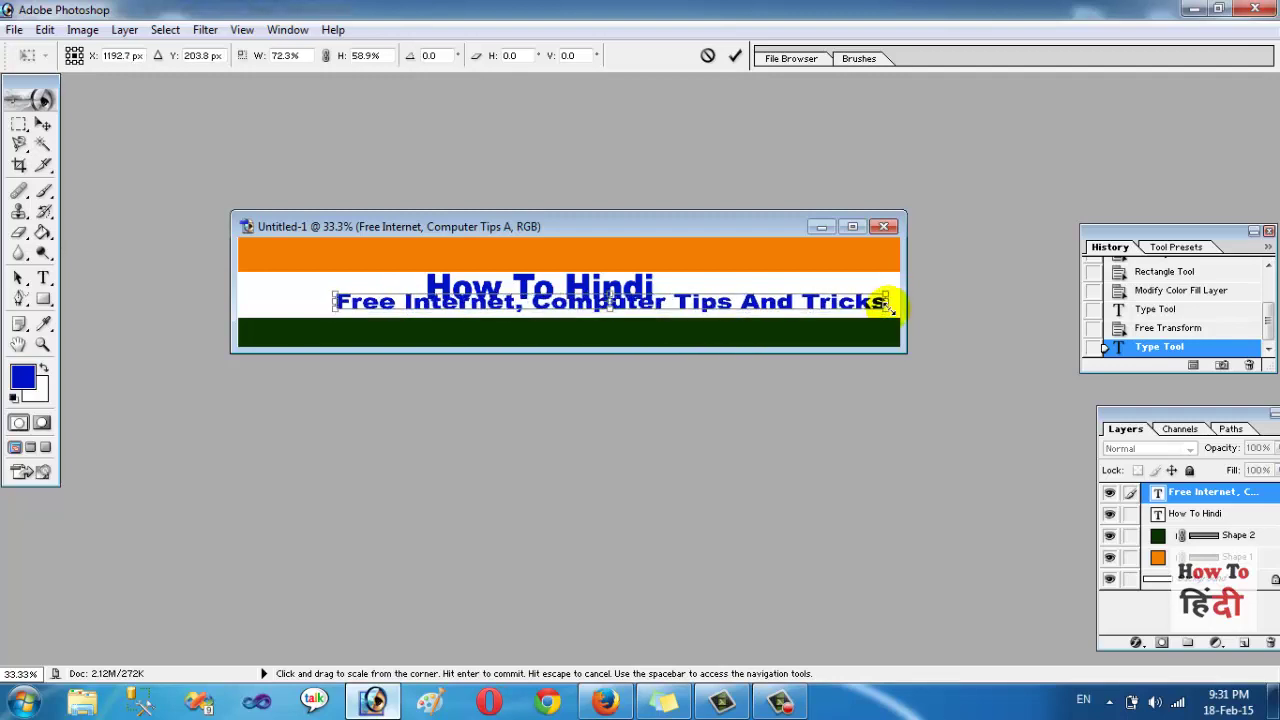
Nudge the tagline down into the dark green band and commit the transform.
key("Down")
key("Down")
key("Down")
key("Down")
key("Down")
key("Down")
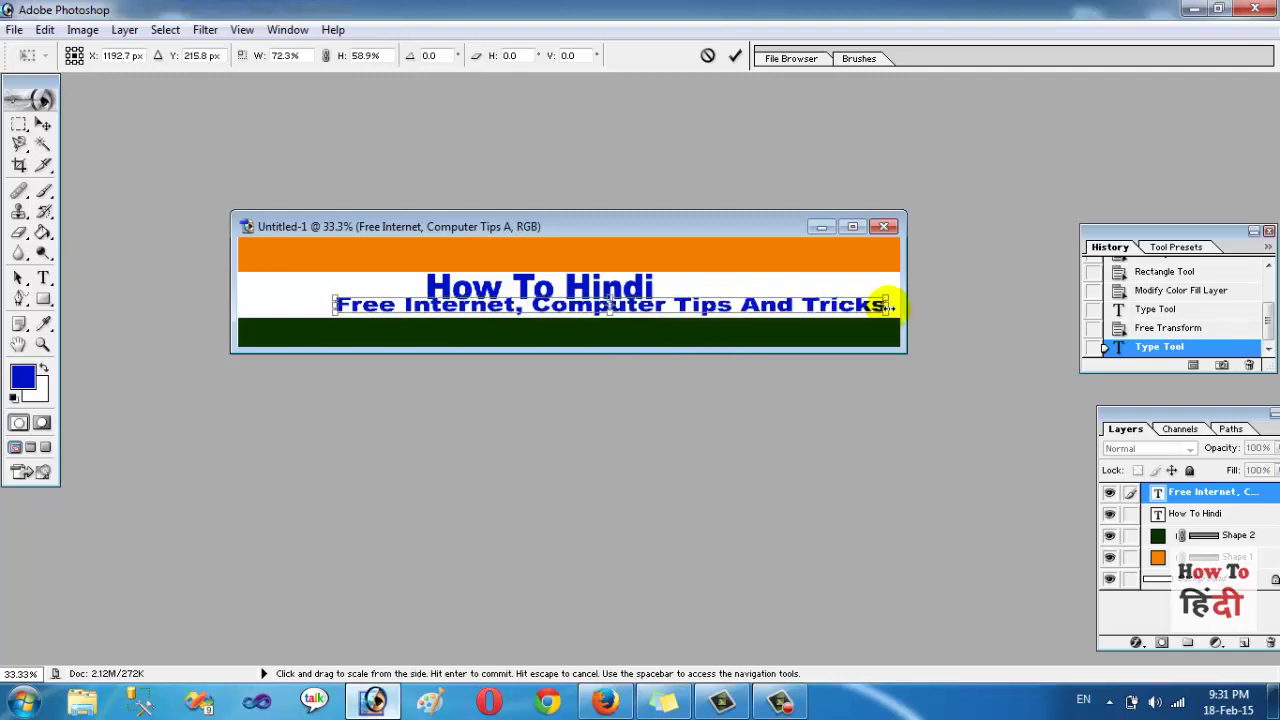
key("Down")
key("Down")
key("Down")
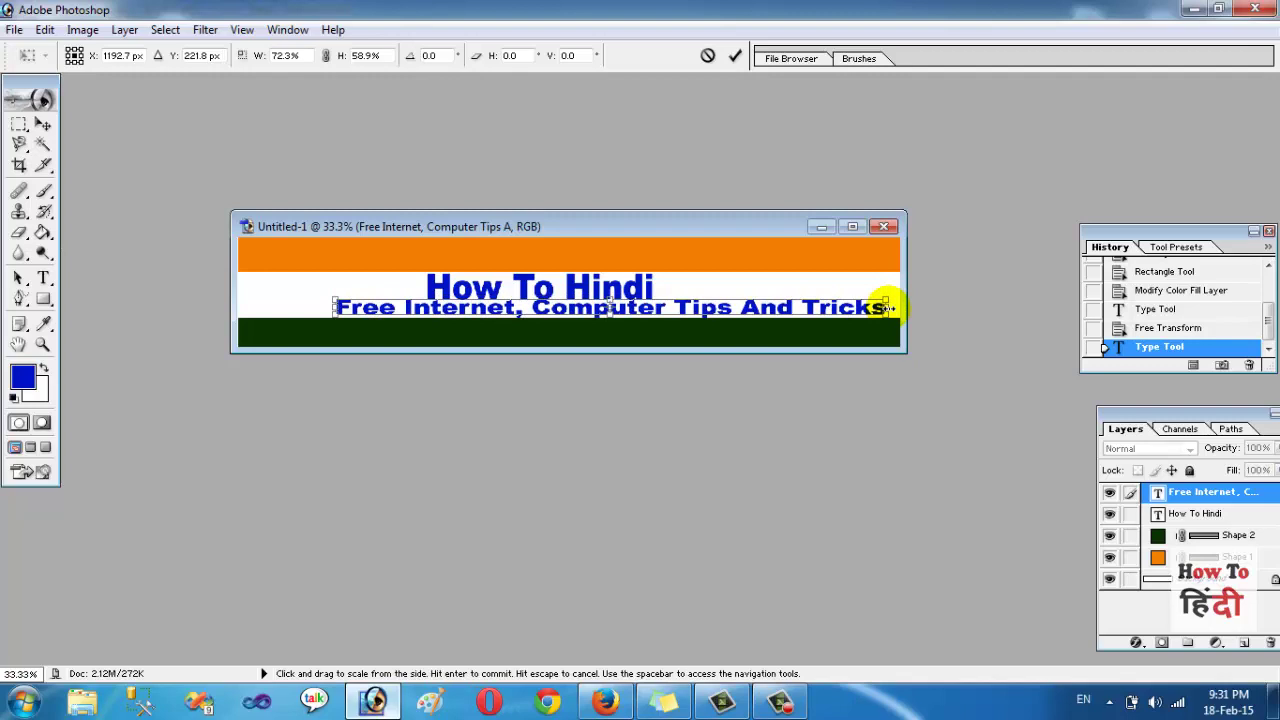
key("Left")
key("Left")
key("Left")
key("Left")
key("Left")
key("Left")
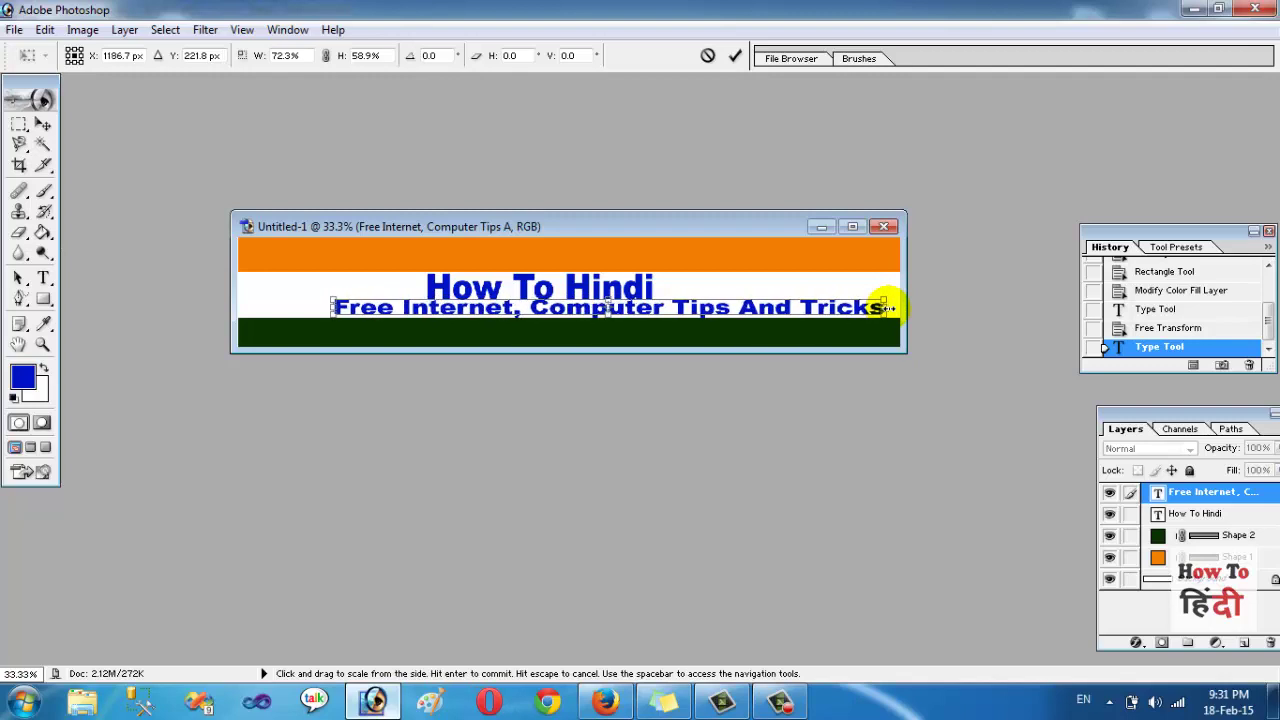
key("Left")
key("Left")
key("Left")
key("Left")
key("Left")
key("Left")
key("Down")
key("Down")
key("Down")
key("Down")
key("Down")
key("Down")
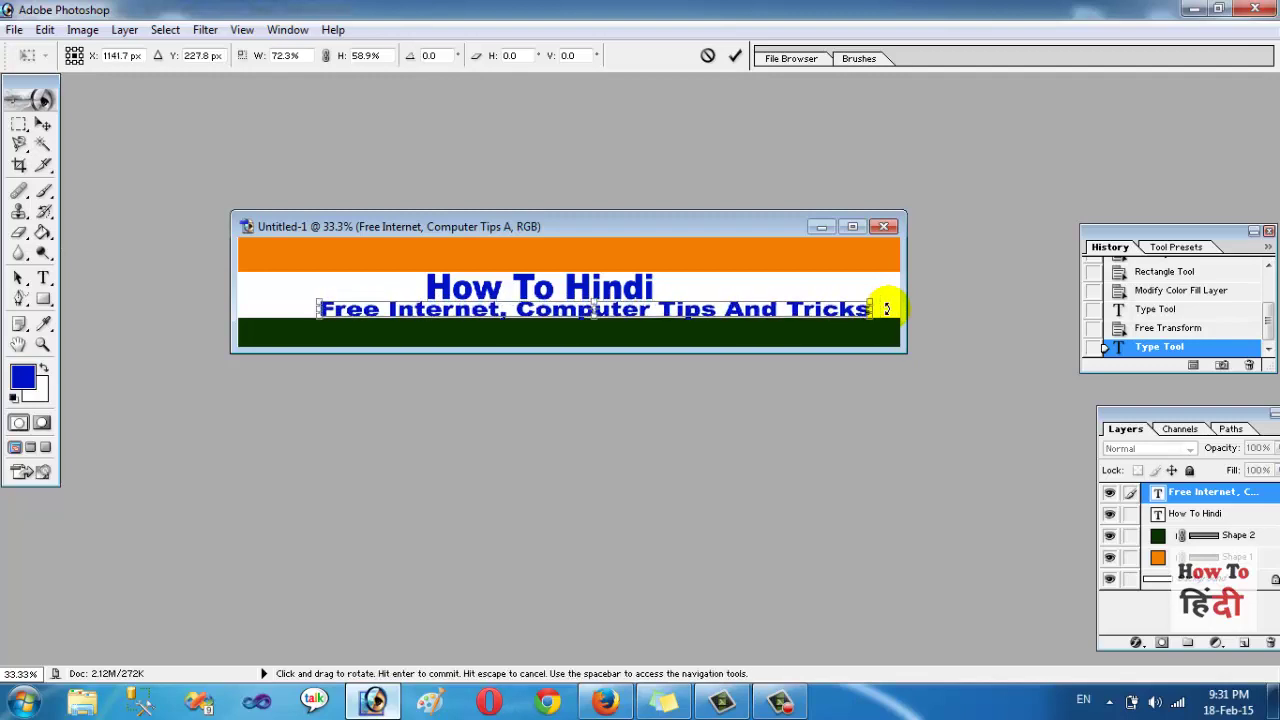
key("Down")
key("Down")
key("Down")
key("Down")
key("Down")
key("Down")
key("Down")
key("Down")
key("Down")
key("Down")
key("Down")
key("Down")
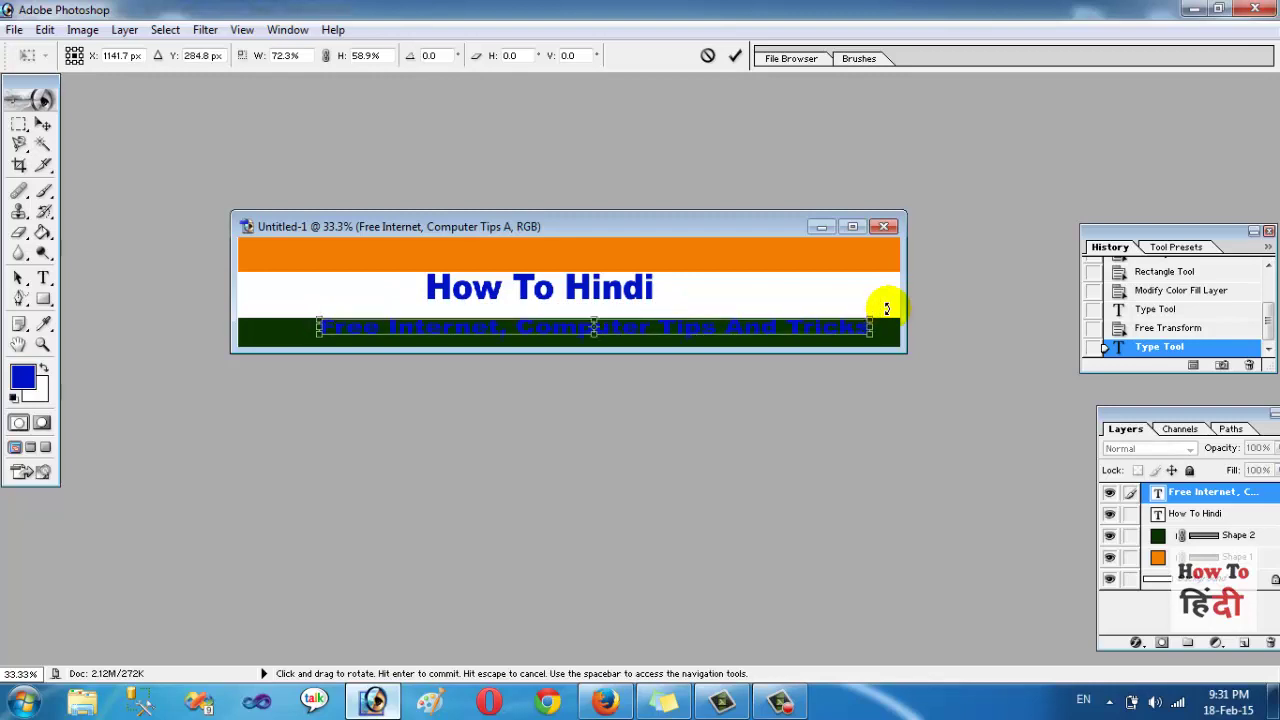
key("Down")
key("Down")
key("Down")
key("Down")
key("Down")
key("Down")
key("Up")
key("Up")
key("Up")
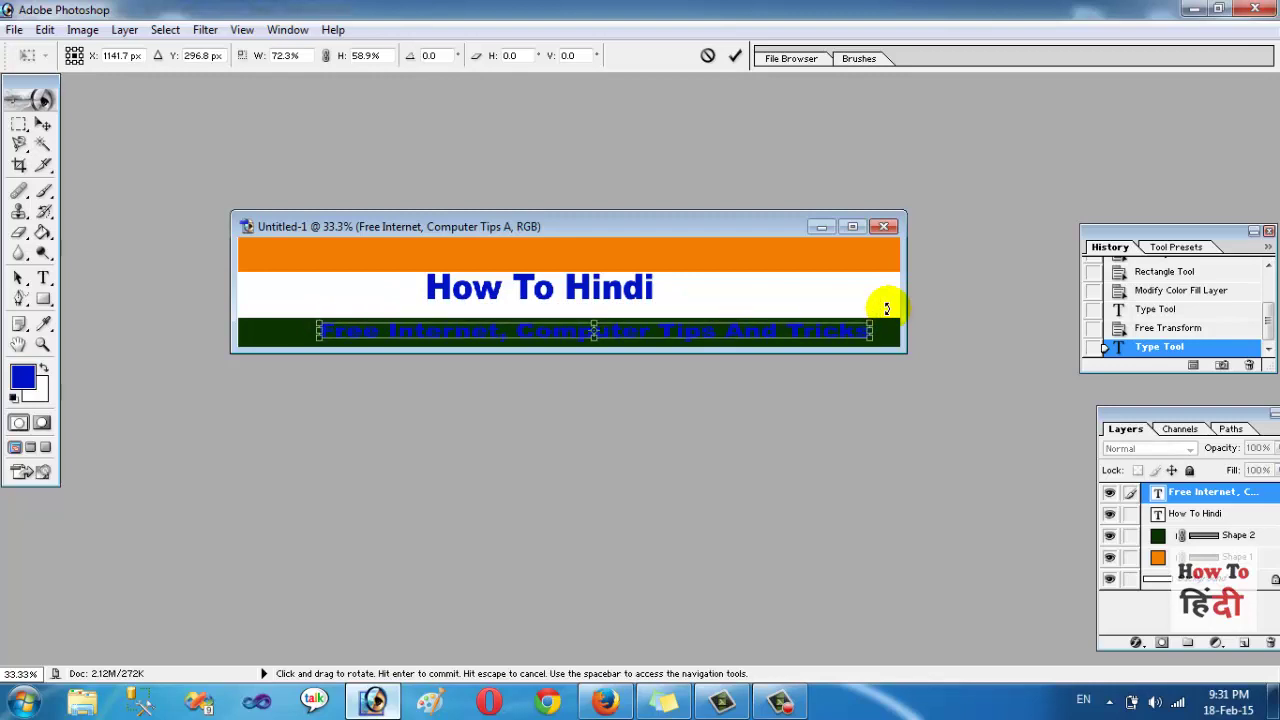
key("Return")
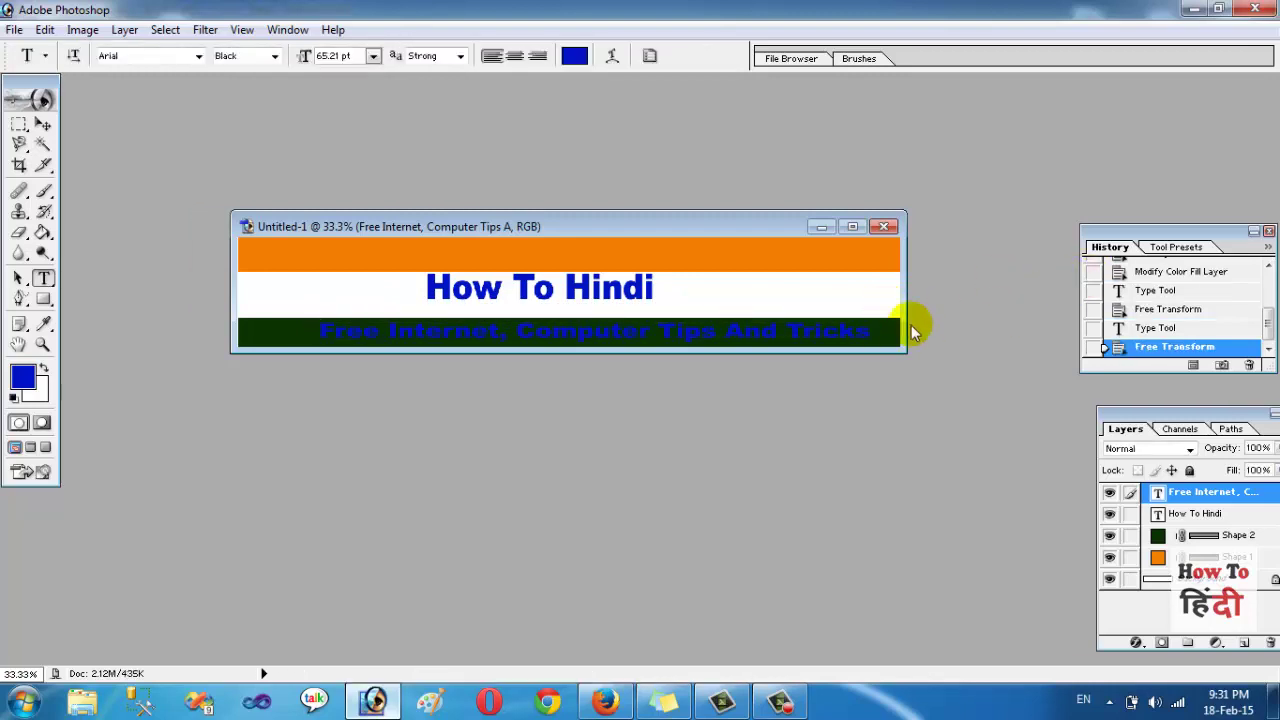
Delete the stray empty Layer 1.
left_click_drag(878, 330, 818, 329)
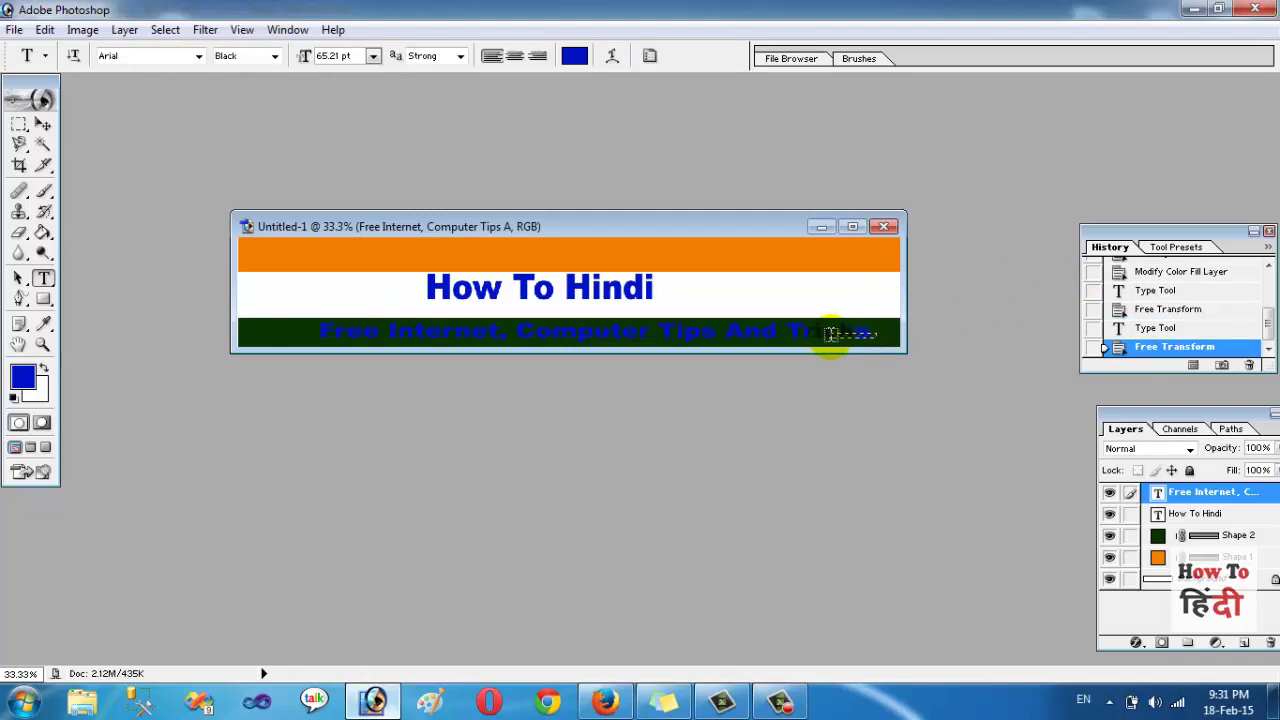
left_click(829, 335)
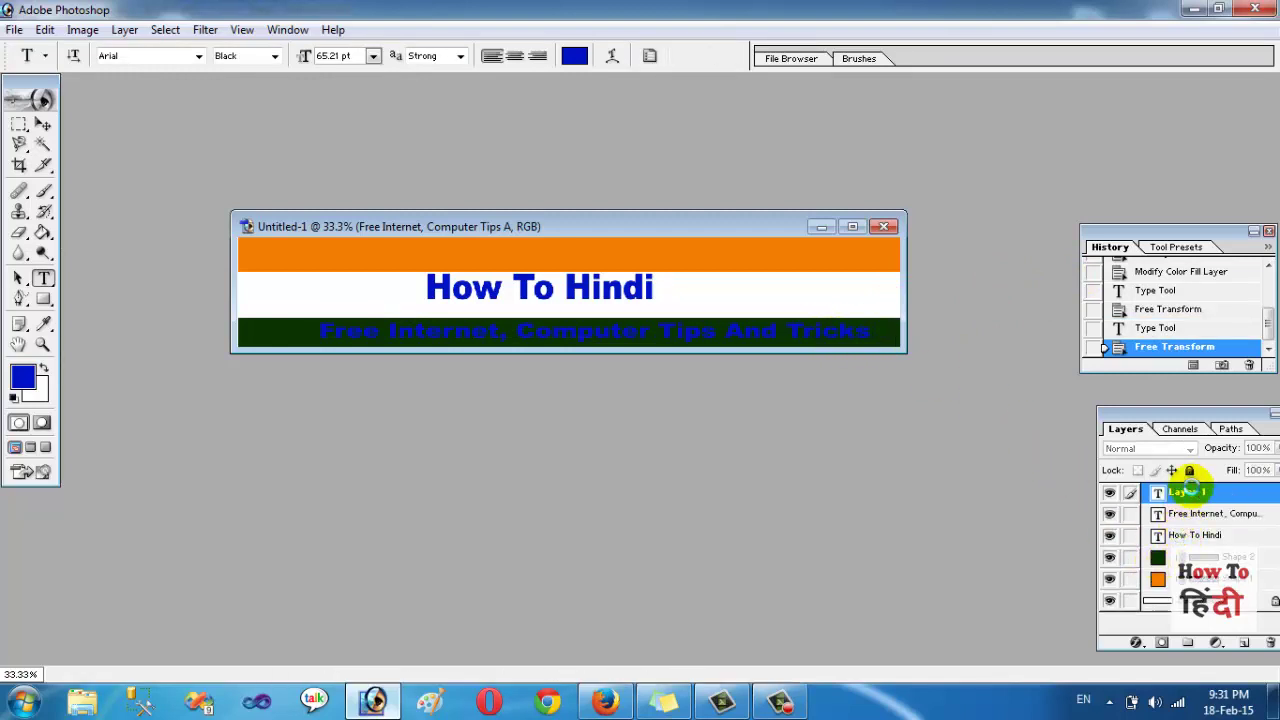
right_click(1188, 491)
left_click(1115, 327)
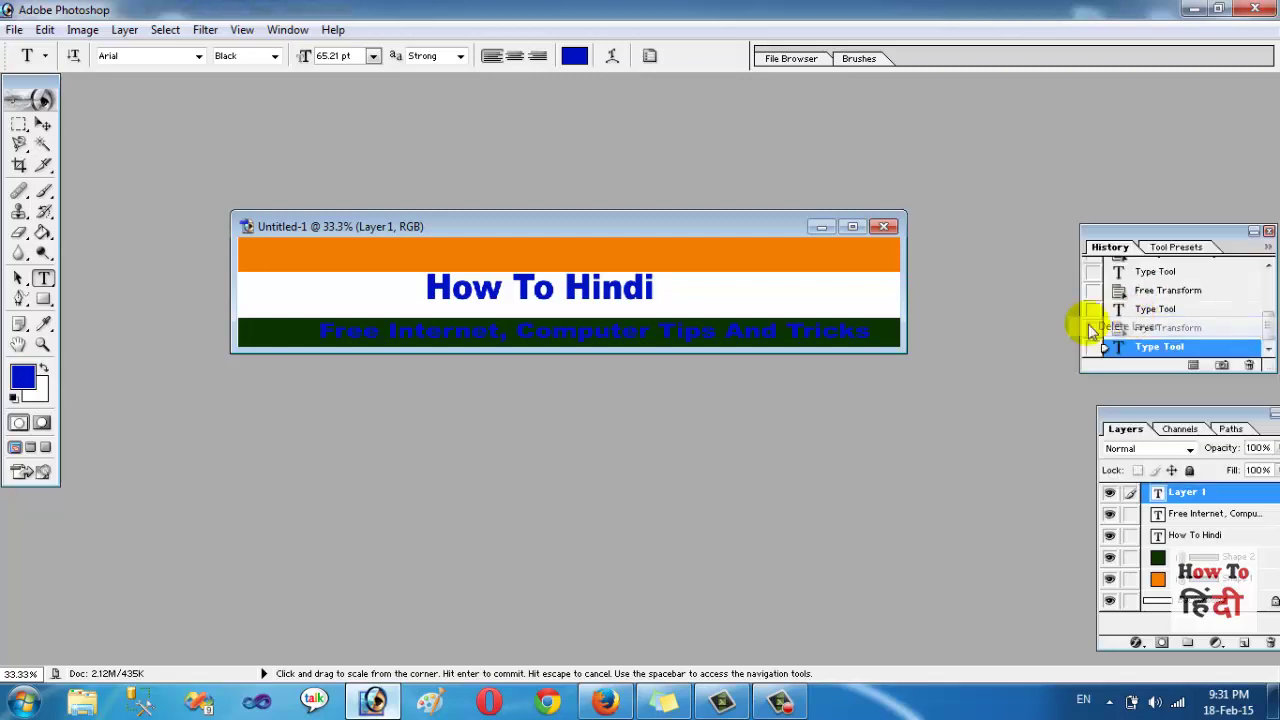
left_click(618, 274)
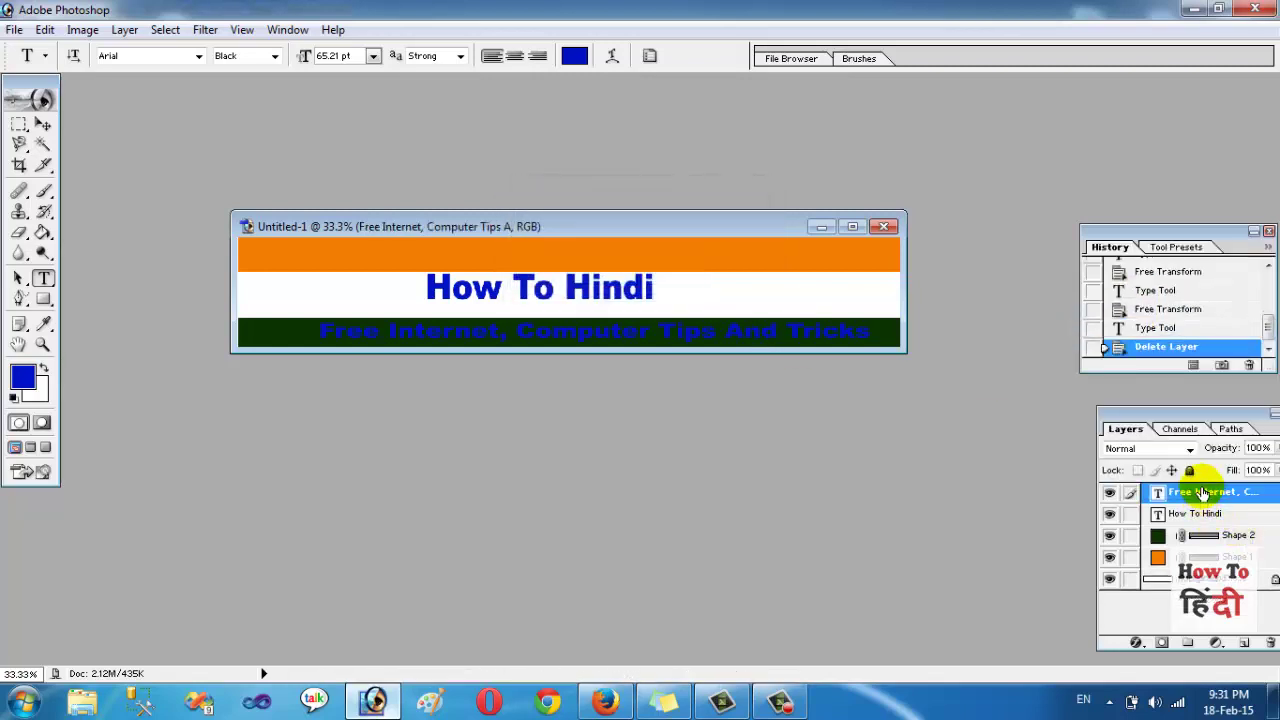
Recolour the tagline text white (FBFBFC).
left_click_drag(316, 330, 694, 357)
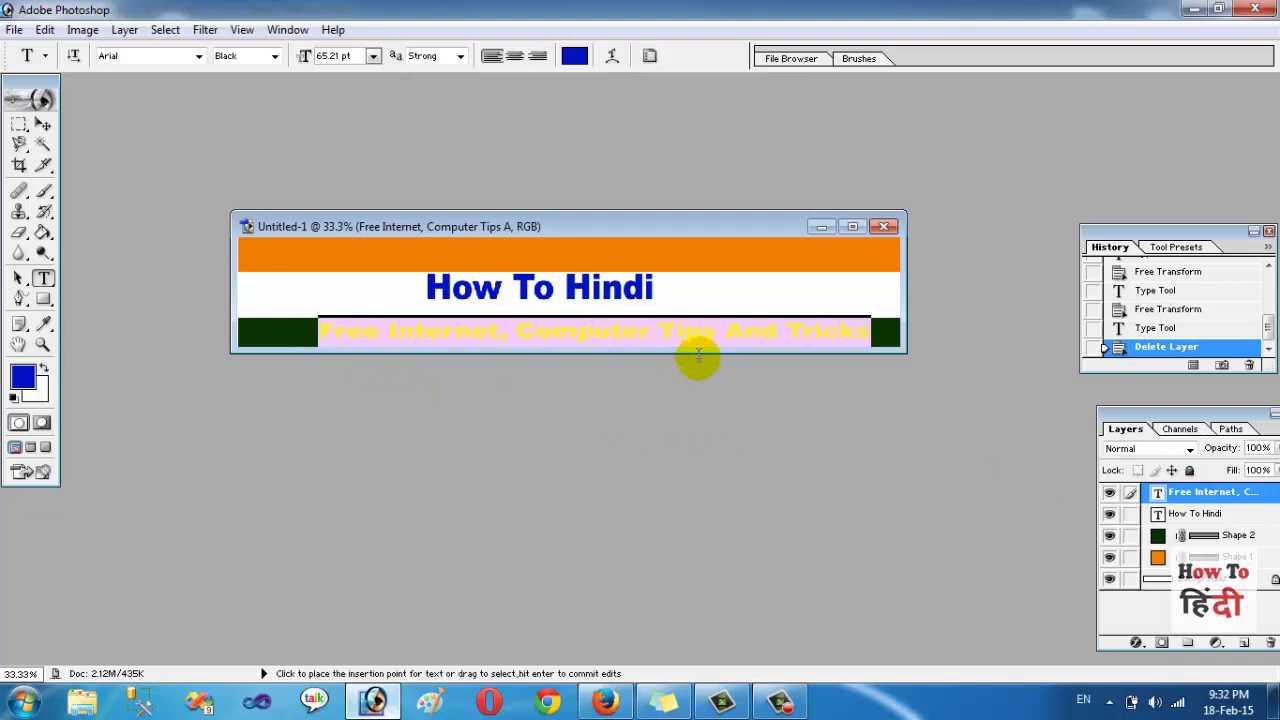
left_click(22, 376)
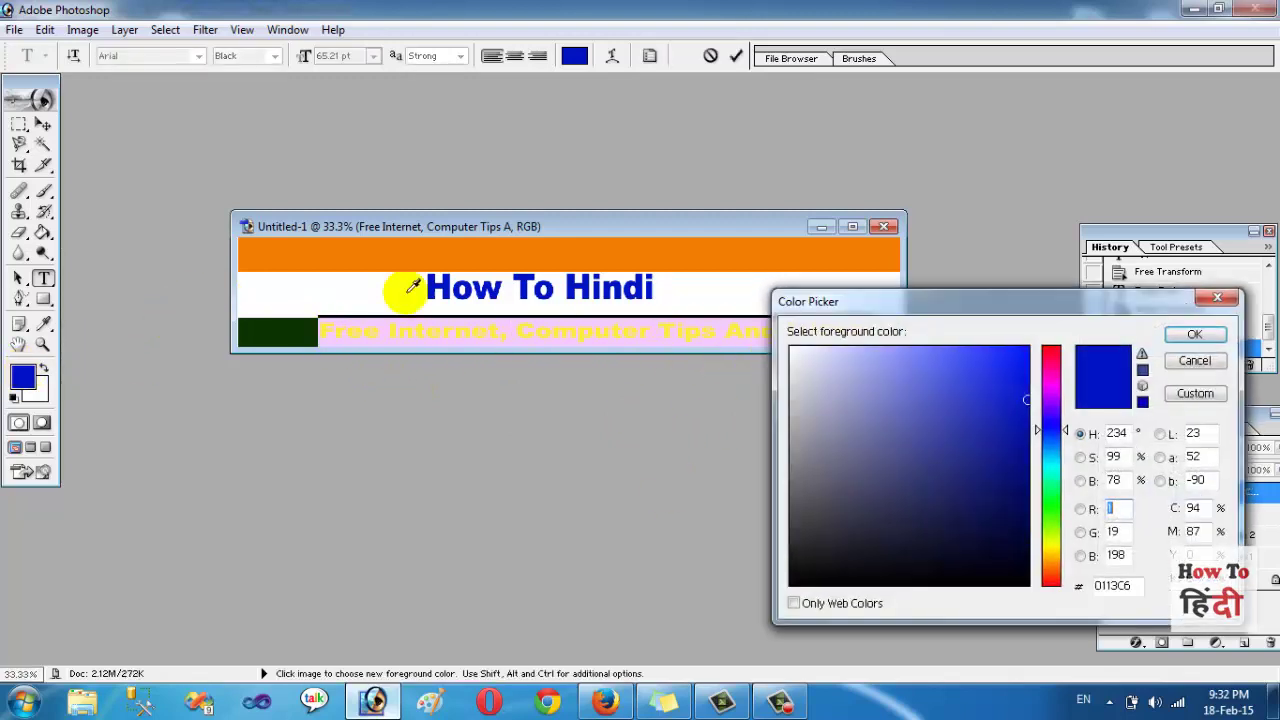
left_click(790, 350)
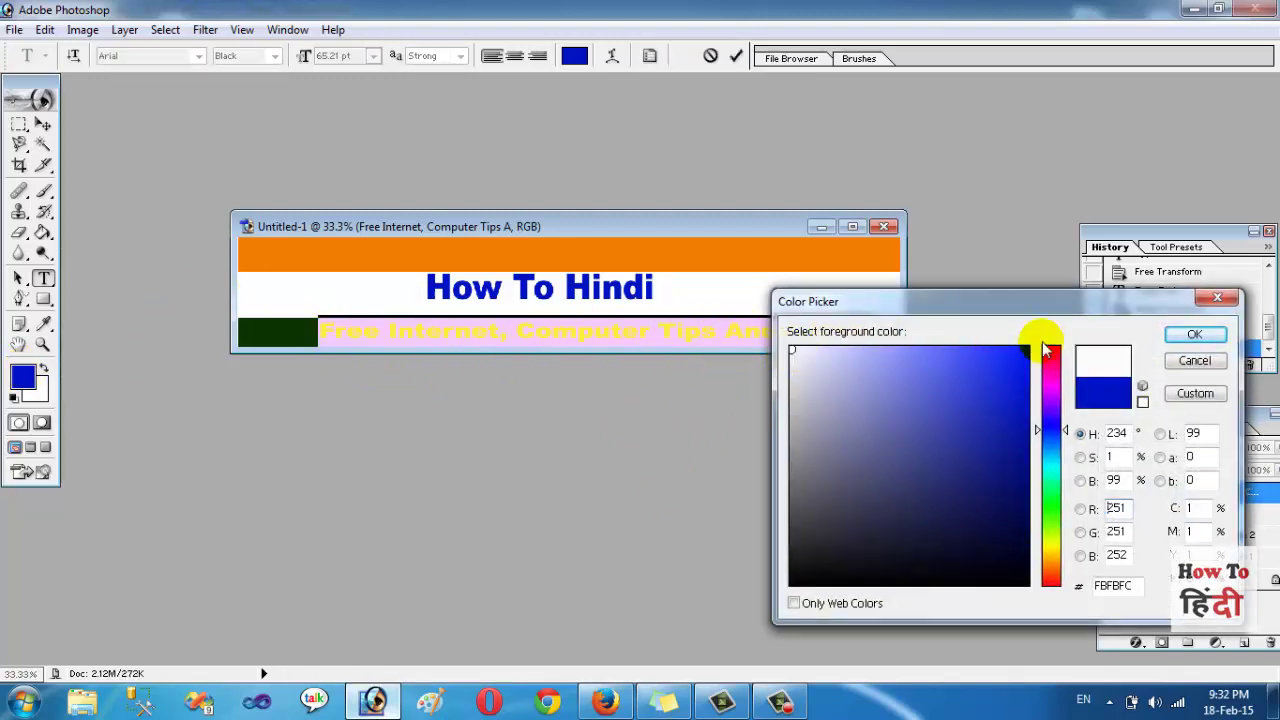
left_click(1195, 334)
left_click(493, 330)
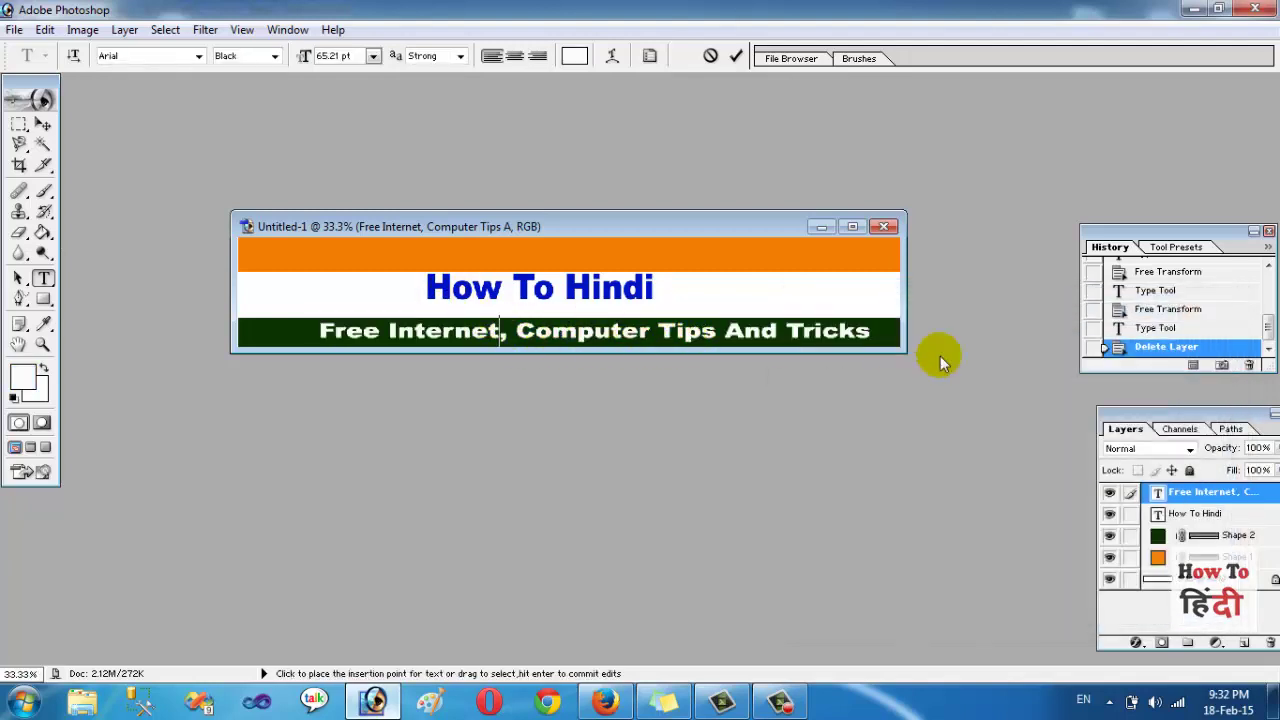
left_click(1199, 500)
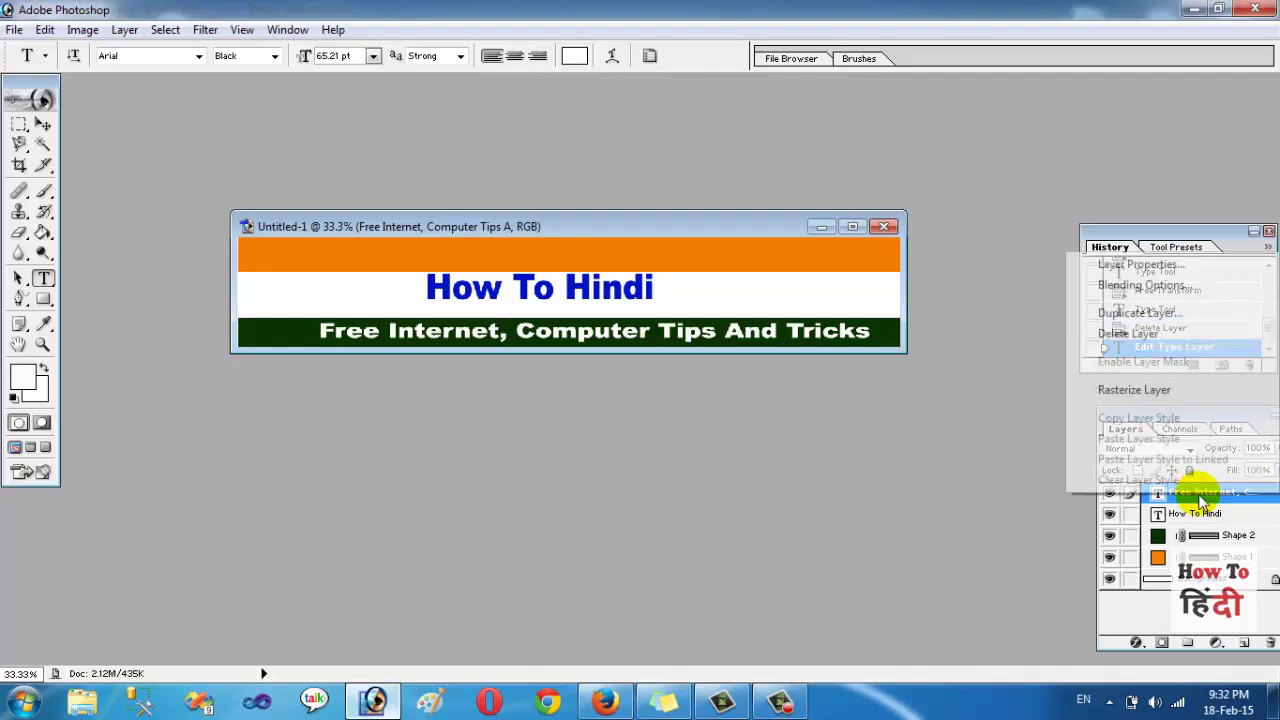
Add a Drop Shadow layer style to the tagline layer.
right_click(1199, 500)
left_click(1136, 287)
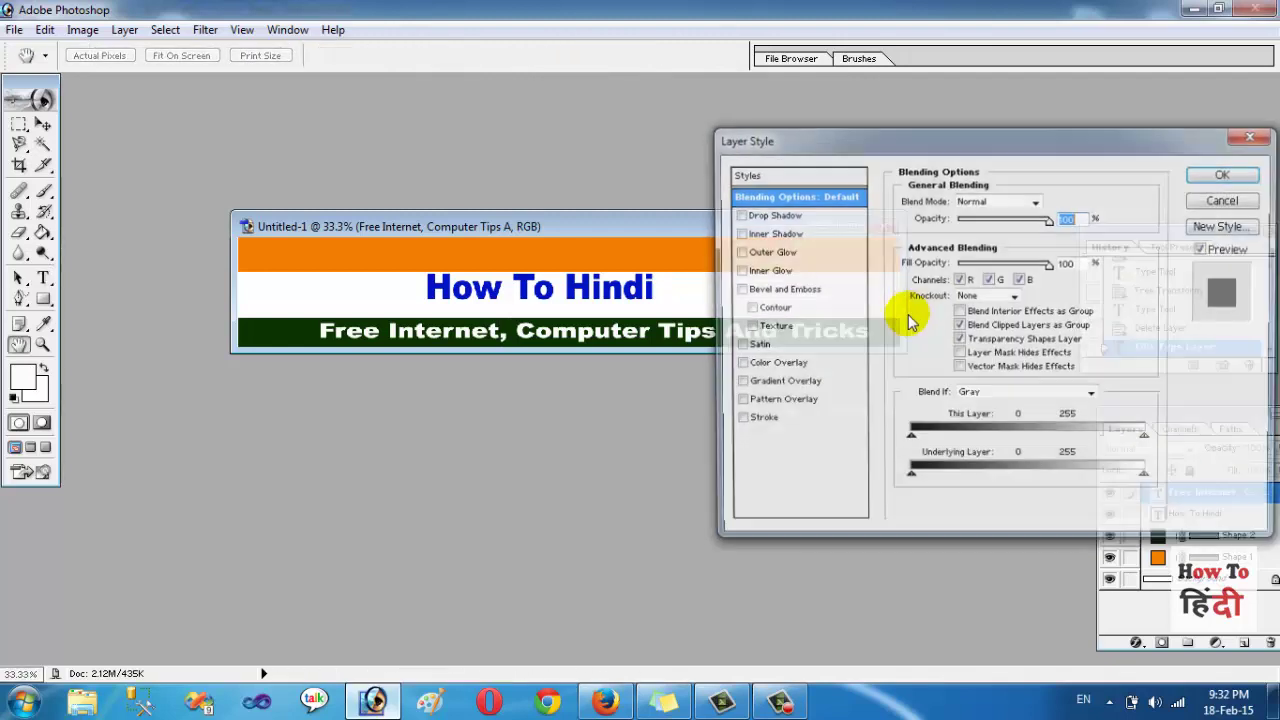
left_click(756, 218)
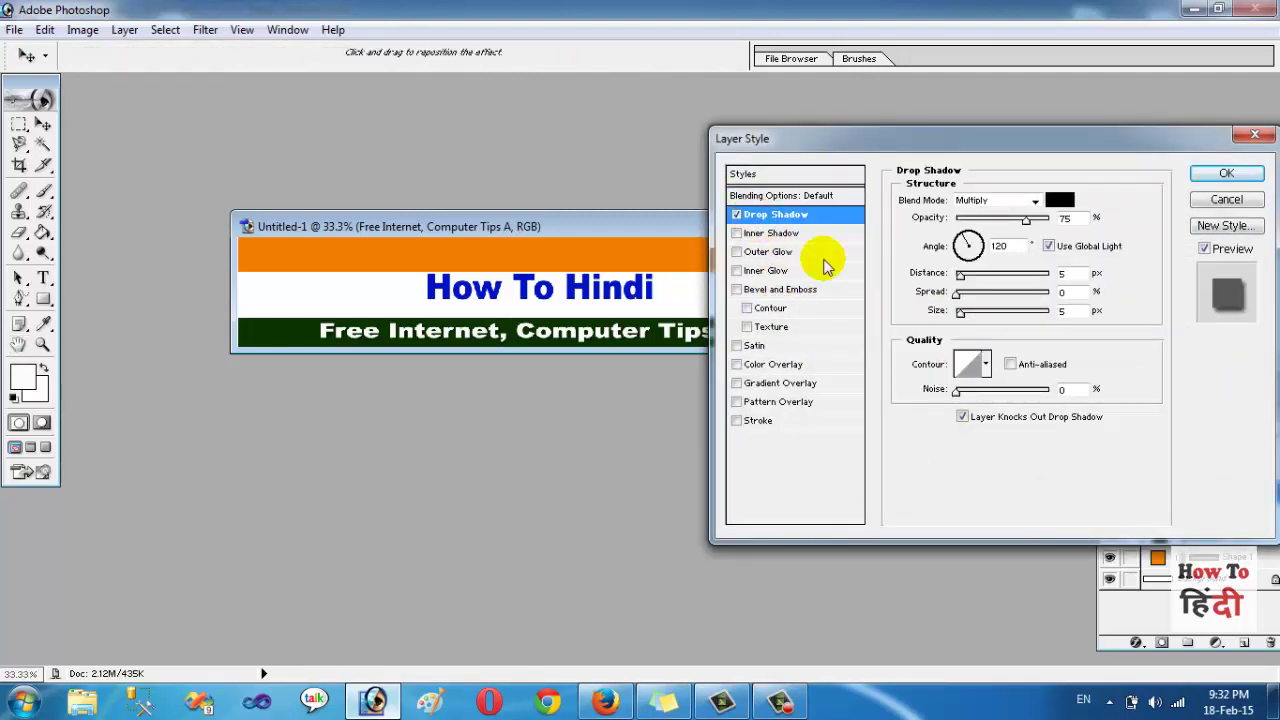
left_click(1226, 175)
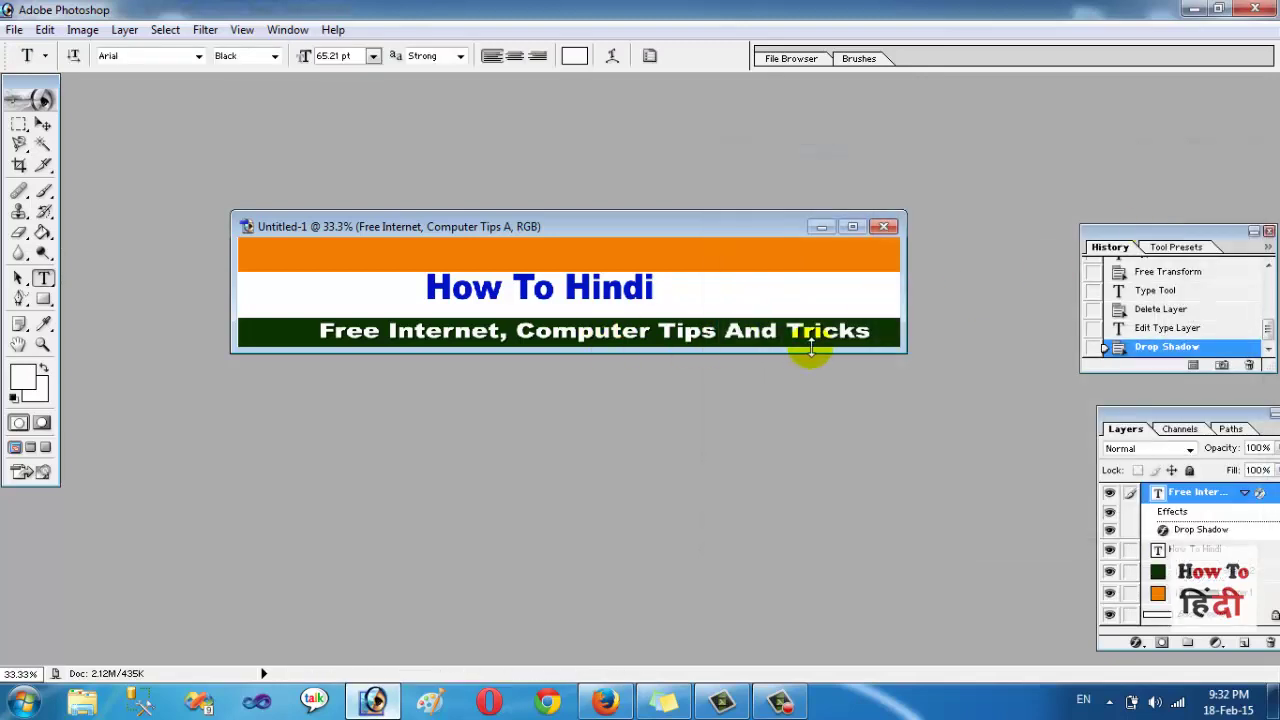
Add a Drop Shadow layer style to the How To Hindi title layer.
left_click(1170, 549)
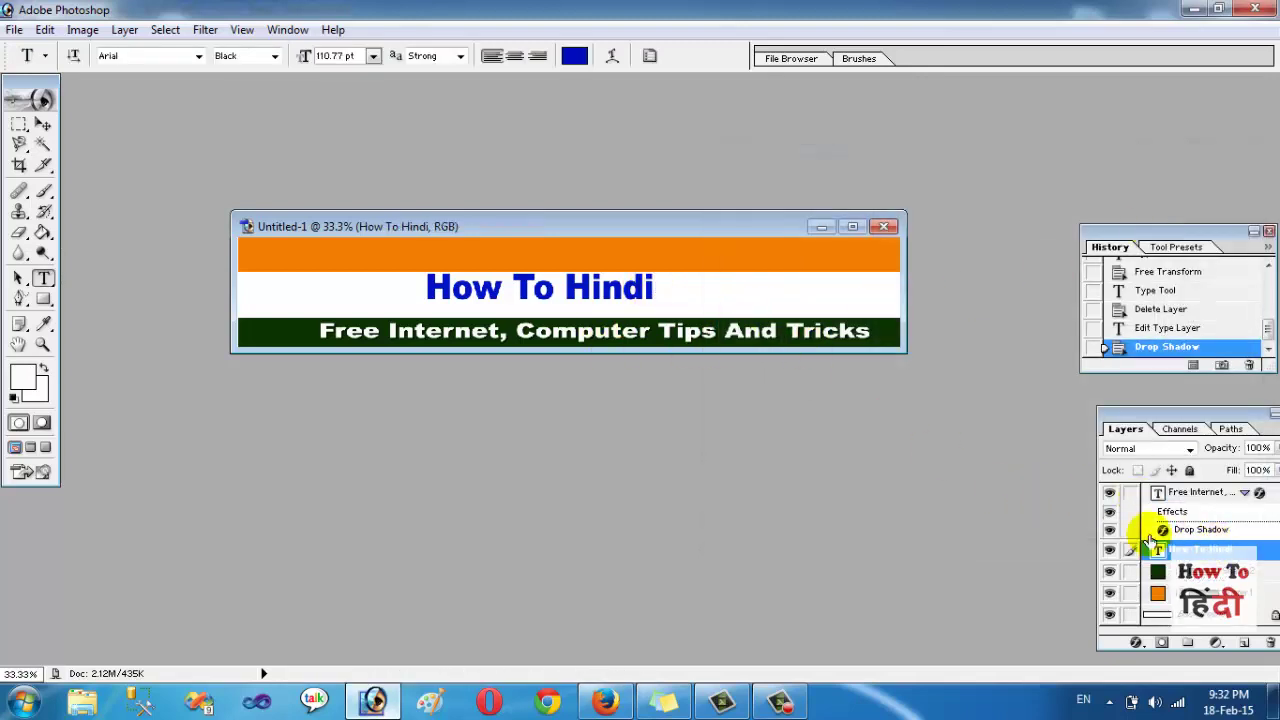
left_click_drag(660, 287, 424, 287)
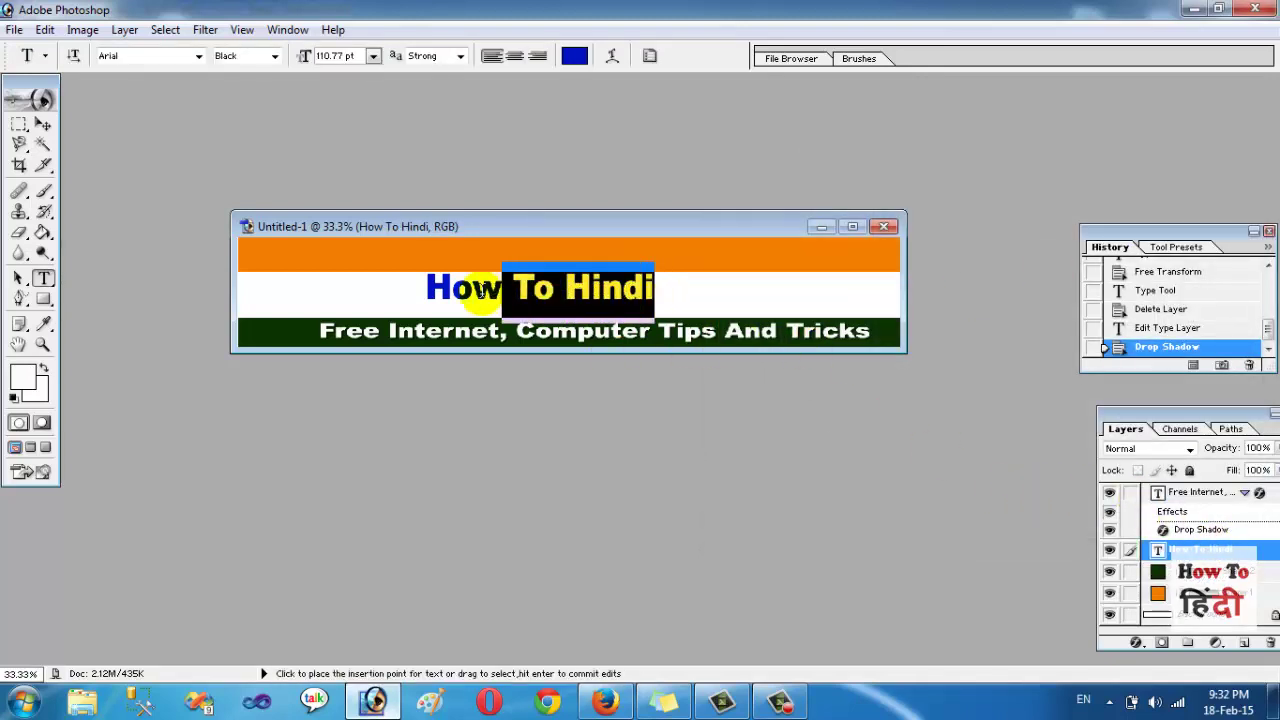
left_click(1185, 552)
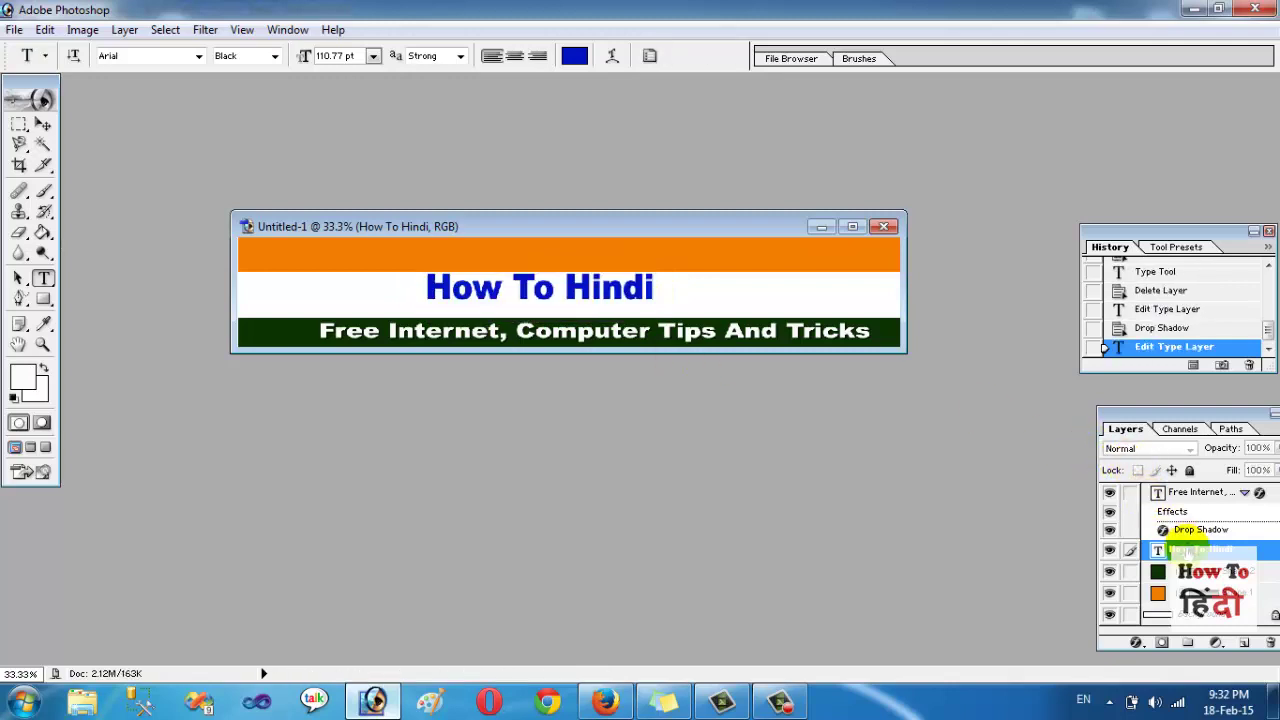
right_click(1187, 552)
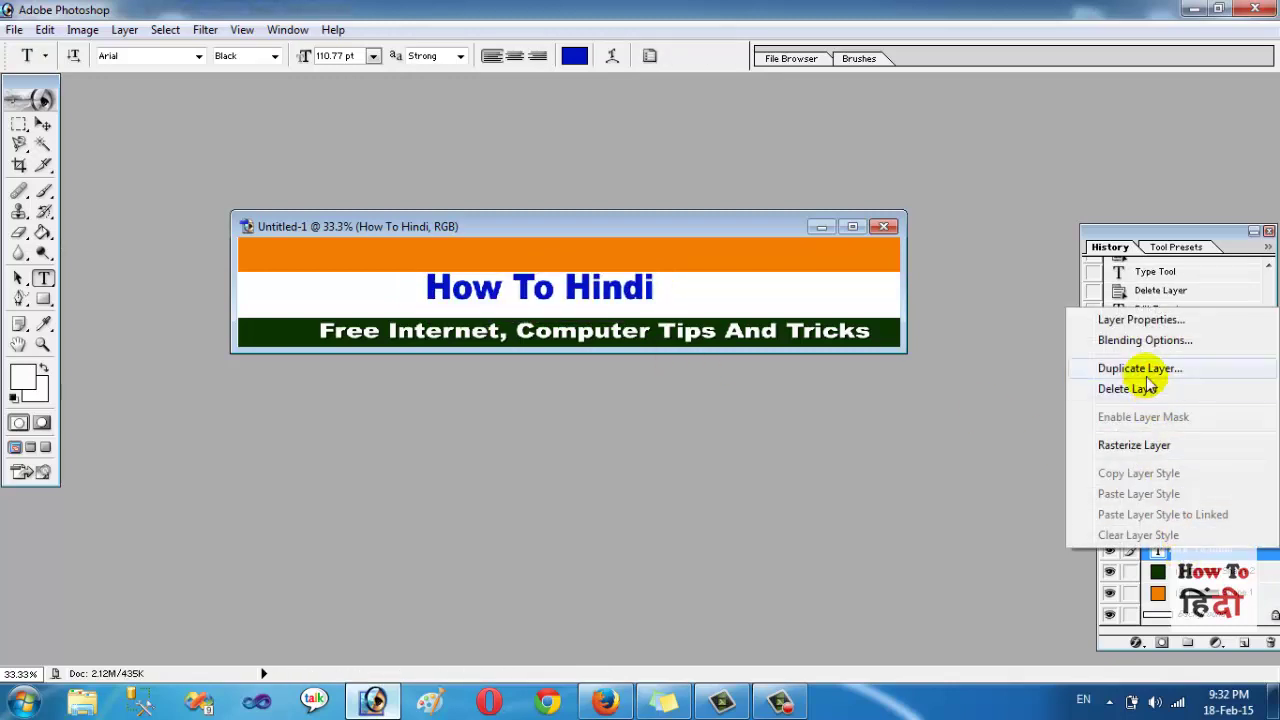
left_click(1100, 342)
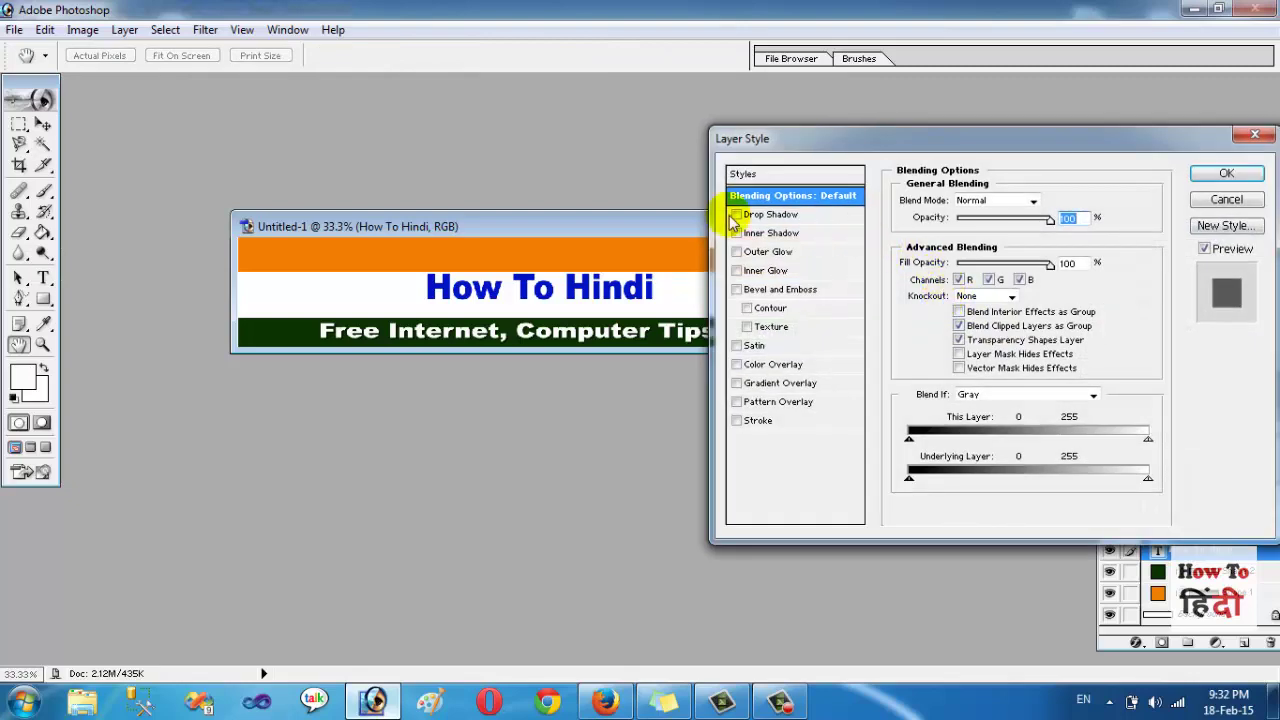
left_click(770, 214)
left_click(1240, 174)
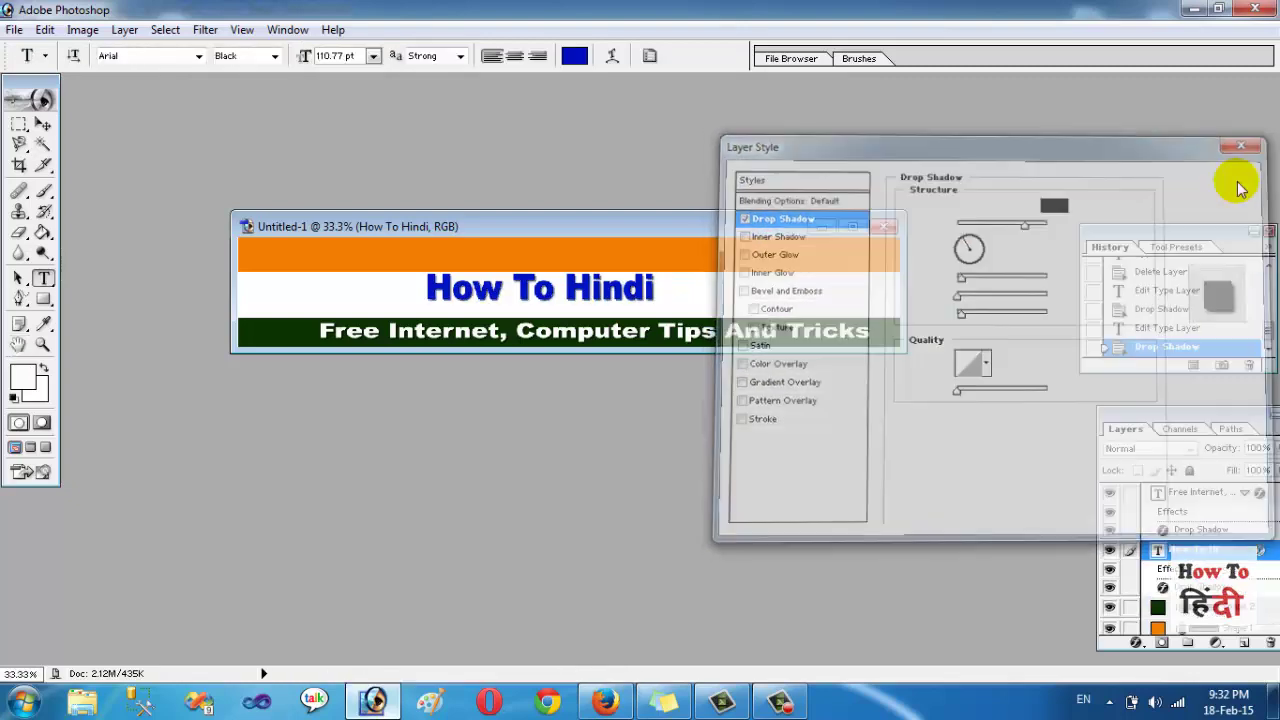
Enlarge the How To Hindi title to about 155.9% width and 137.8% height.
left_click(44, 29)
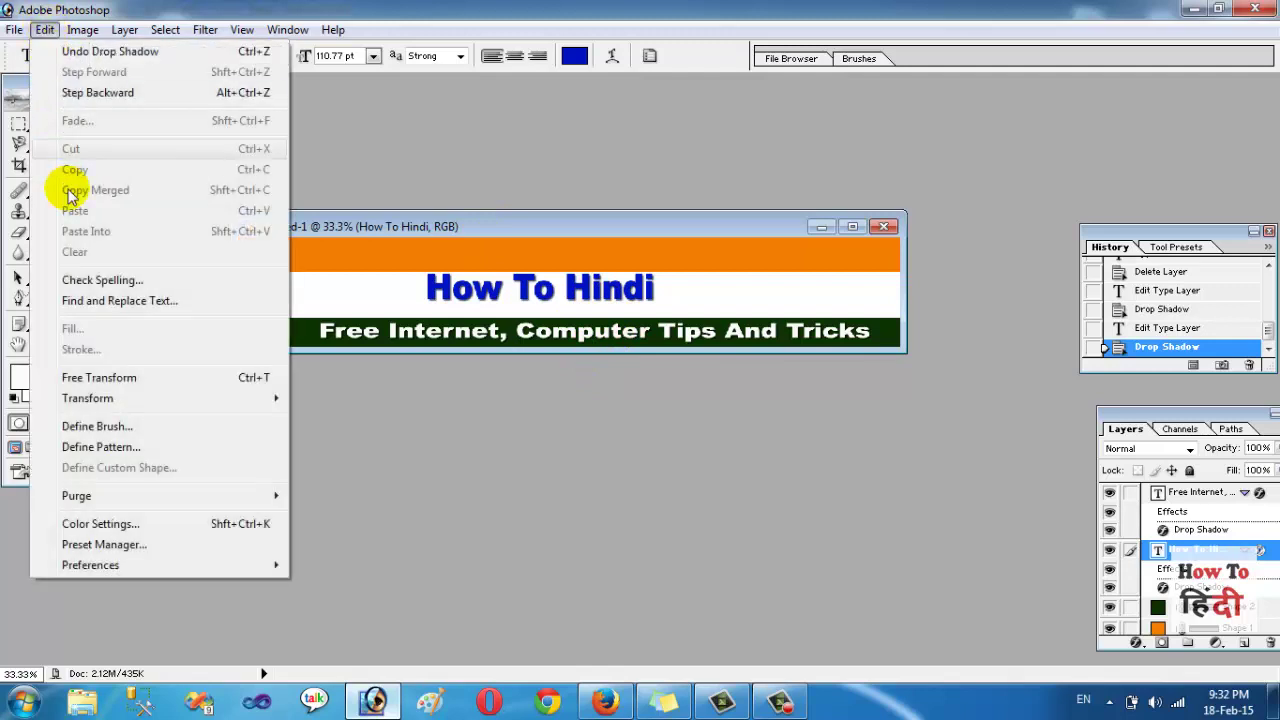
left_click(84, 374)
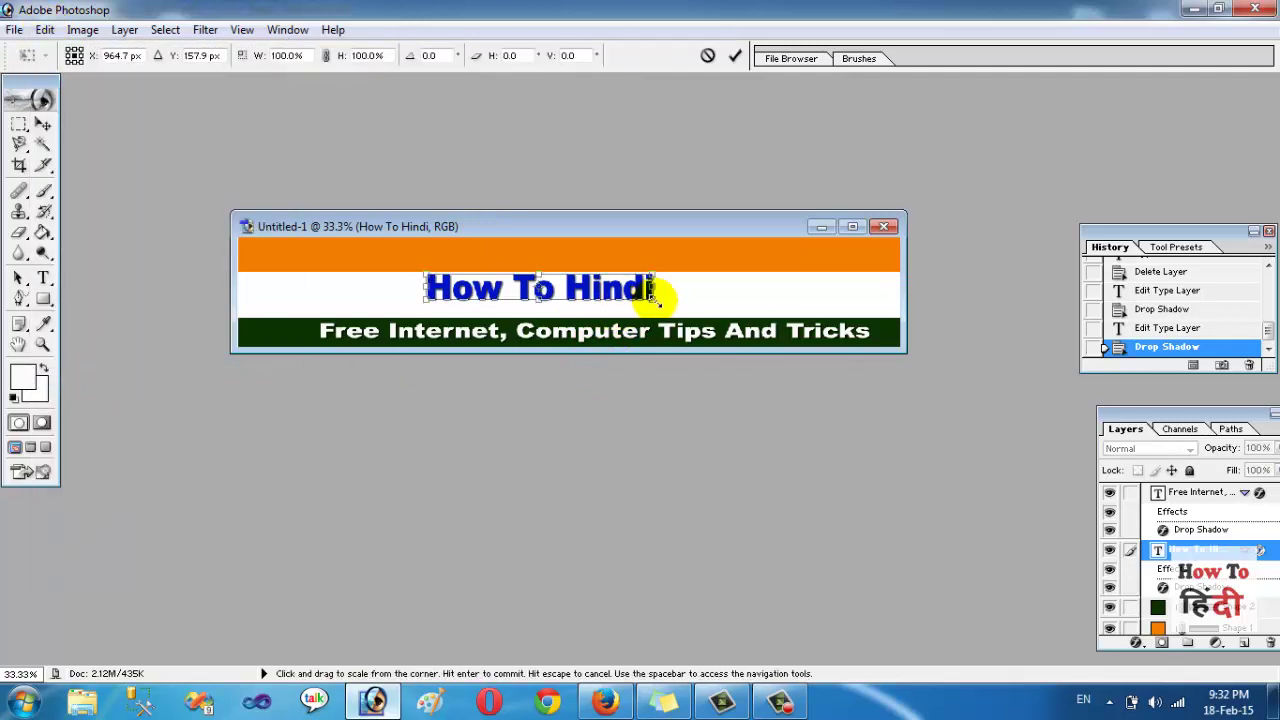
mouse_move(655, 297)
left_mouse_down()
mouse_move(777, 304)
mouse_move(714, 299)
left_mouse_up()
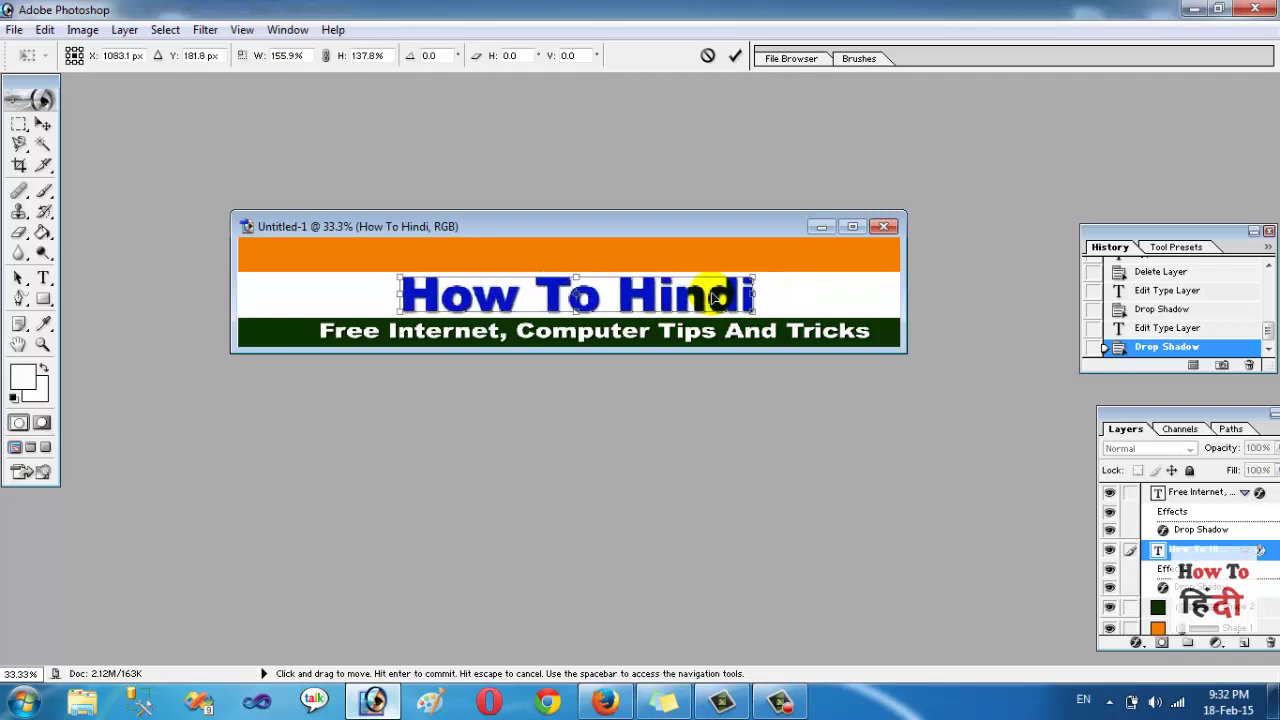
key("Return")
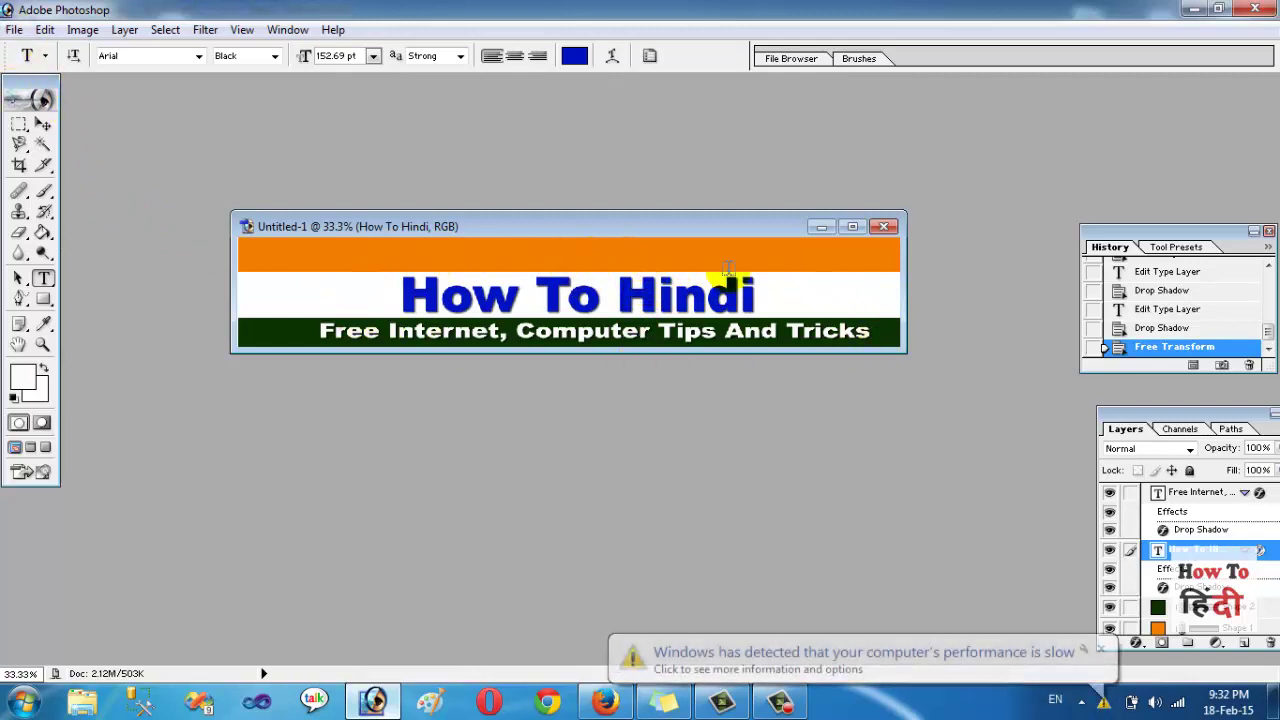
Extend the banner canvas height from 350 to 1192 points and bring the whole canvas into view.
left_click(1100, 650)
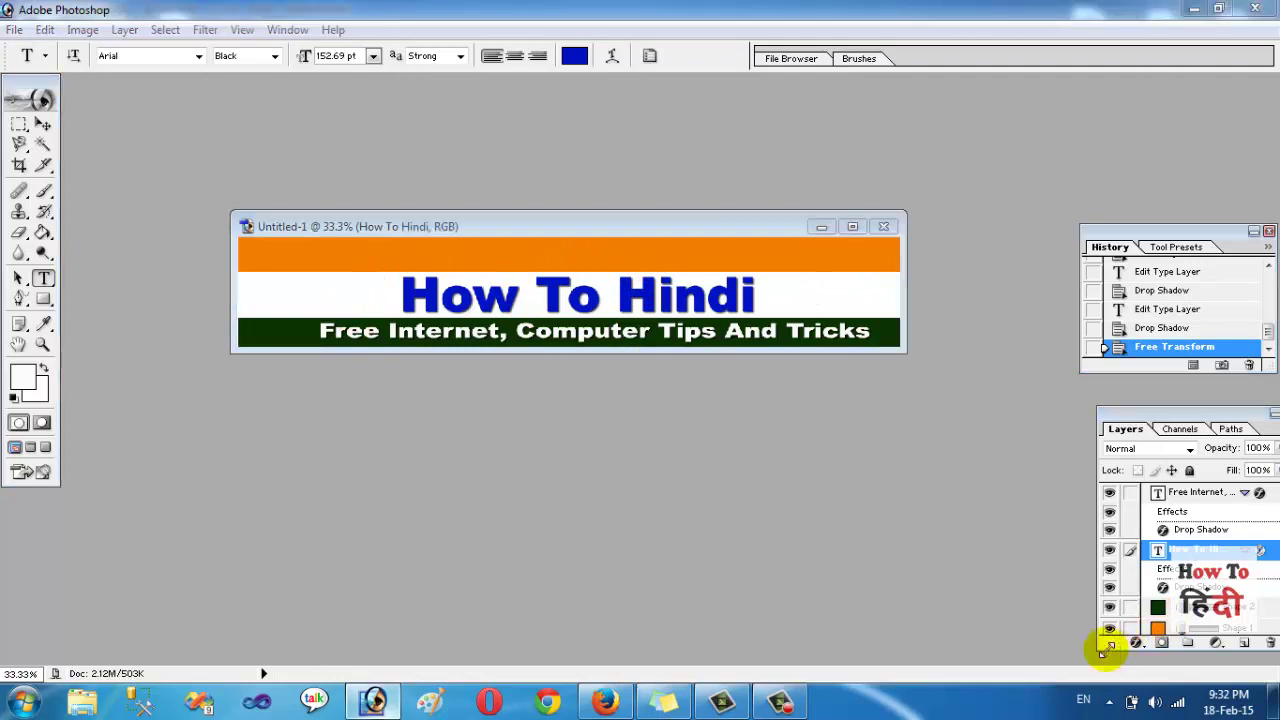
right_click(603, 218)
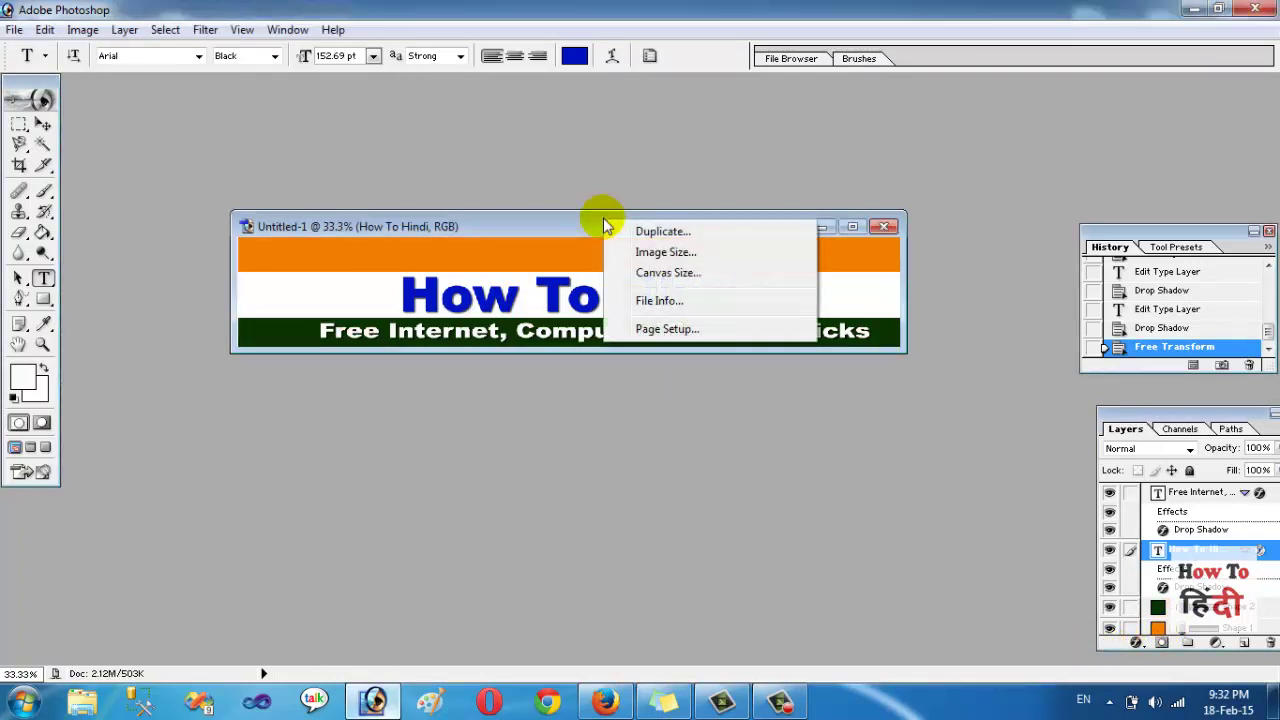
right_click(553, 227)
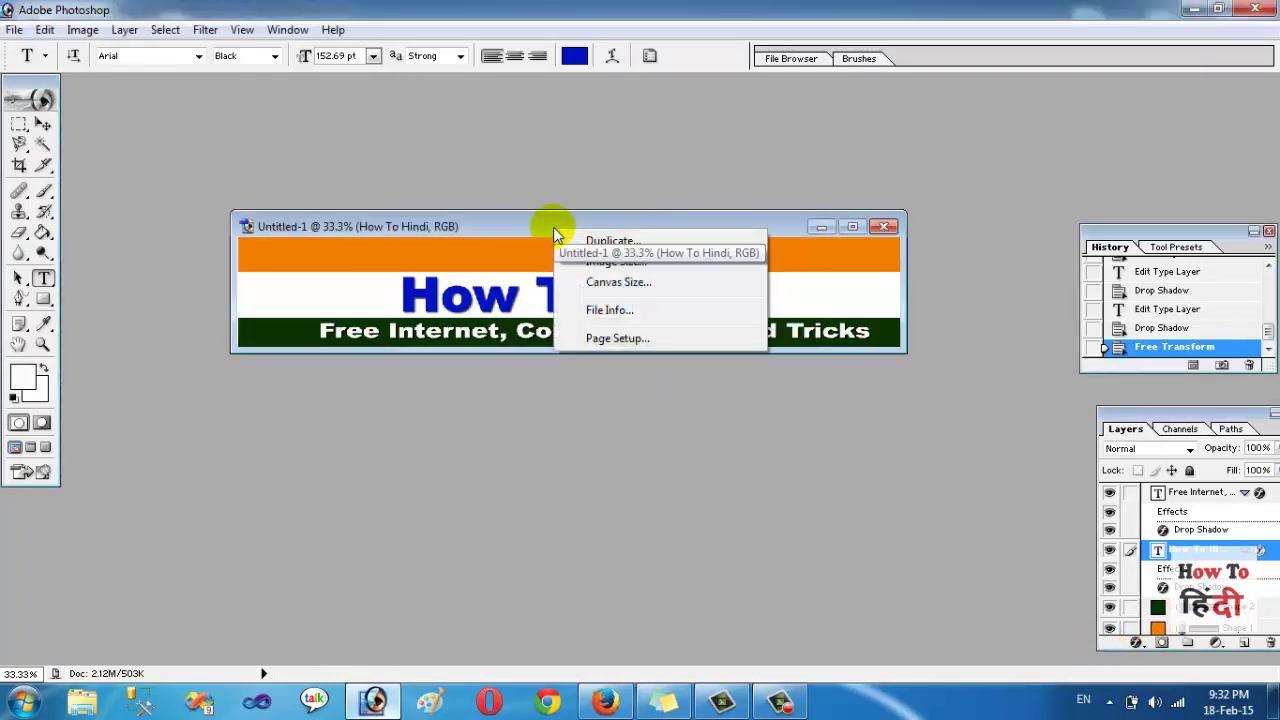
left_click(637, 286)
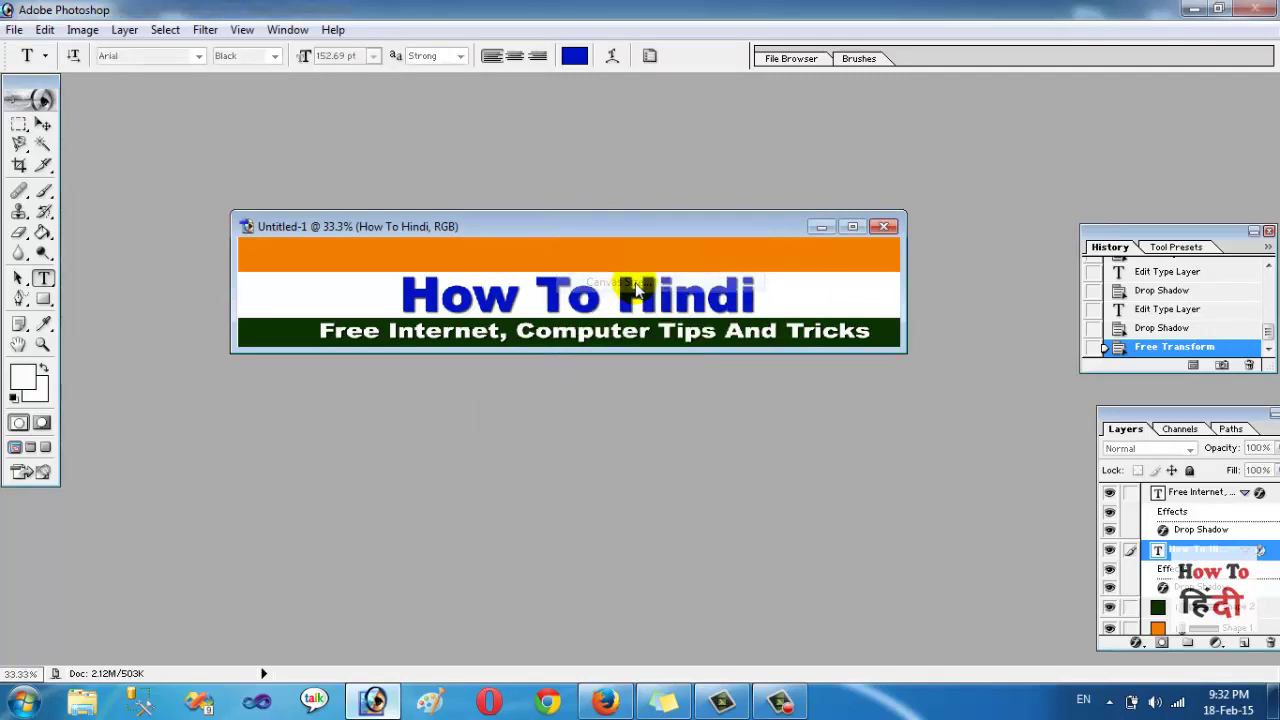
double_click(593, 365)
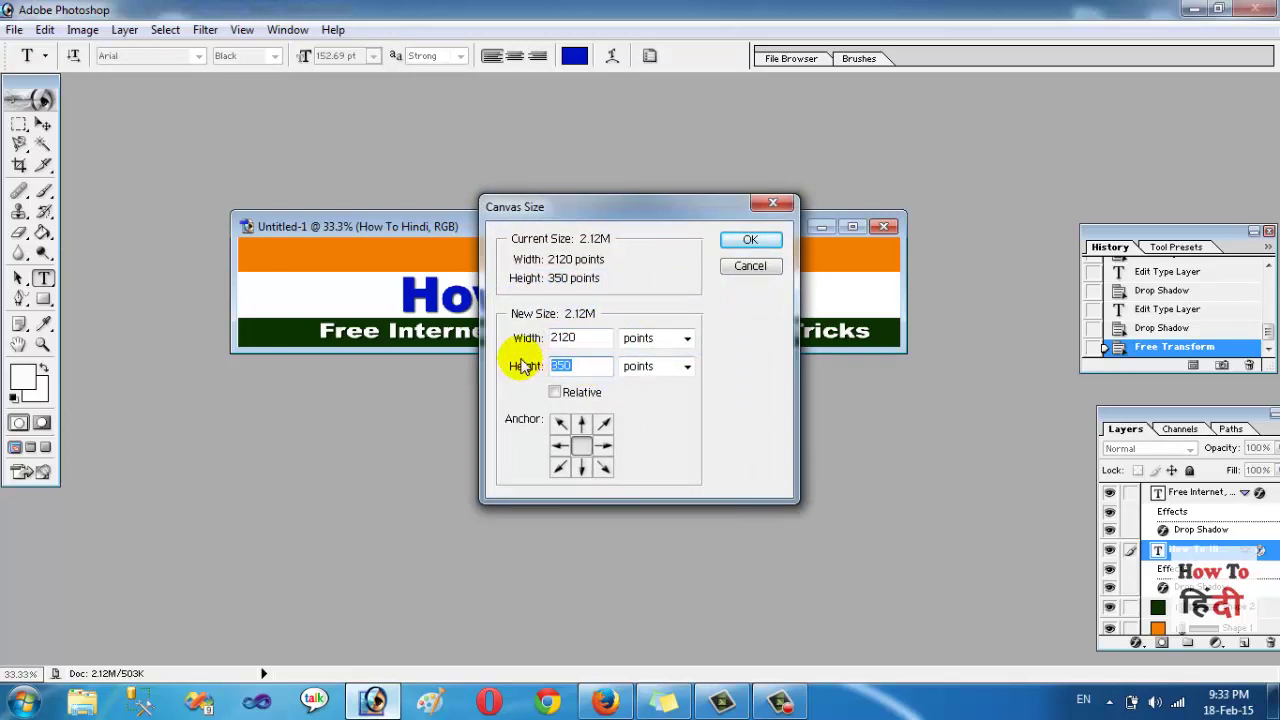
type("1192")
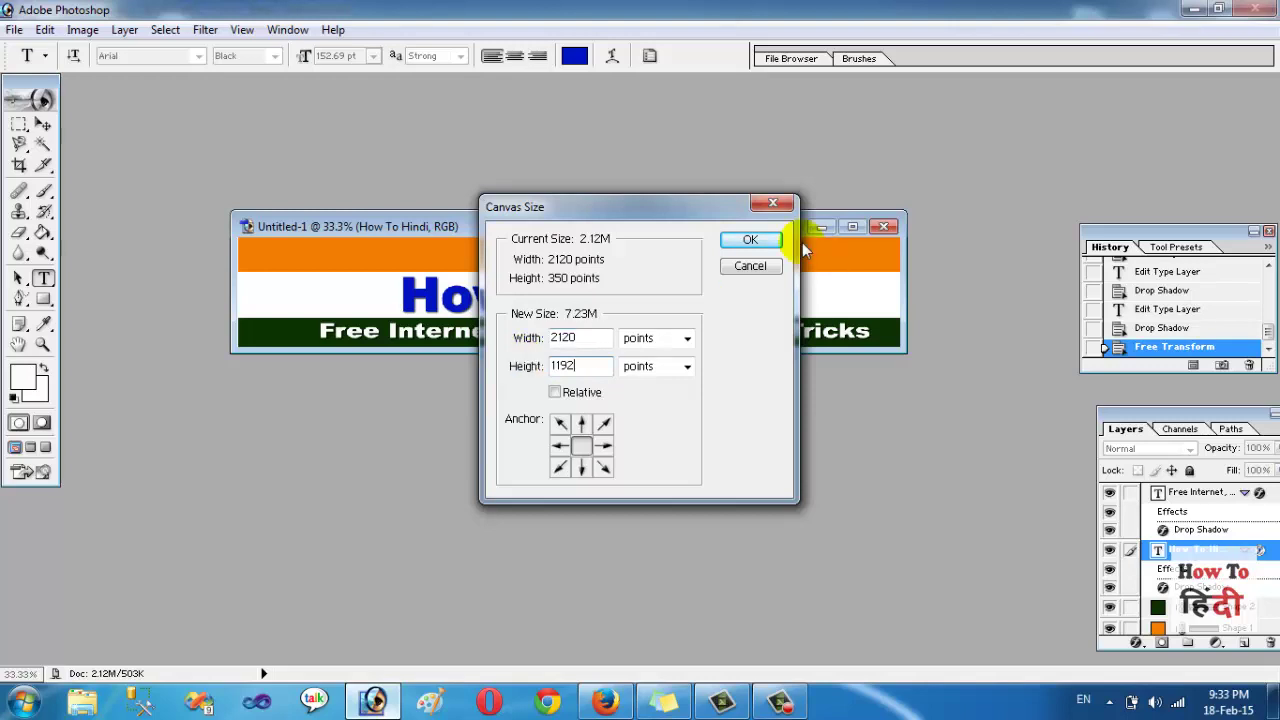
left_click(752, 241)
left_click_drag(677, 225, 674, 167)
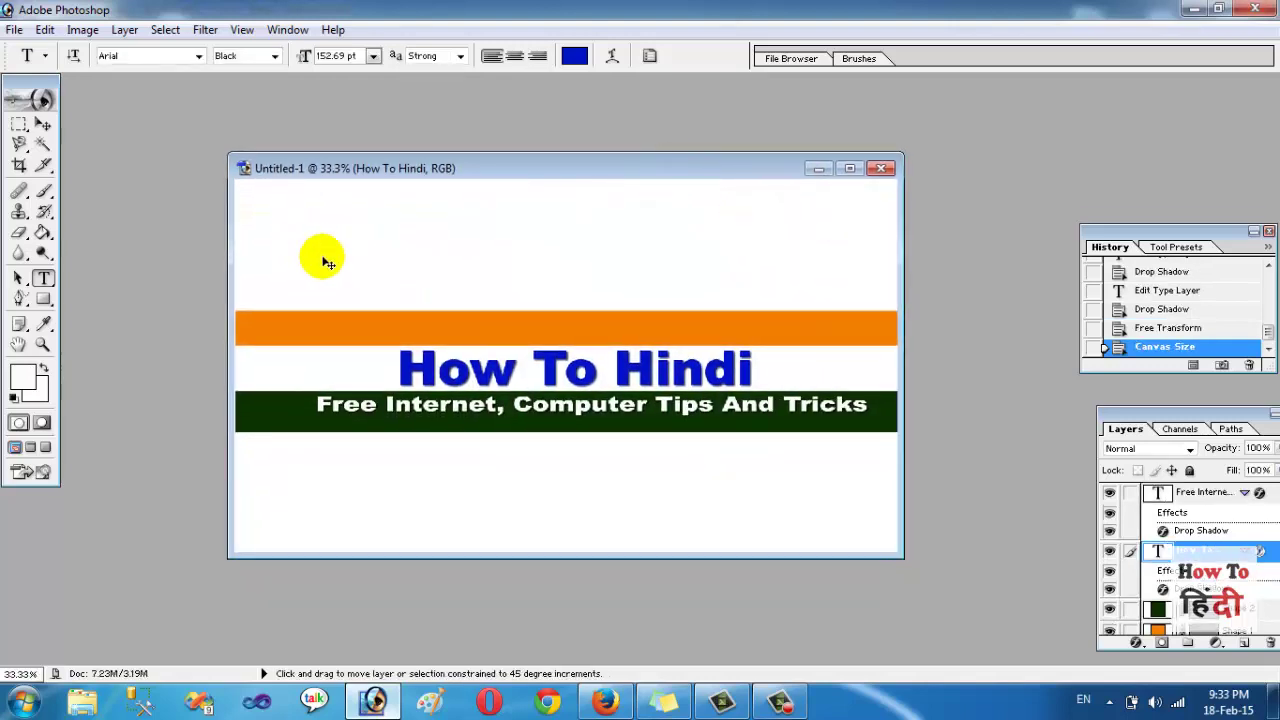
left_click_drag(236, 183, 898, 310)
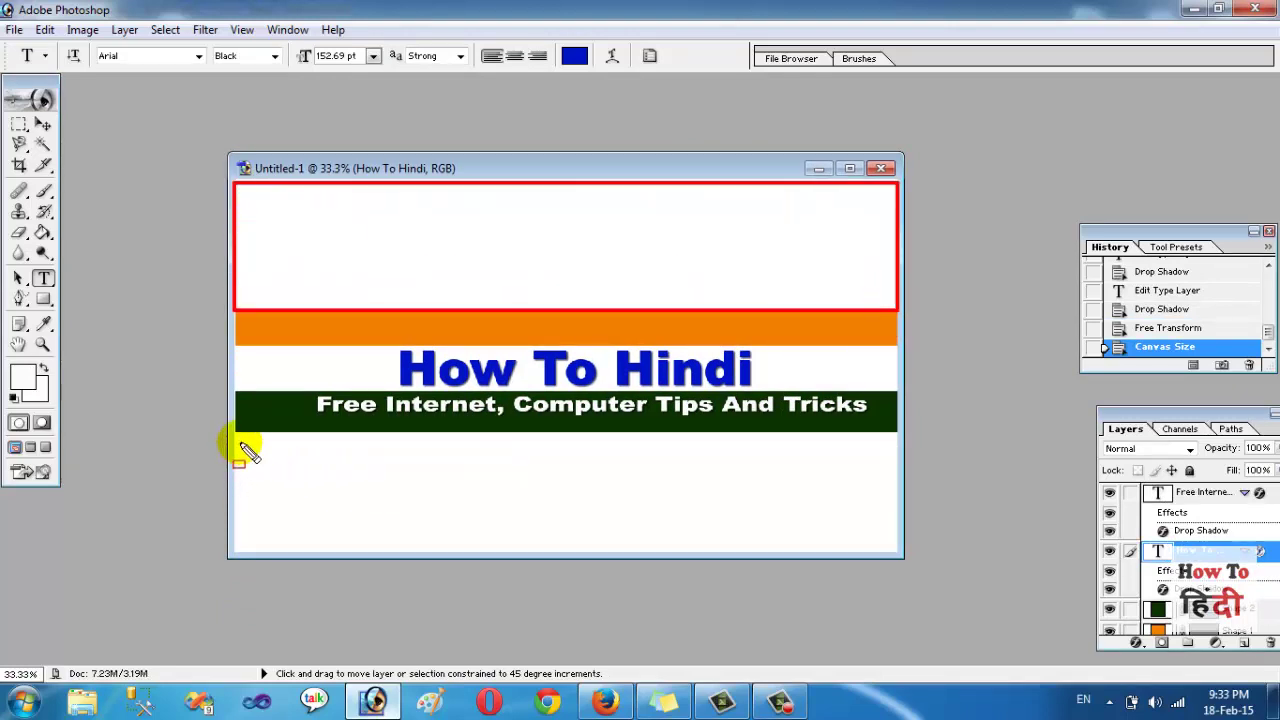
left_click_drag(238, 440, 510, 525)
left_click_drag(828, 530, 900, 548)
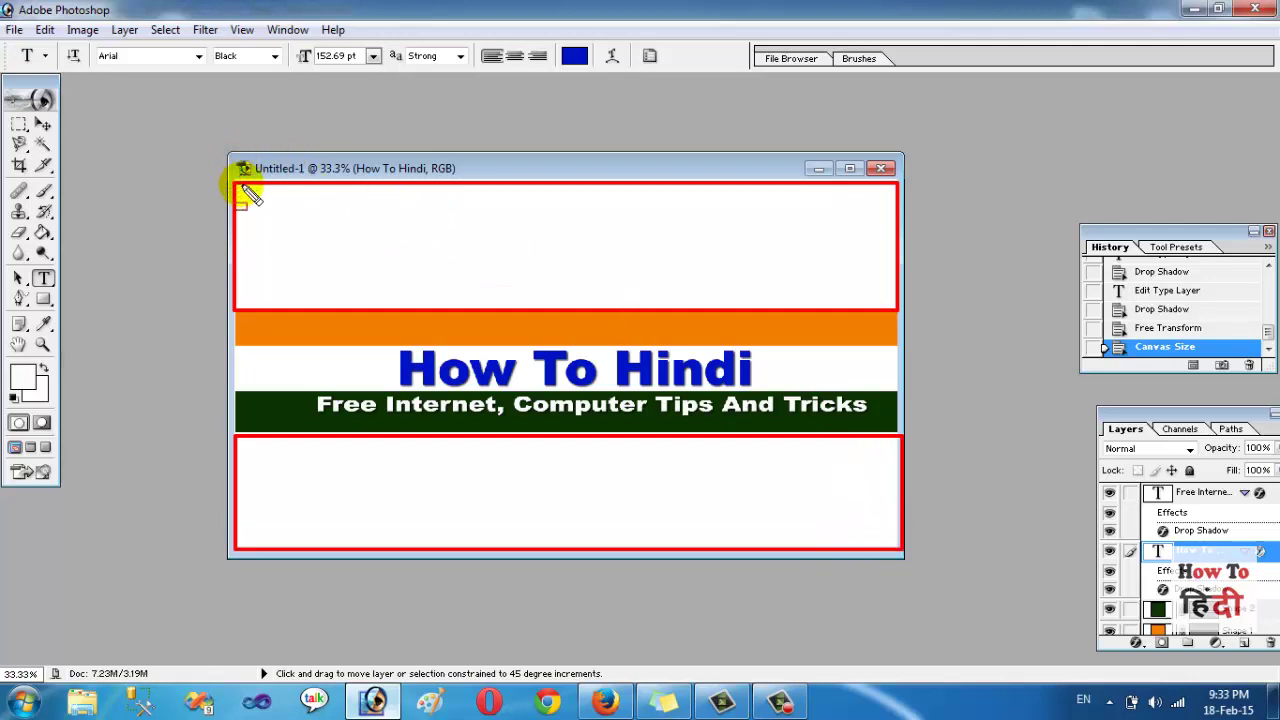
left_click_drag(236, 186, 885, 549)
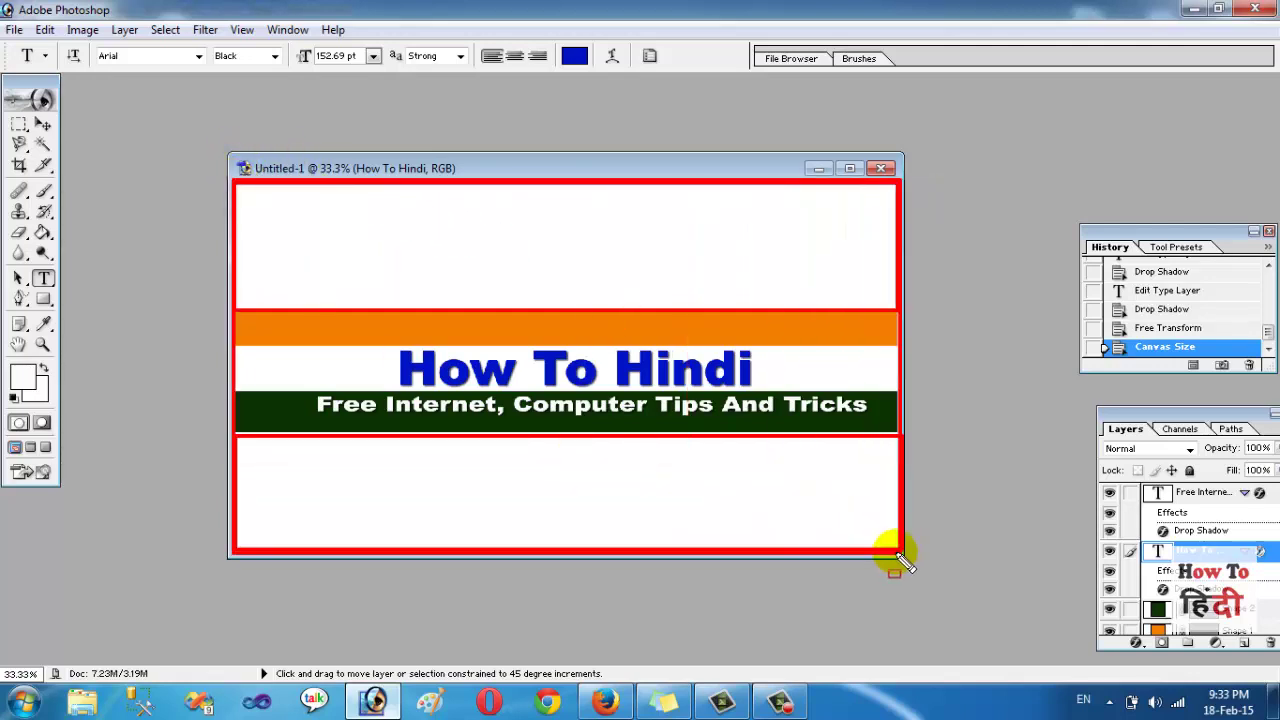
key("Escape")
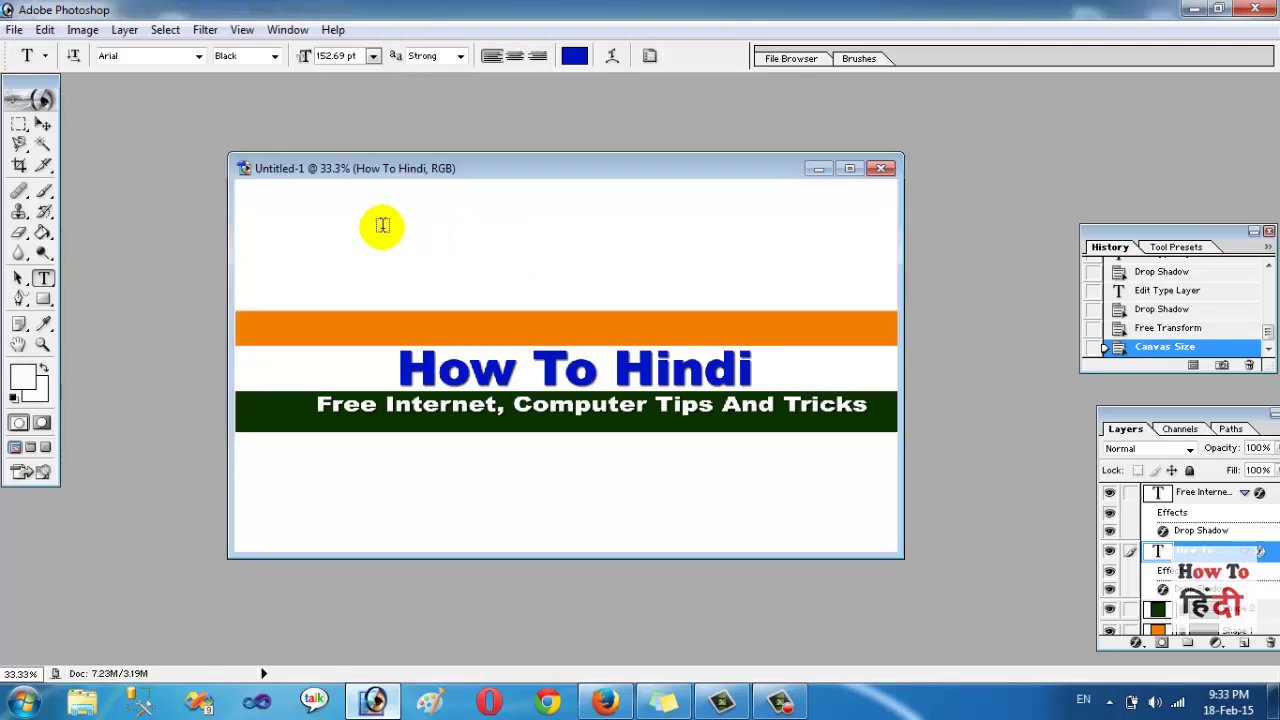
Type the blue heading 'Learn Free Computer' into the top white space of the canvas.
left_click(412, 237)
type("Learn Free Comput")
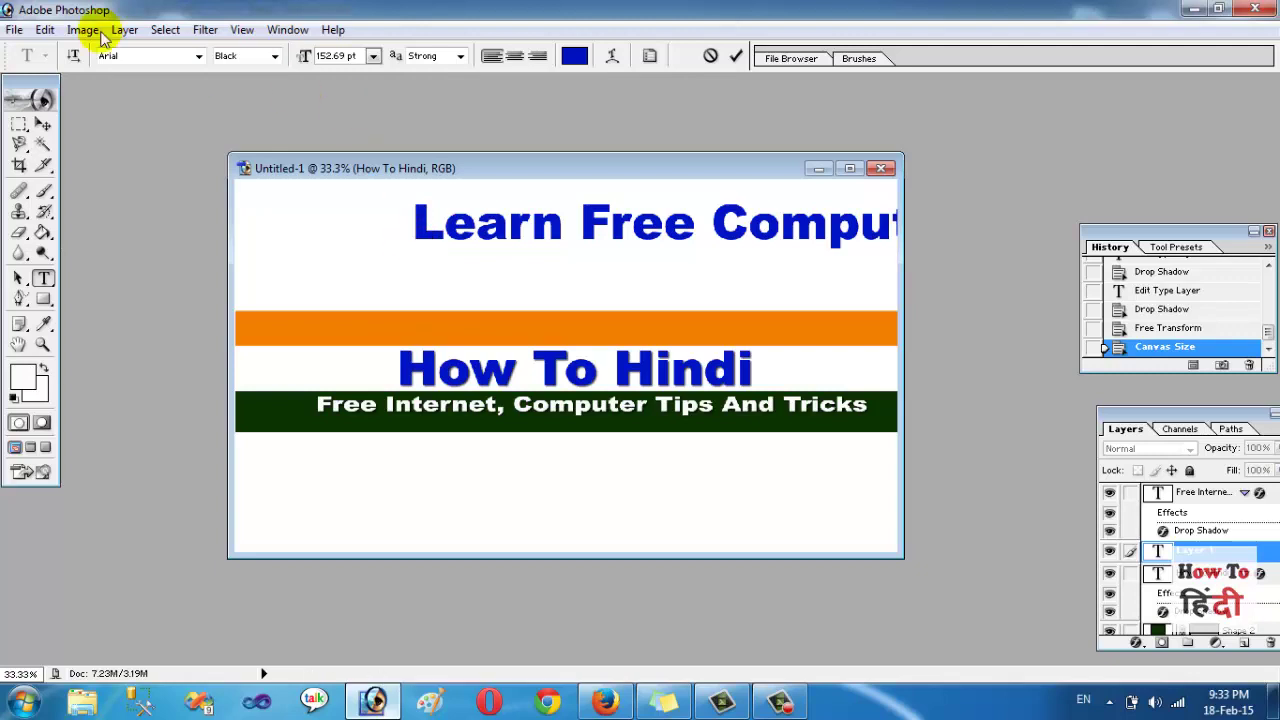
left_click(45, 29)
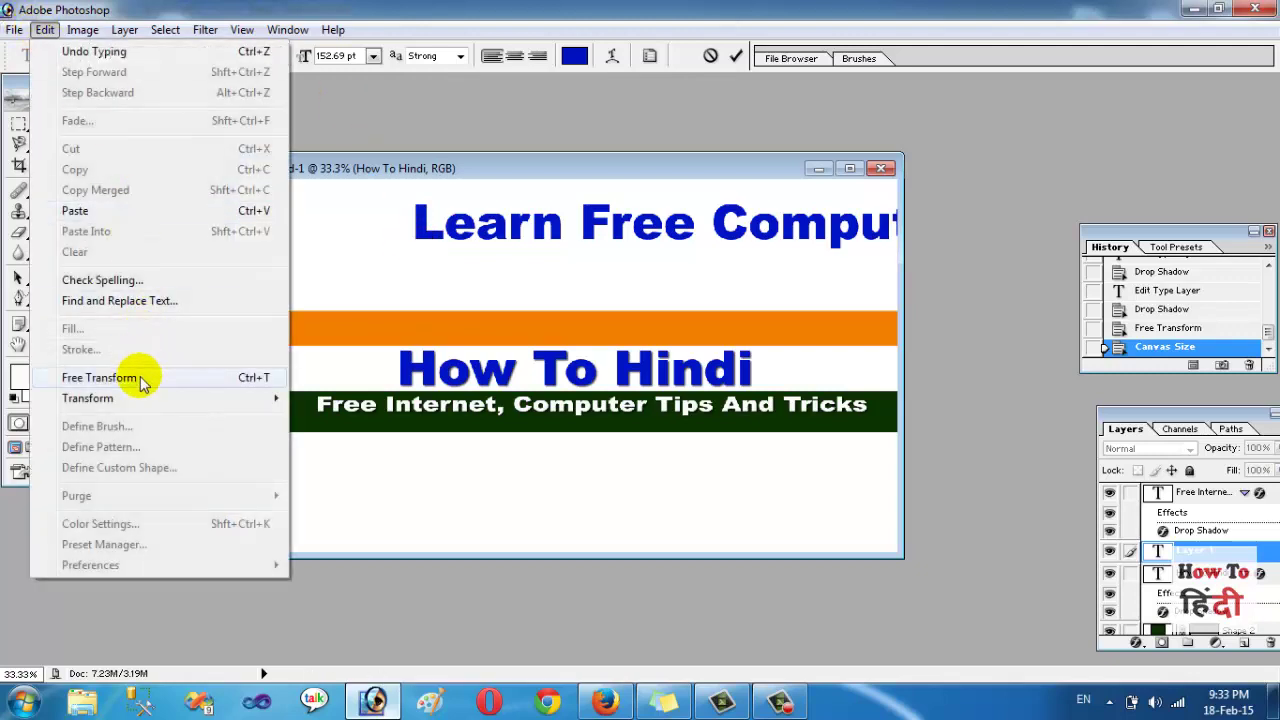
Free-transform the 'Learn Free Computer' heading to centre it above the stripes.
left_click(215, 377)
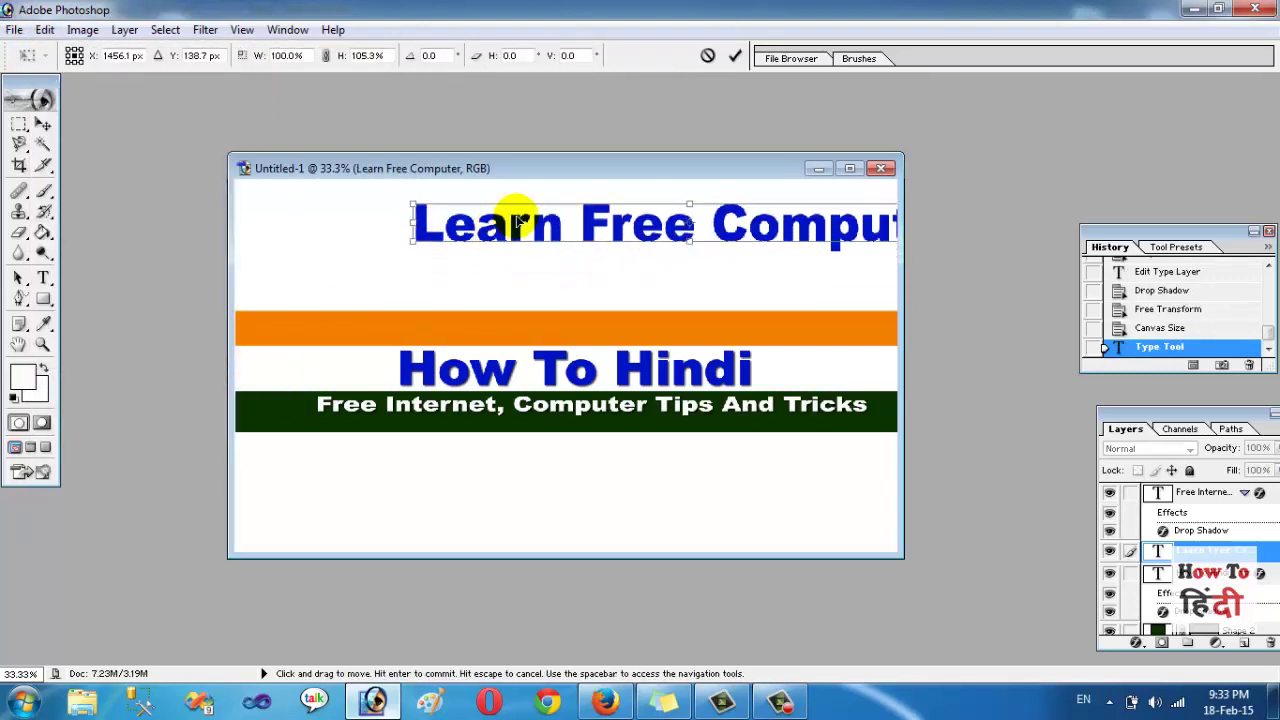
left_click_drag(457, 224, 400, 230)
key("Return")
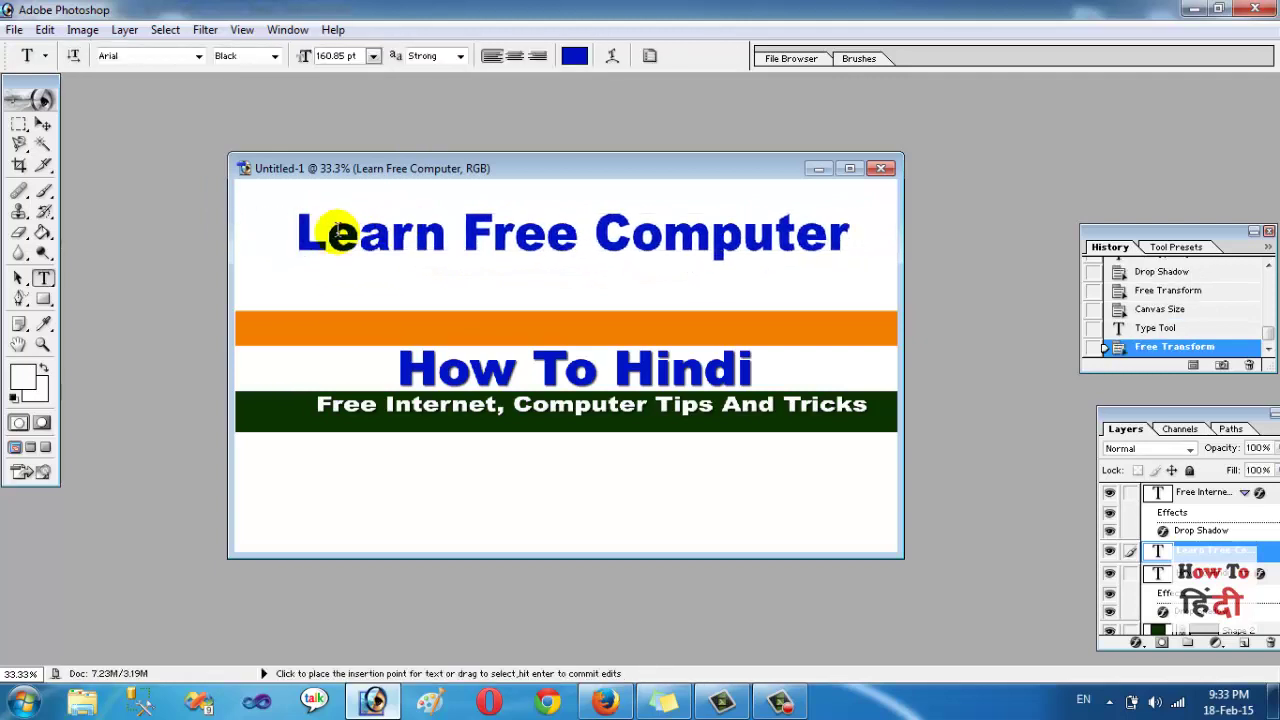
Recolour the whole heading text a deep red.
left_click_drag(296, 234, 904, 234)
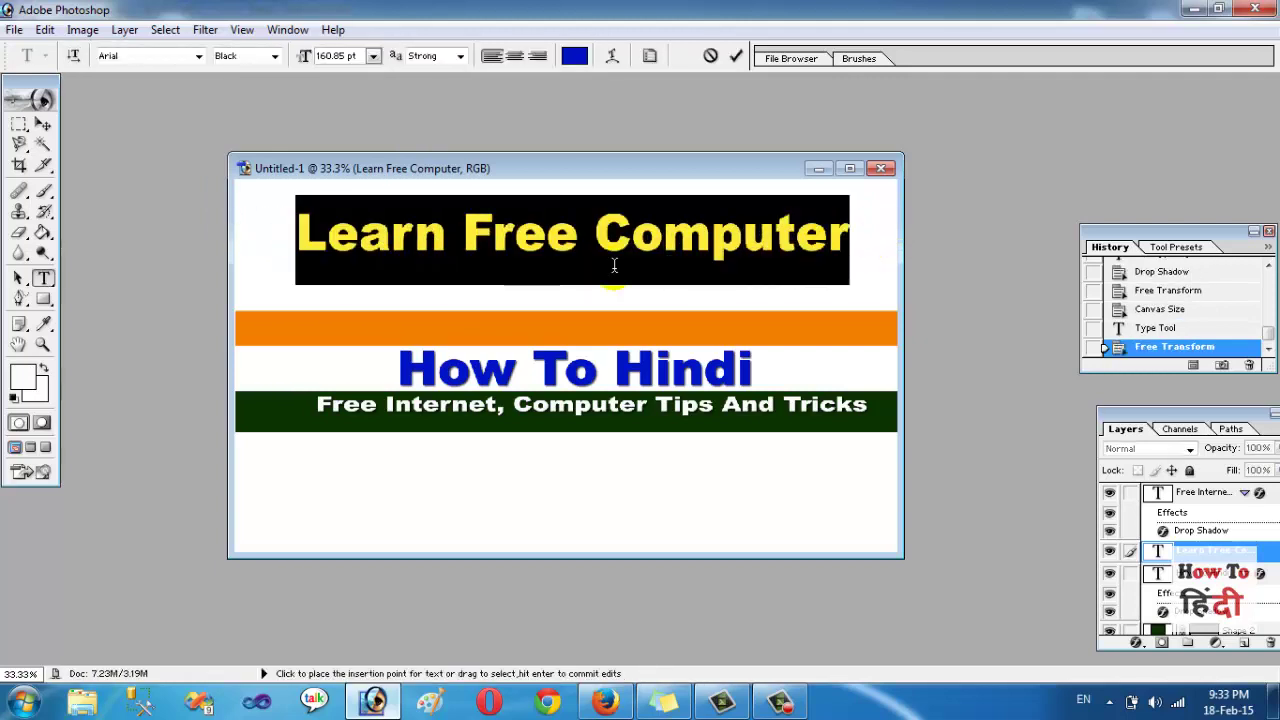
left_click(22, 378)
left_click(1058, 584)
left_click(1058, 586)
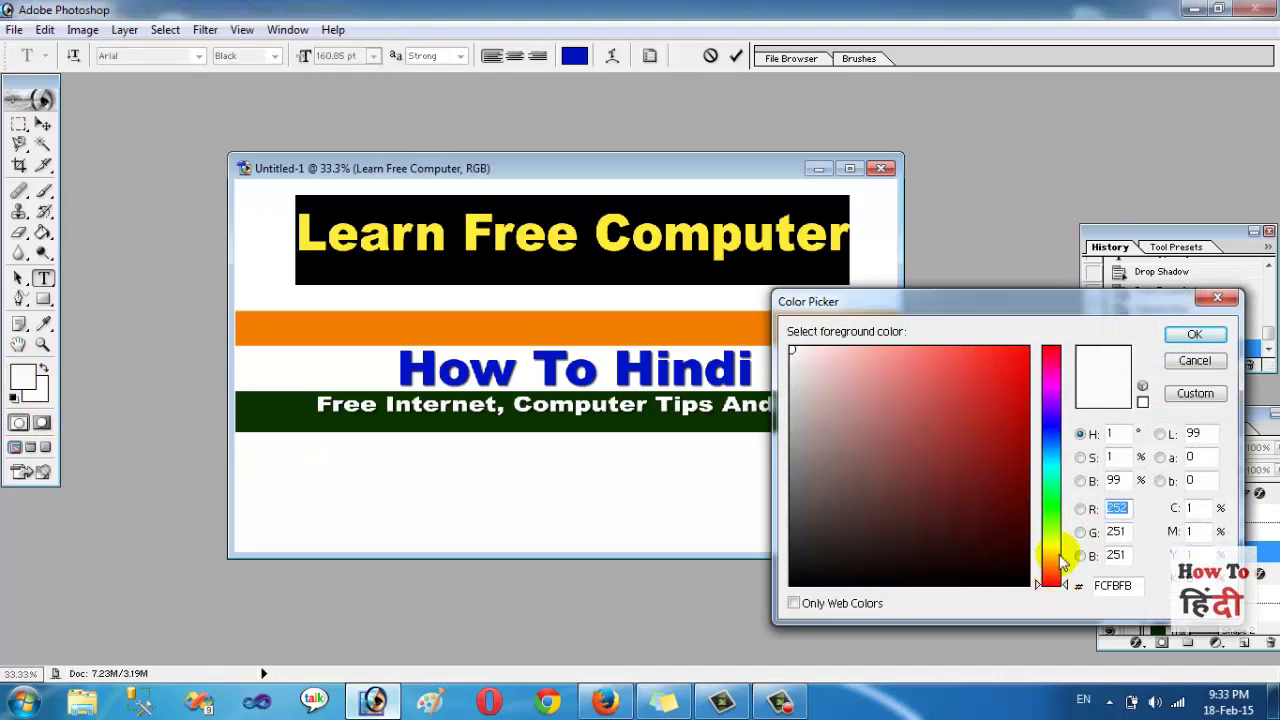
left_click(1027, 392)
left_click(1195, 335)
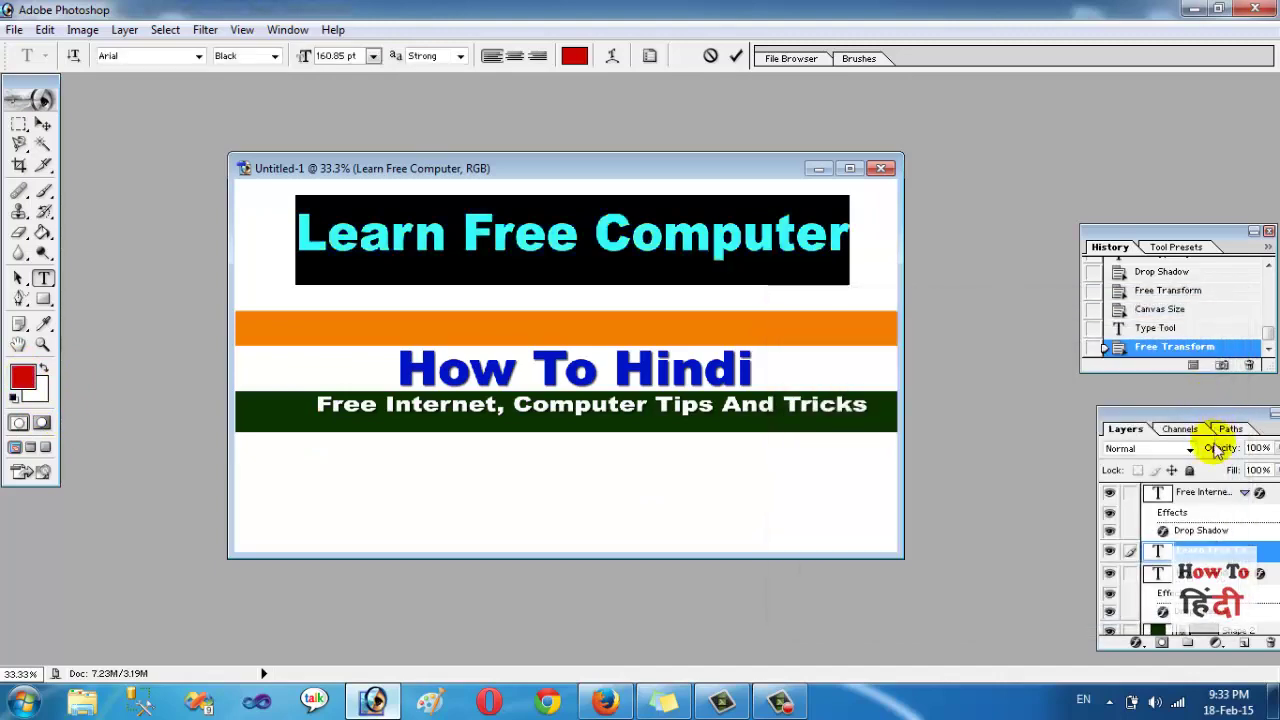
left_click(1205, 552)
Add a drop shadow layer style to the heading layer.
right_click(1208, 552)
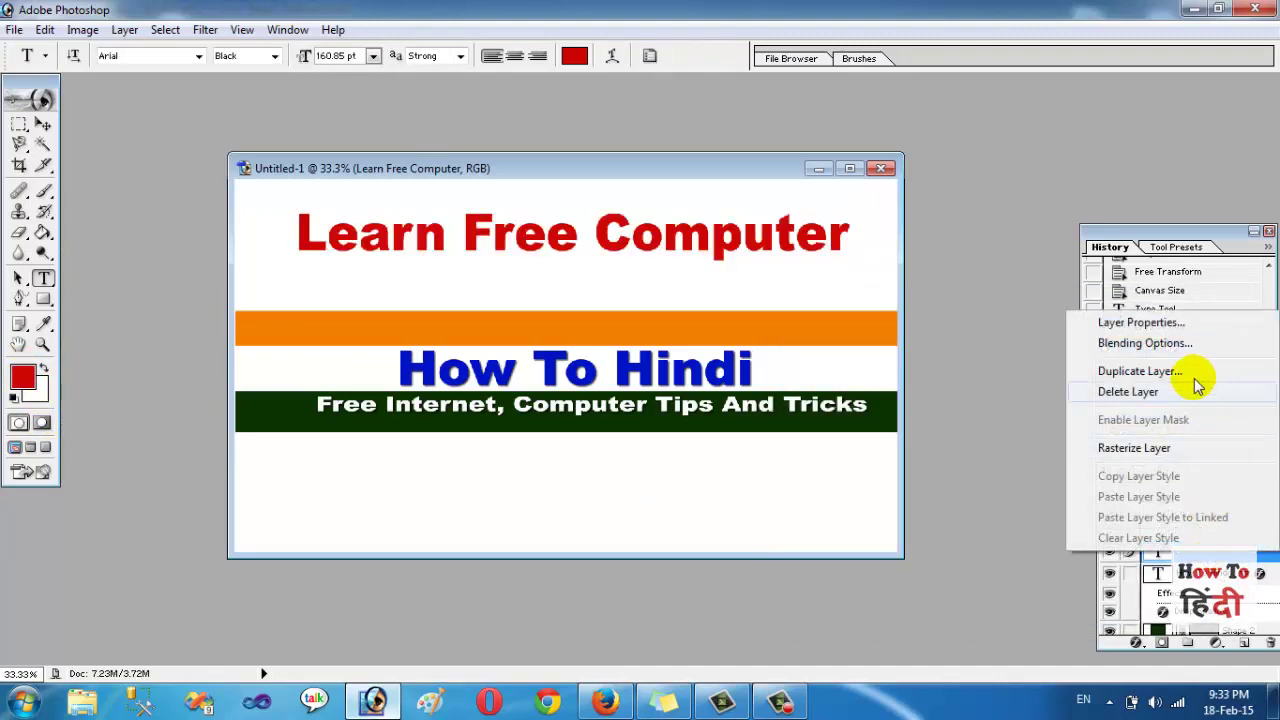
left_click(1189, 343)
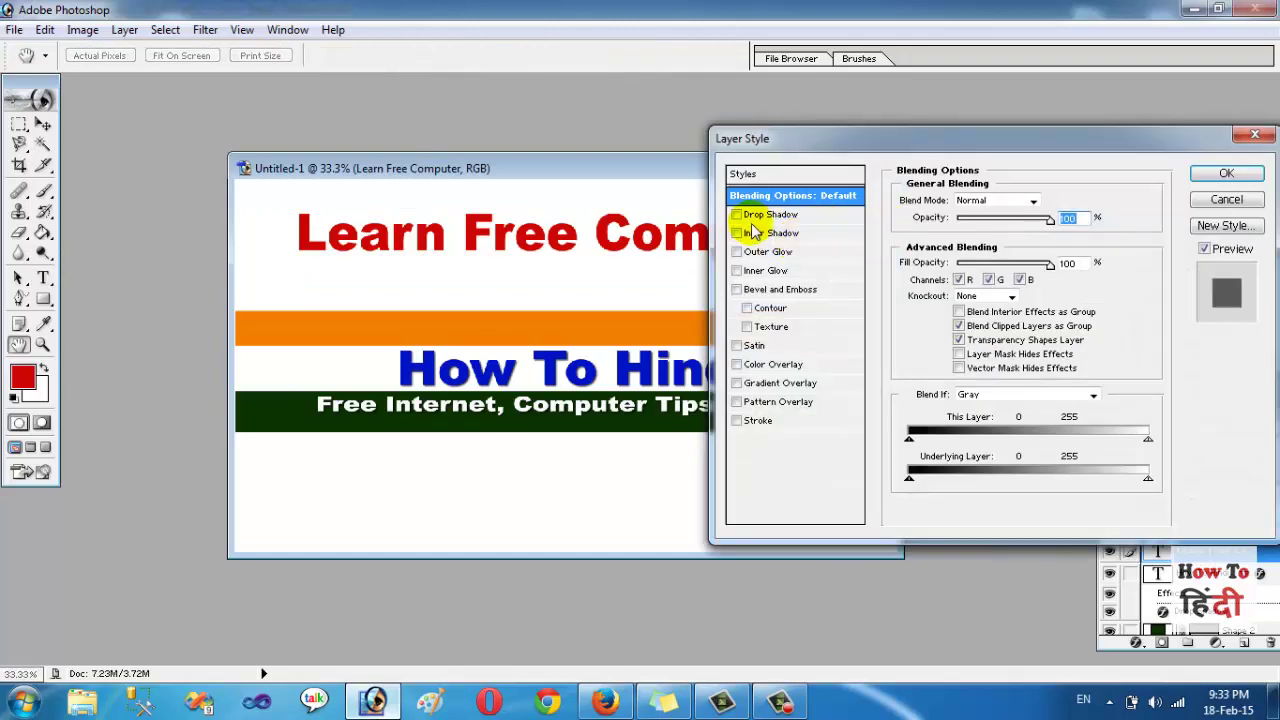
left_click(740, 214)
left_click(1226, 173)
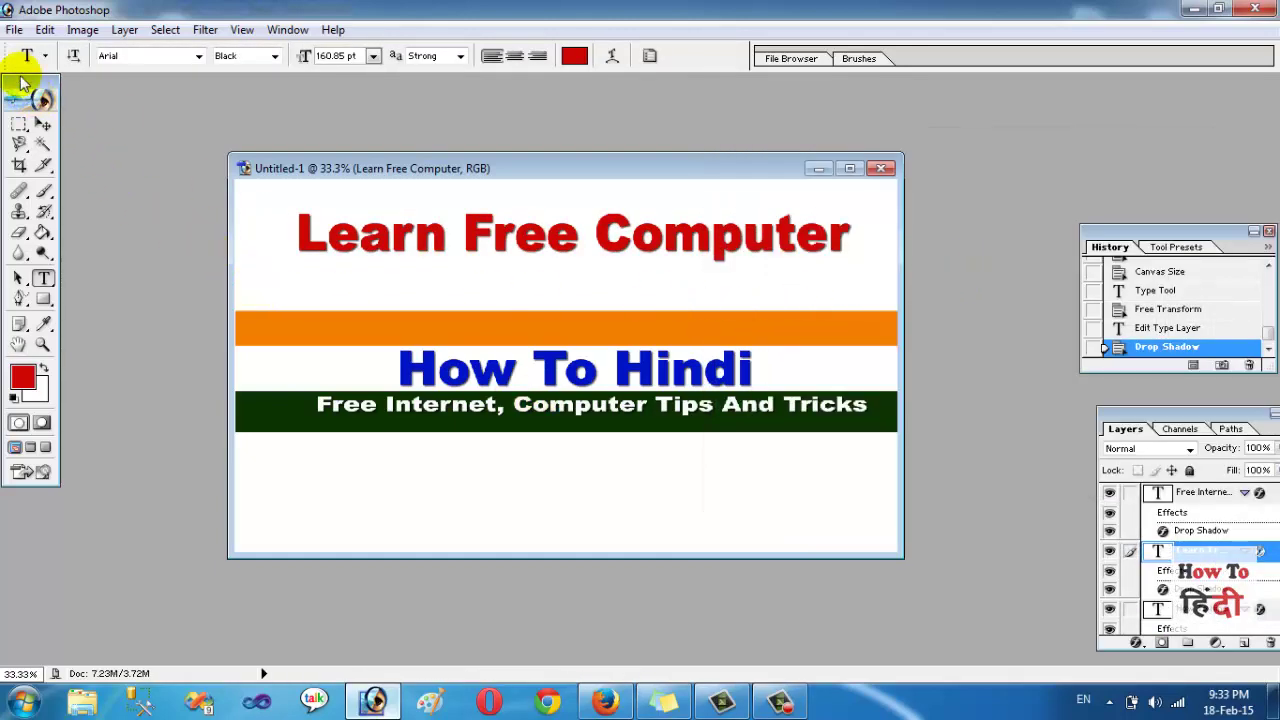
left_click(14, 29)
Save the banner to the Desktop as a maximum-quality JPEG named 'How To Hindi YT Channel', then return to YouTube.
left_click(45, 182)
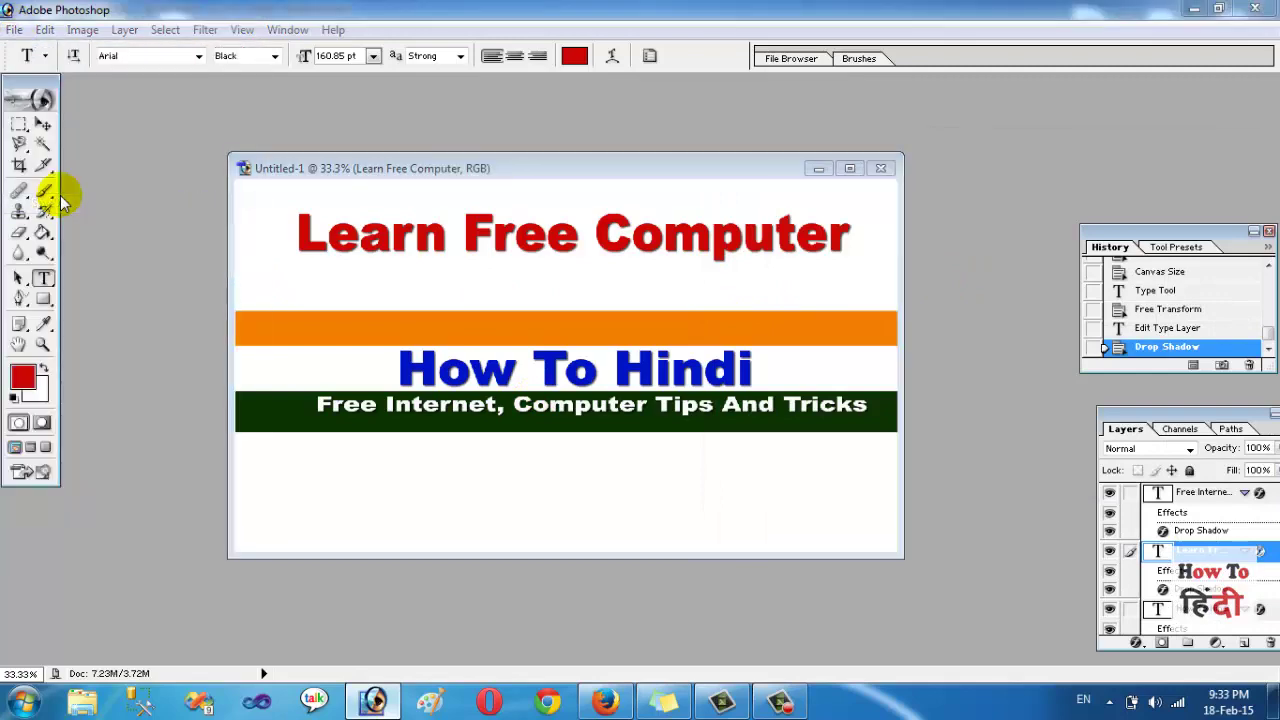
left_click(650, 395)
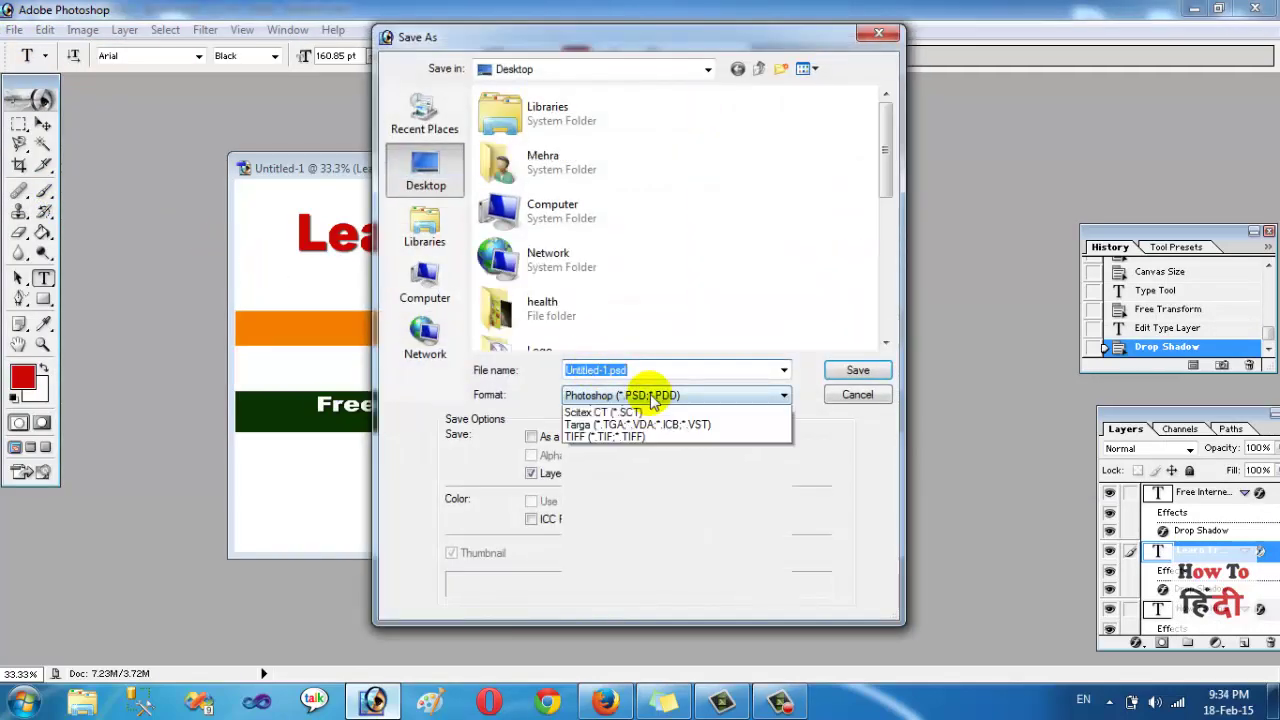
left_click(655, 485)
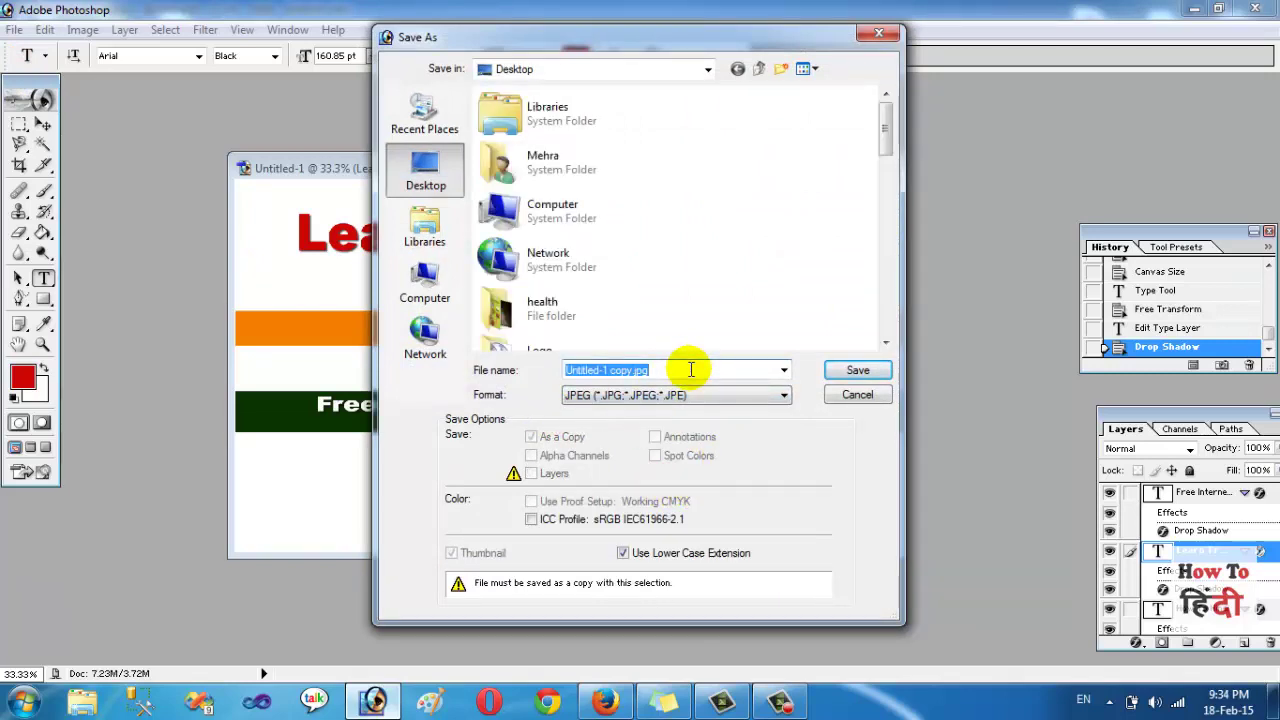
type("How ")
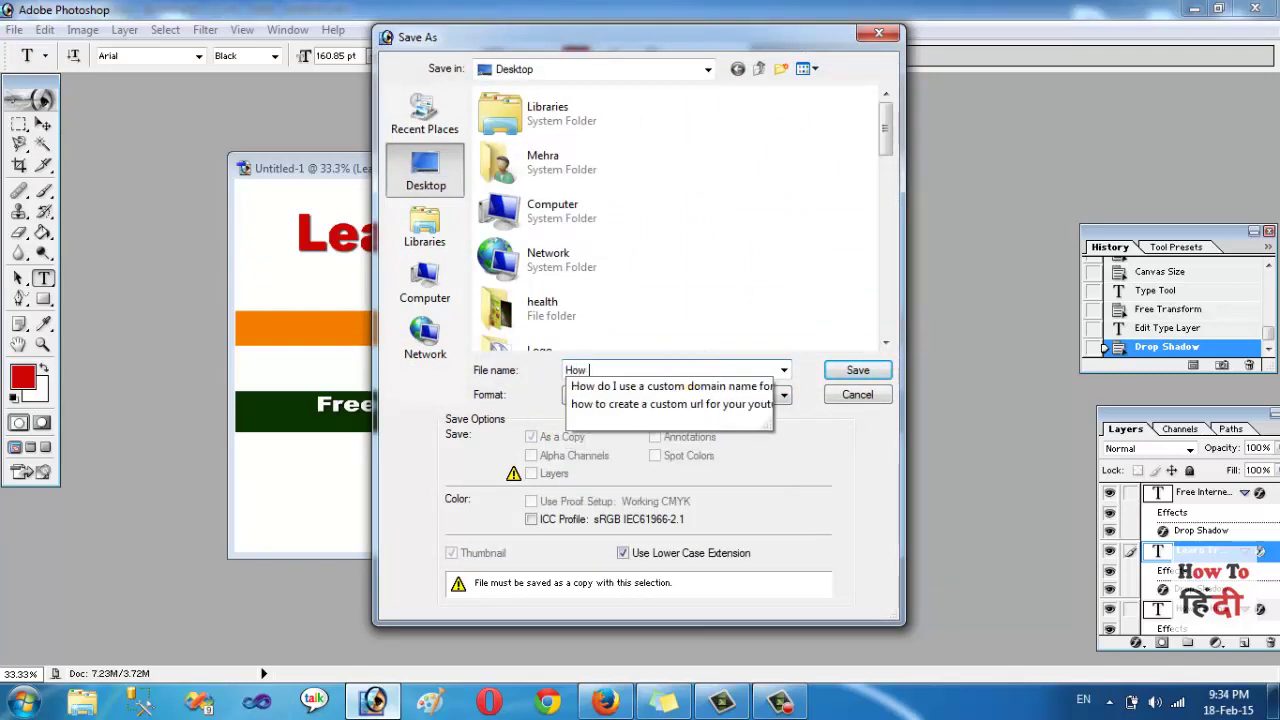
type("To Hindi YT Channel")
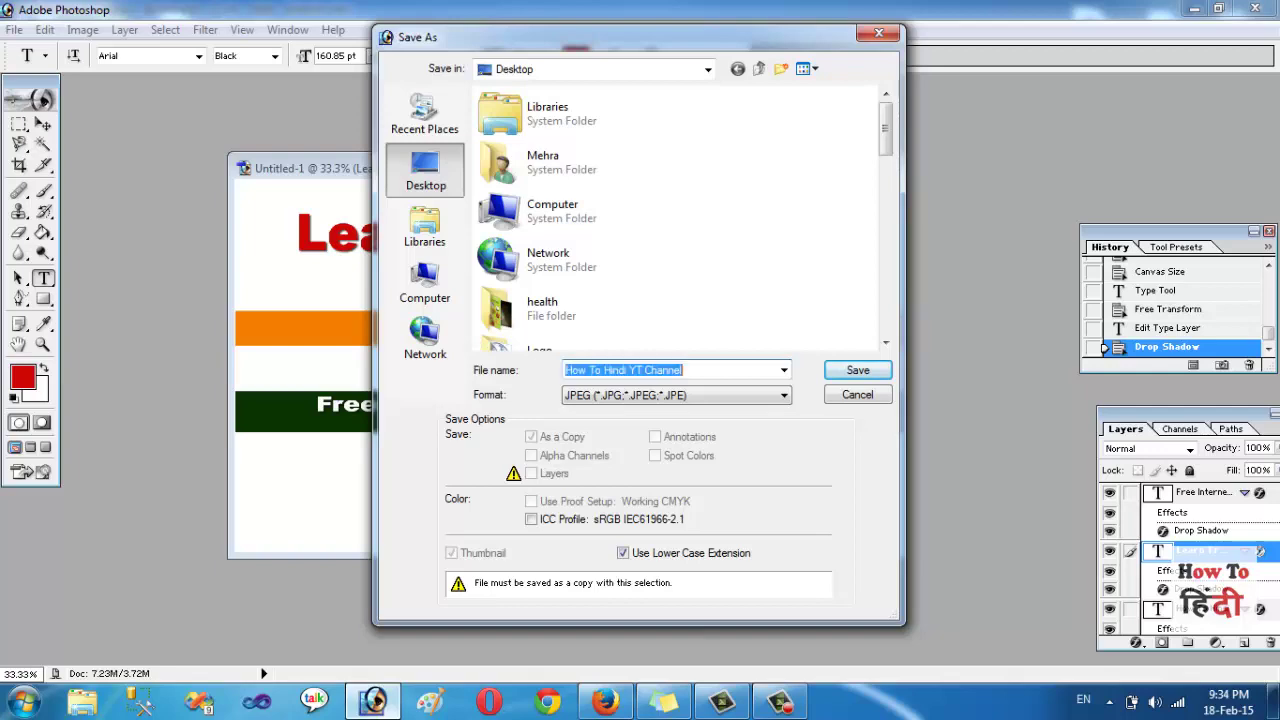
key("Return")
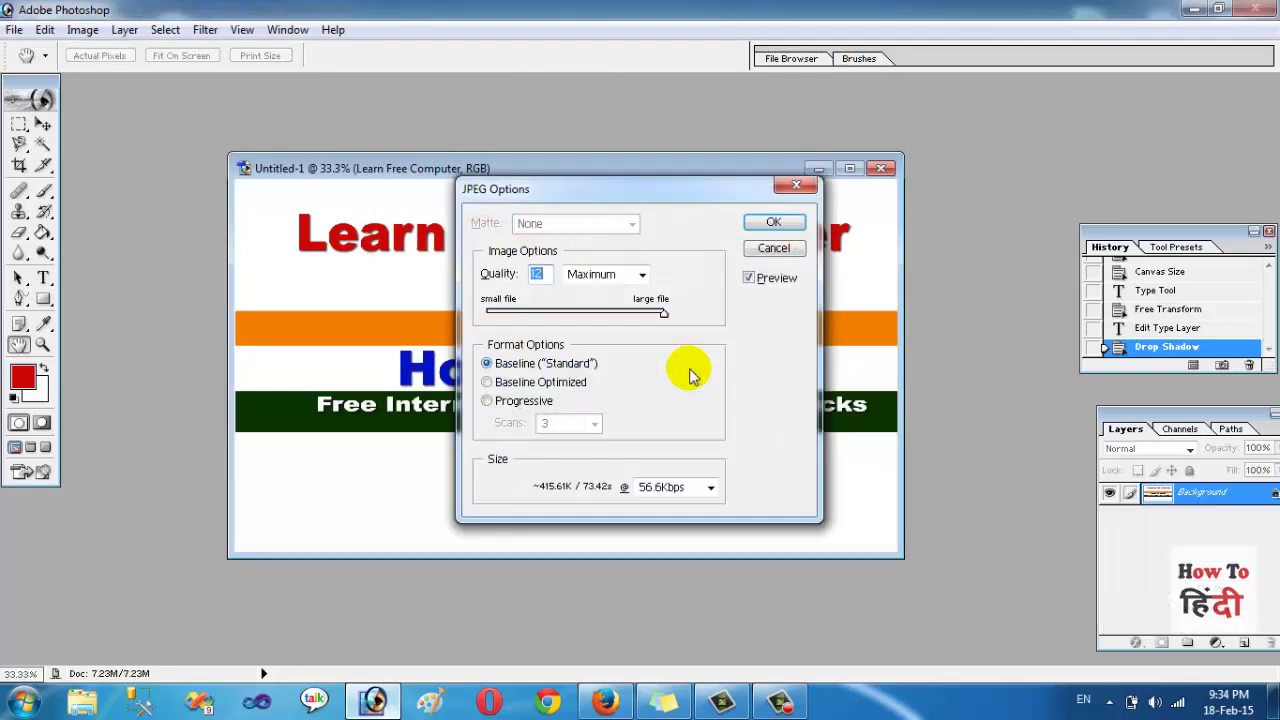
left_click(766, 219)
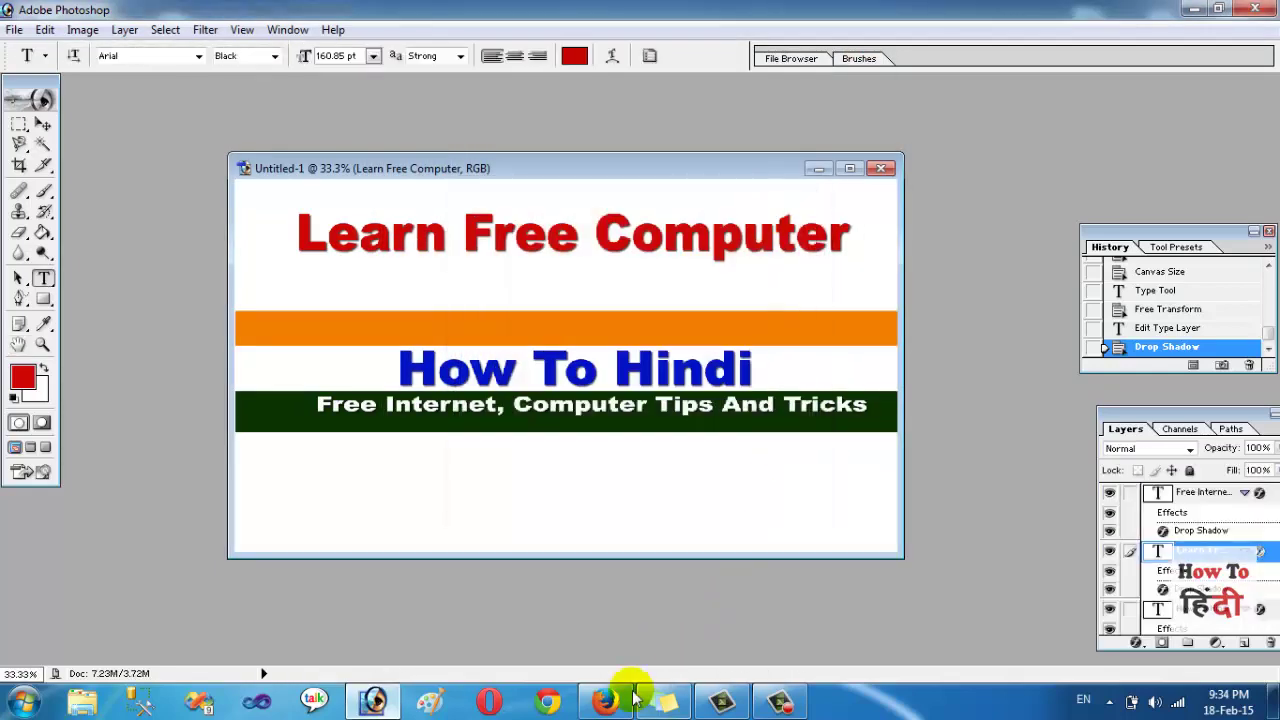
left_click(605, 702)
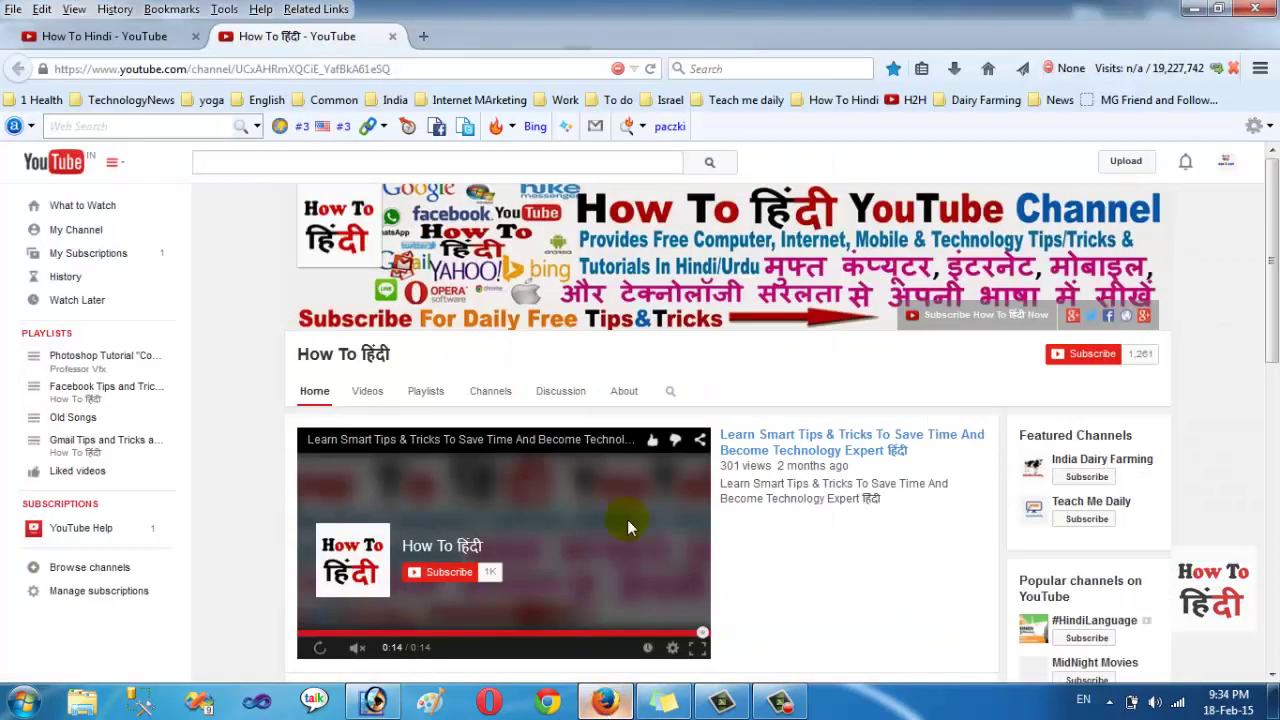
On the How To Hindi channel, open the channel art photo picker on the Desktop, then return to Photoshop.
left_click(112, 38)
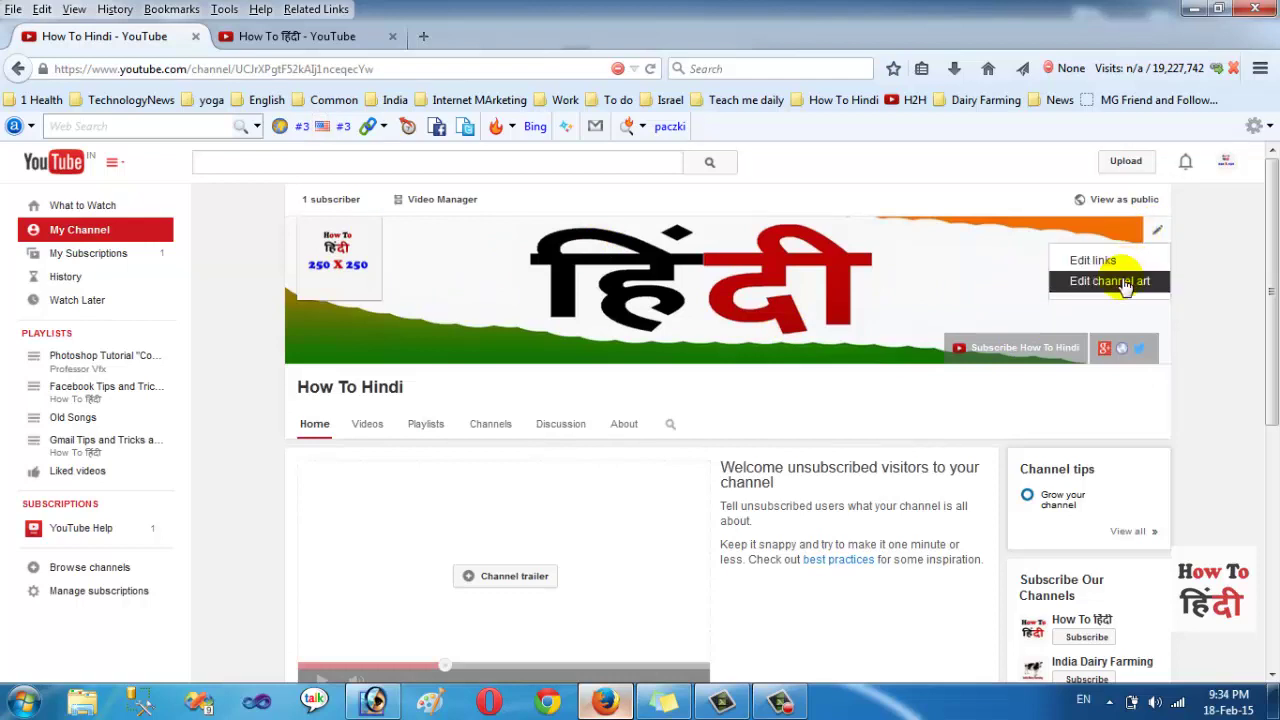
left_click(1125, 284)
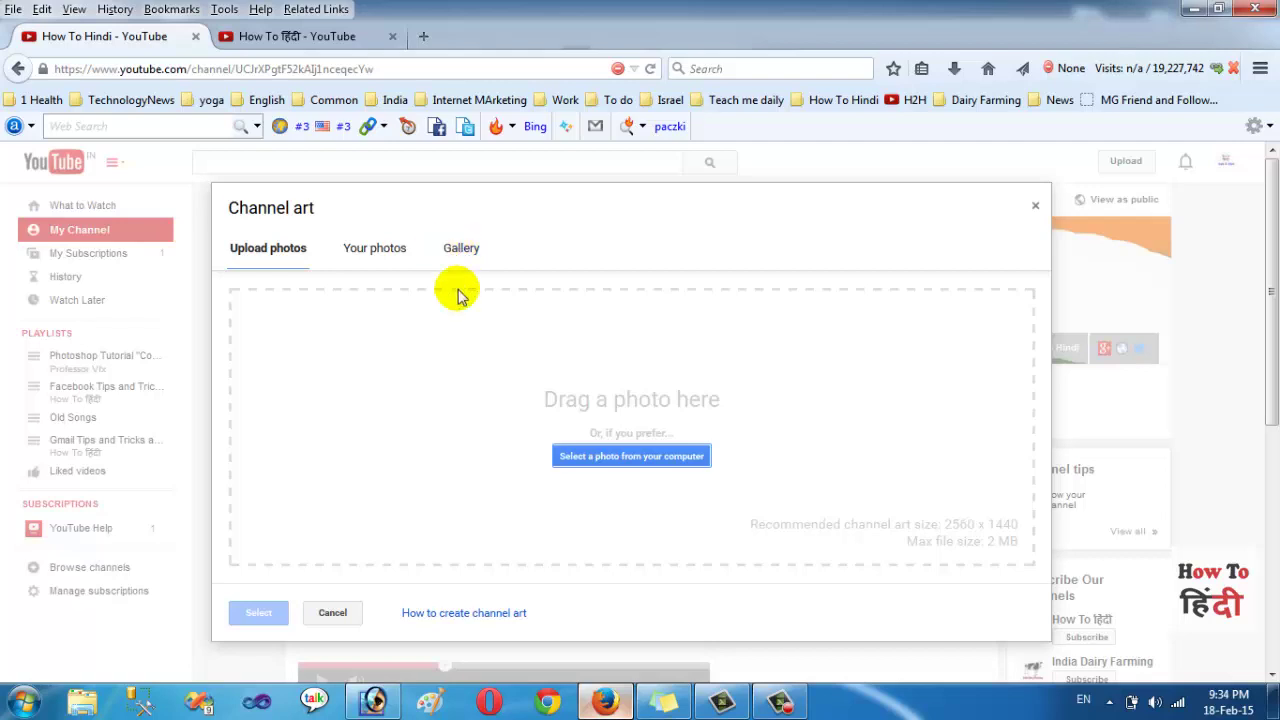
left_click(614, 460)
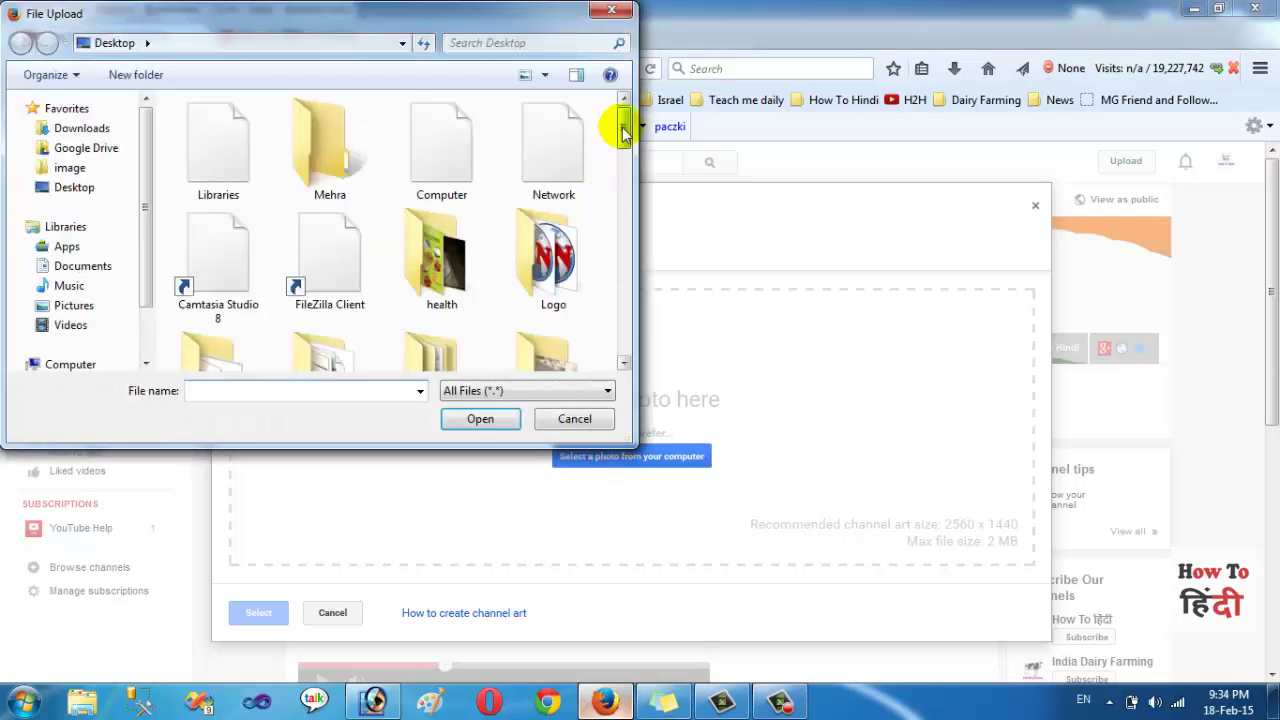
mouse_move(621, 125)
left_mouse_down()
mouse_move(640, 343)
mouse_move(623, 323)
mouse_move(631, 114)
mouse_move(641, 342)
left_mouse_up()
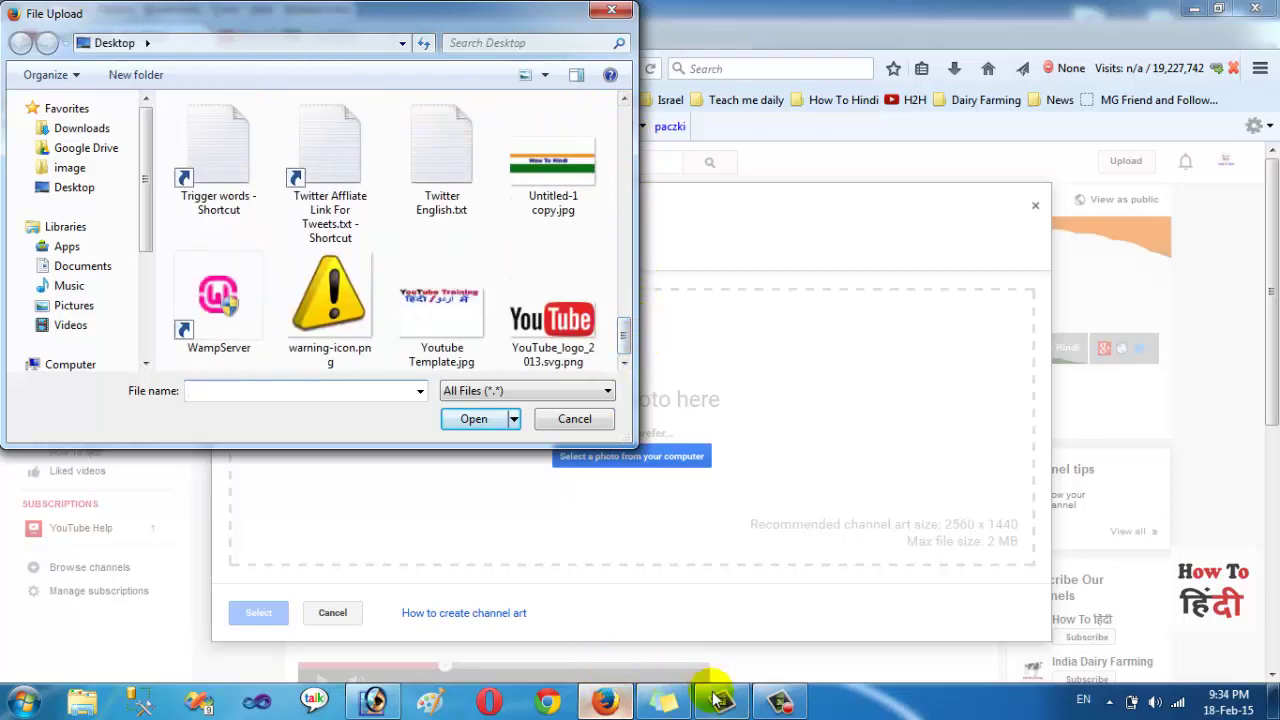
left_click(376, 699)
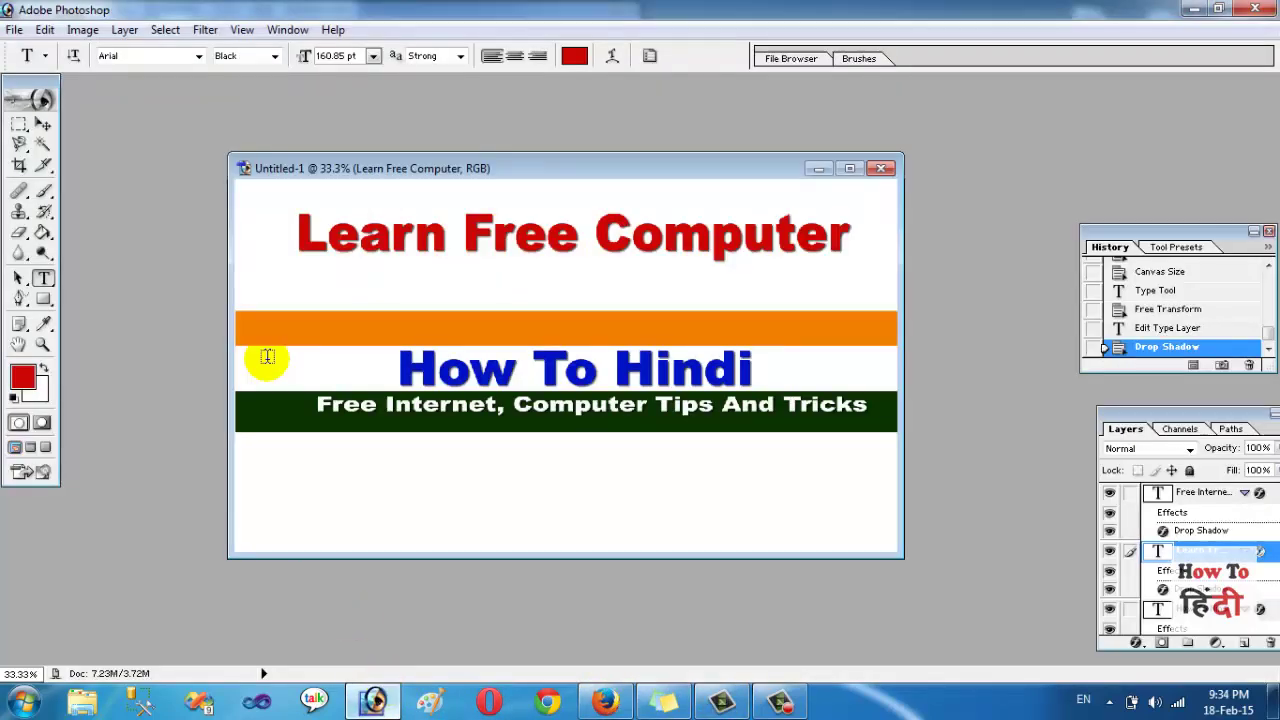
Save the banner as JPEG 'How To Hindi YT Channel.jpg' on the Desktop, replacing the old file.
left_click(14, 29)
left_click(46, 203)
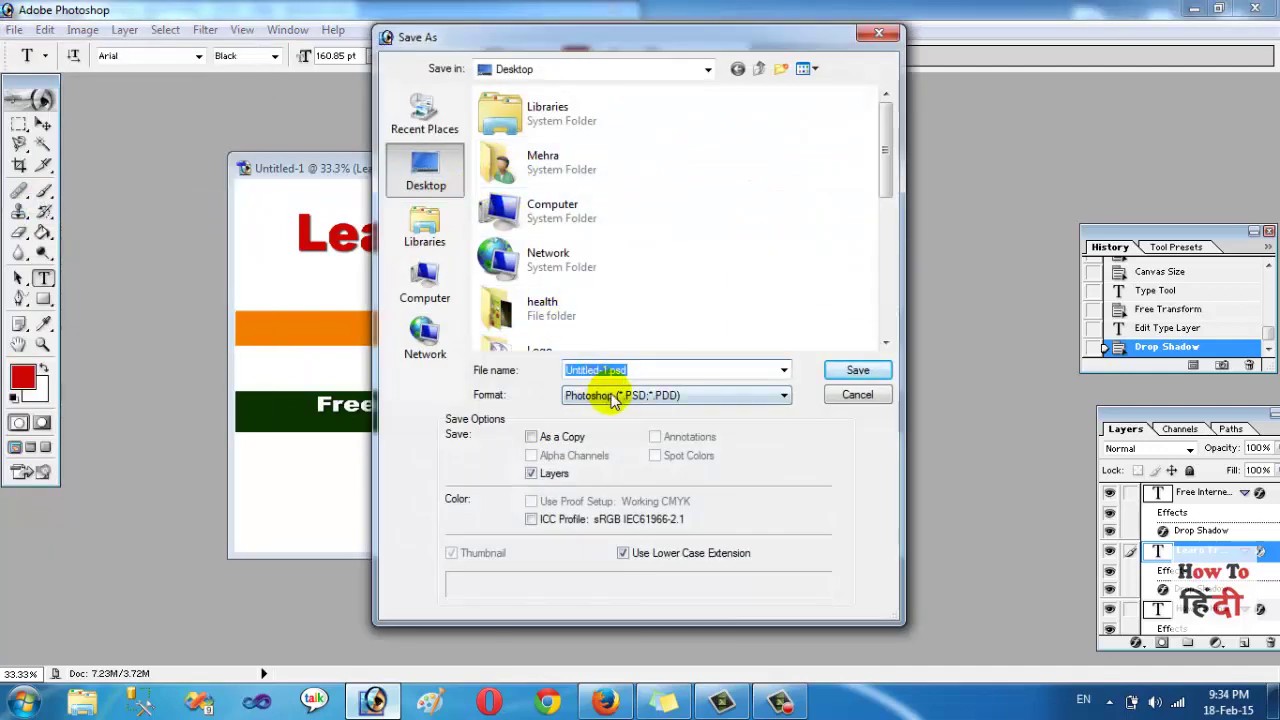
left_click(614, 397)
left_click(611, 487)
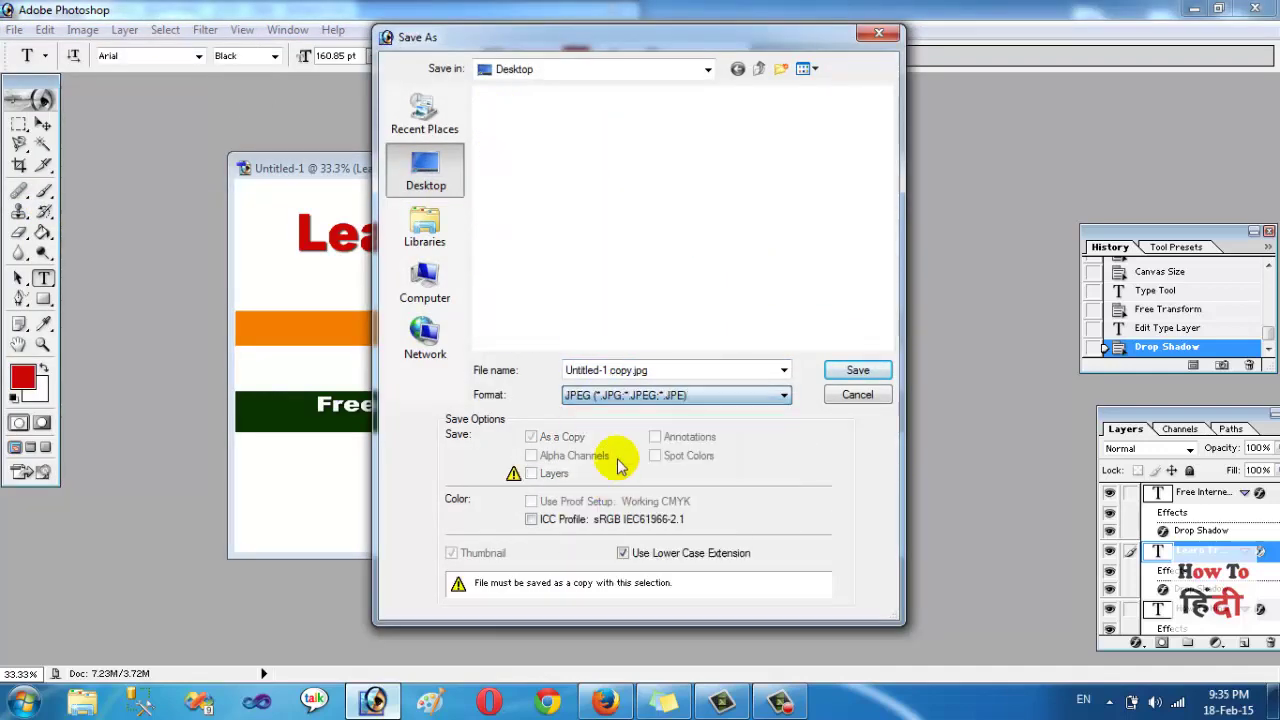
left_click(673, 370)
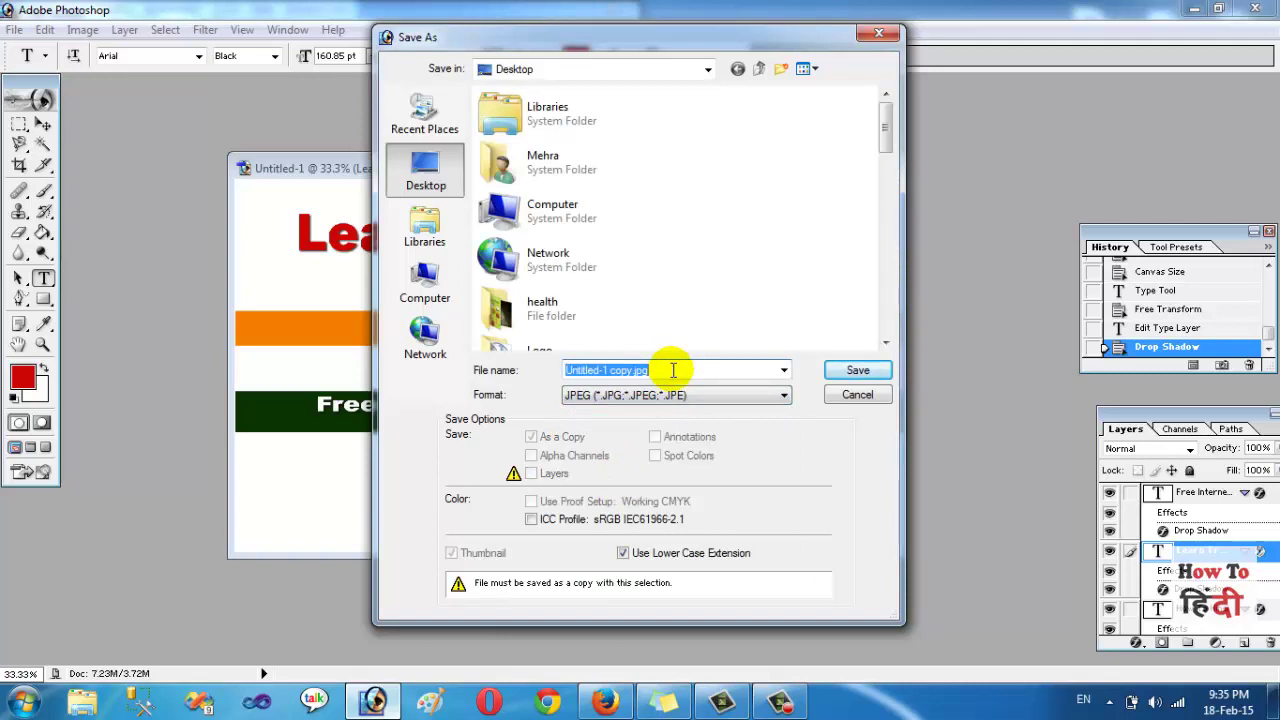
type("How")
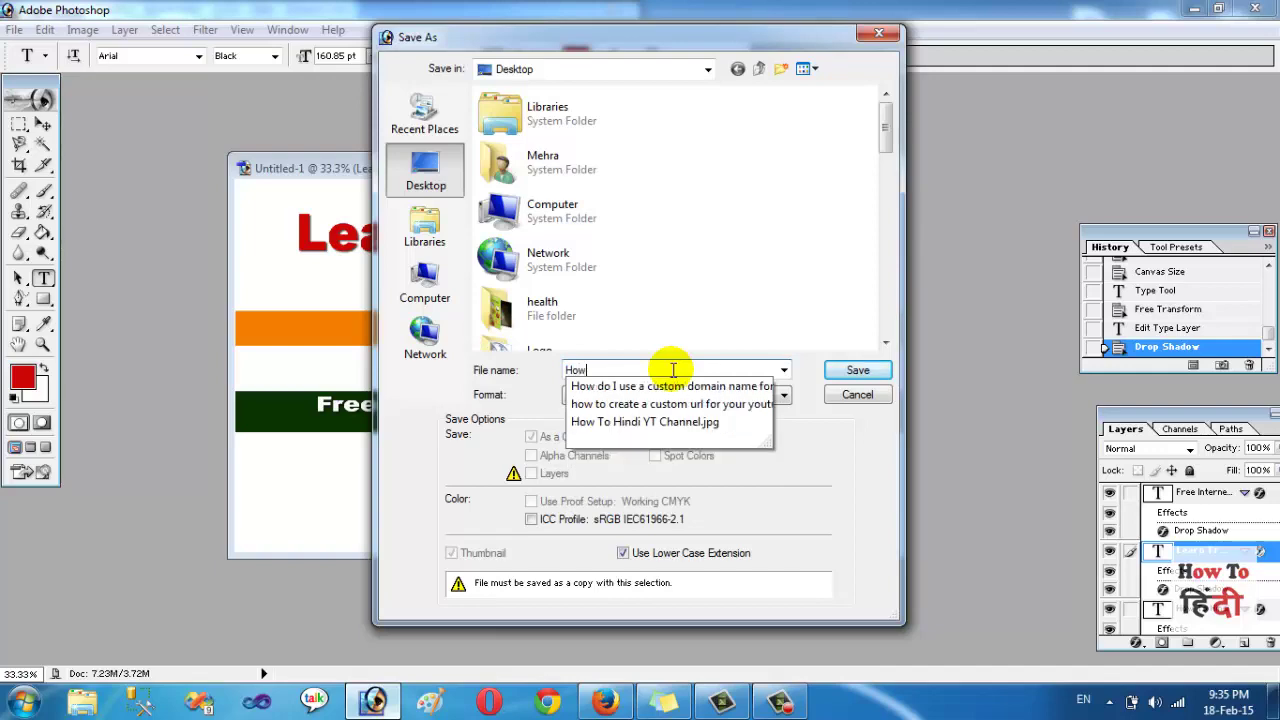
key("Down")
key("Down")
key("Down")
key("Return")
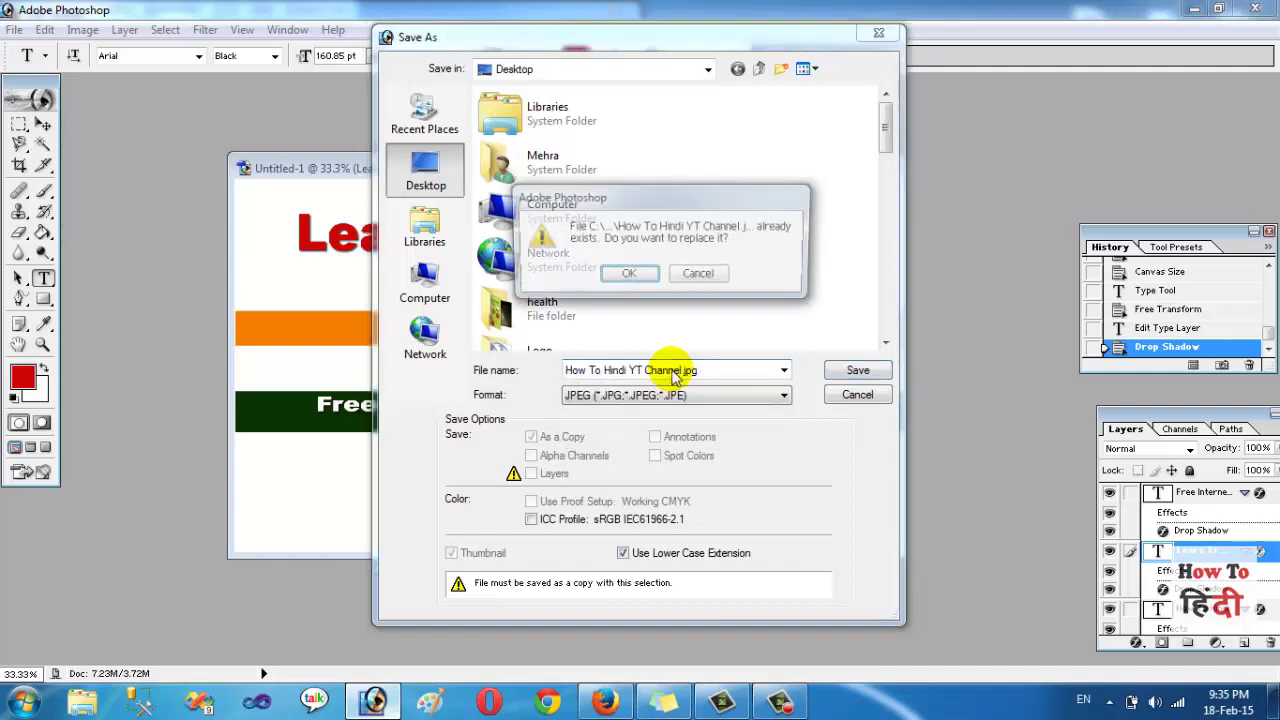
left_click(625, 276)
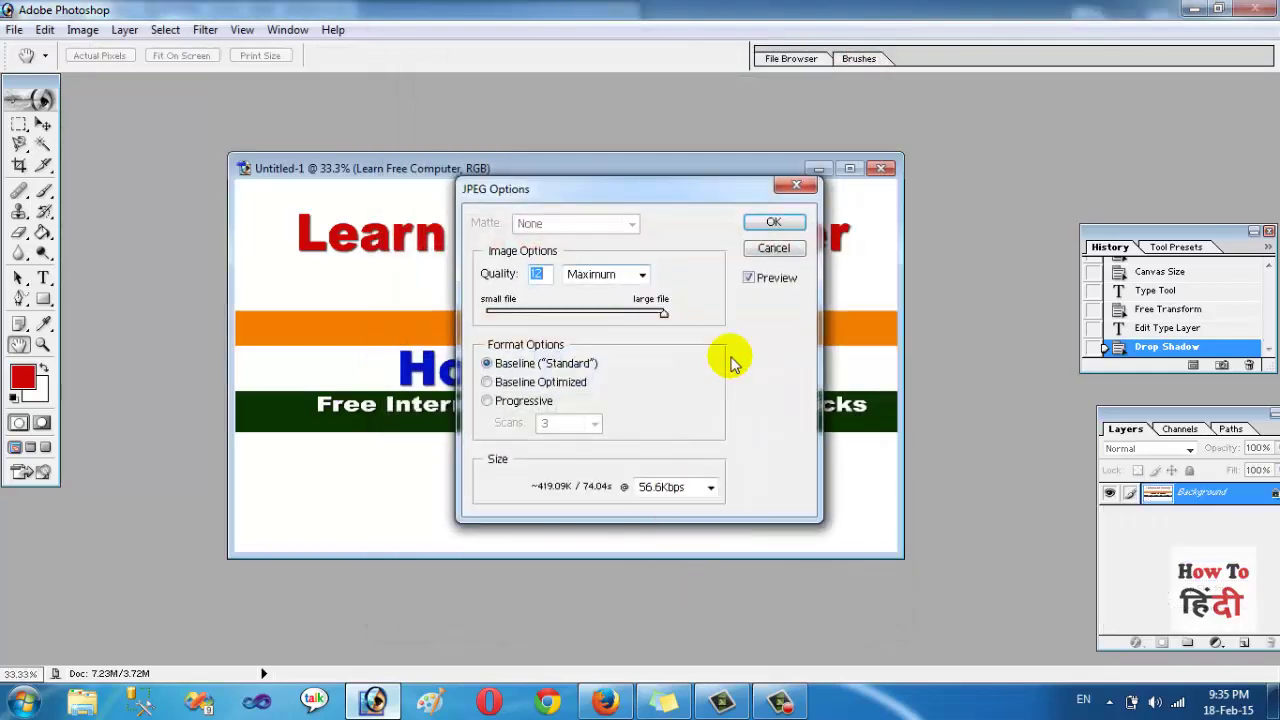
left_click(771, 220)
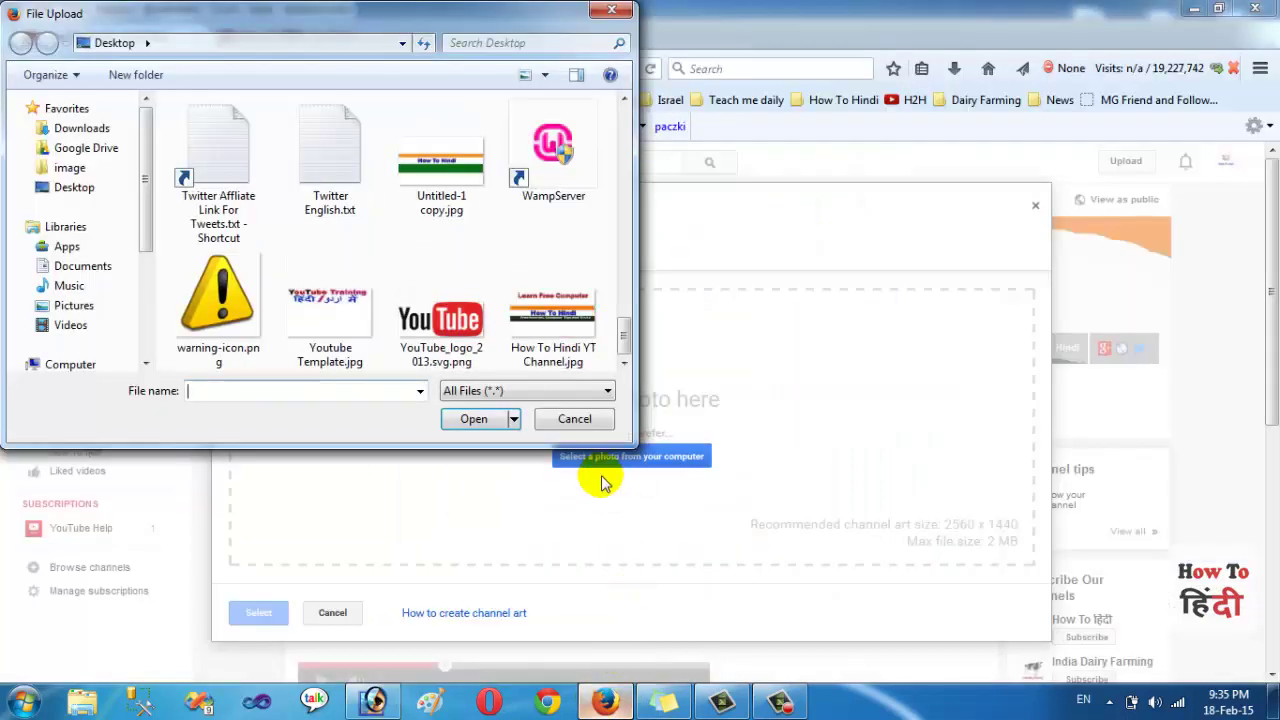
Pick How To Hindi YT Channel.jpg from the refreshed Desktop folder and upload it as channel art.
left_click(423, 43)
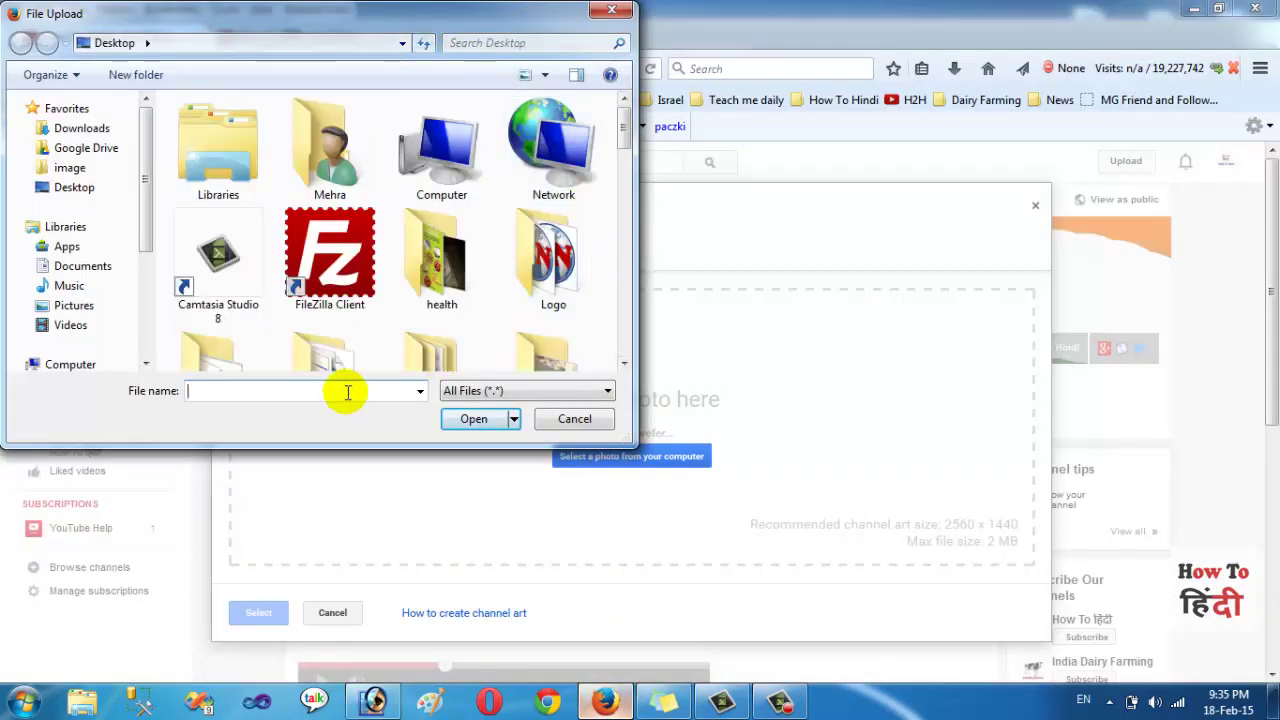
type("how")
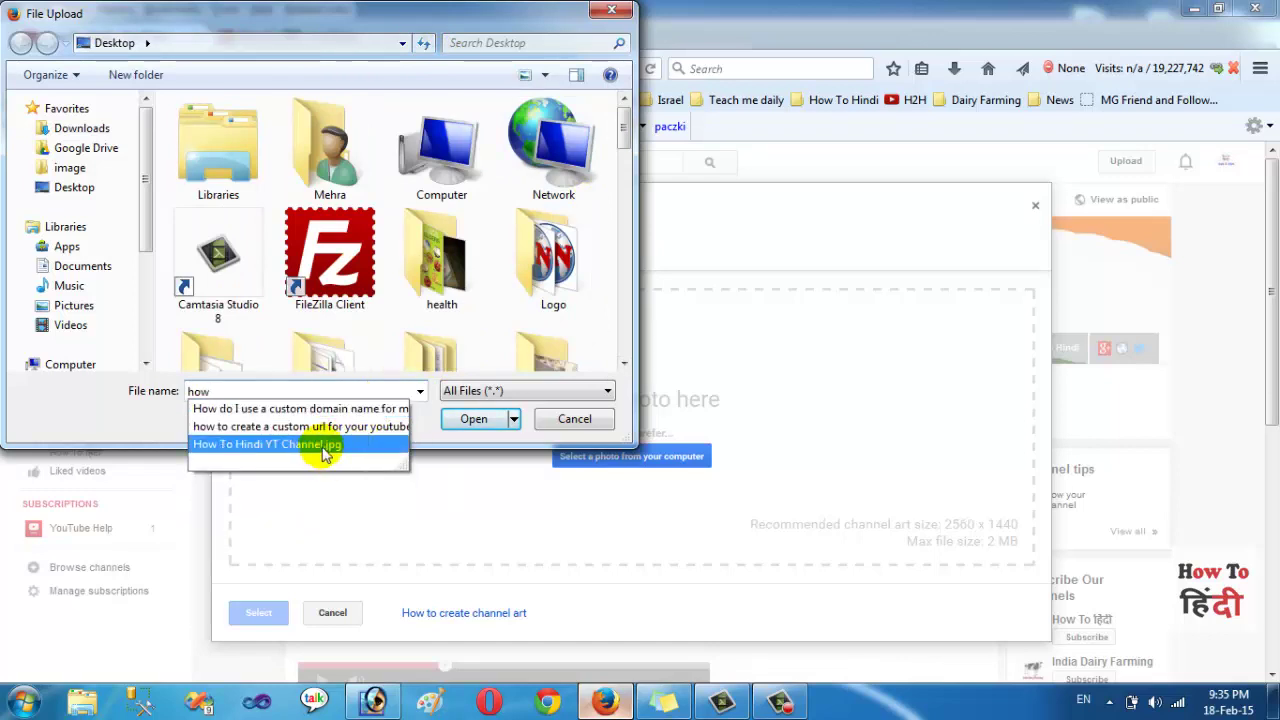
left_click(323, 447)
left_click_drag(622, 143, 643, 289)
left_click(249, 213)
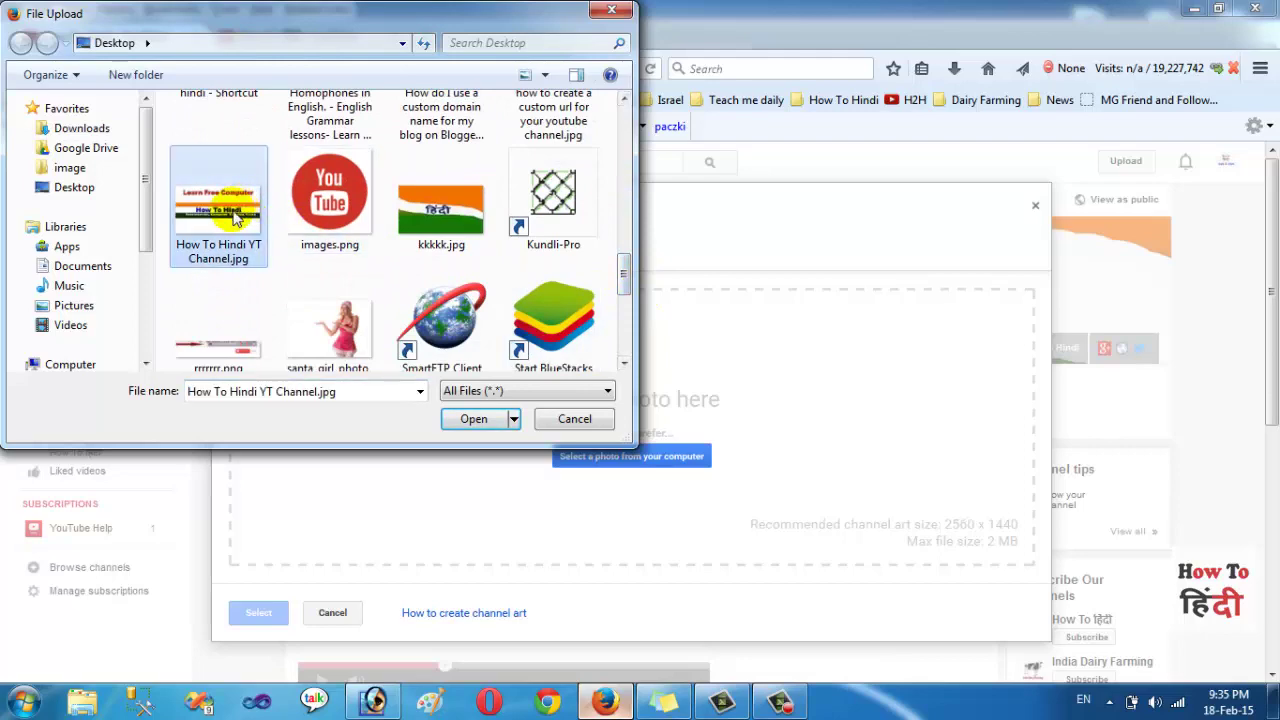
left_click(470, 418)
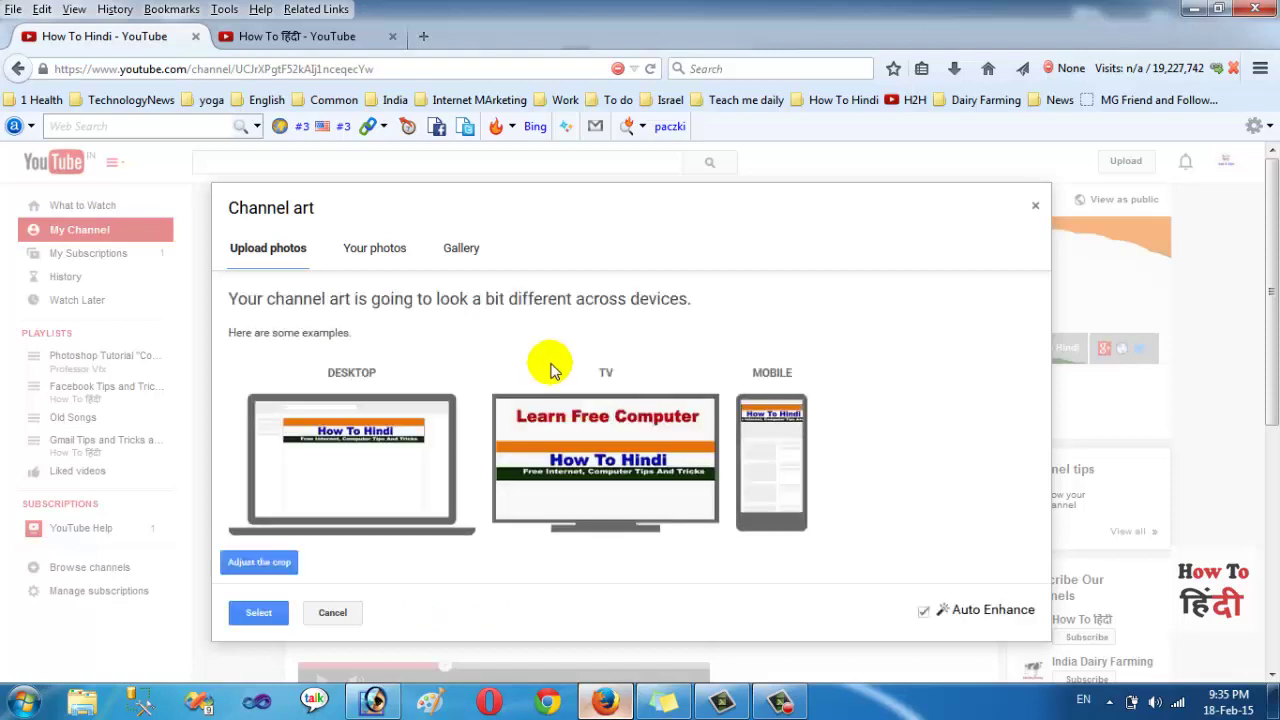
Check the Desktop, TV and Mobile previews, then apply the image as the channel banner.
left_click_drag(284, 410, 441, 453)
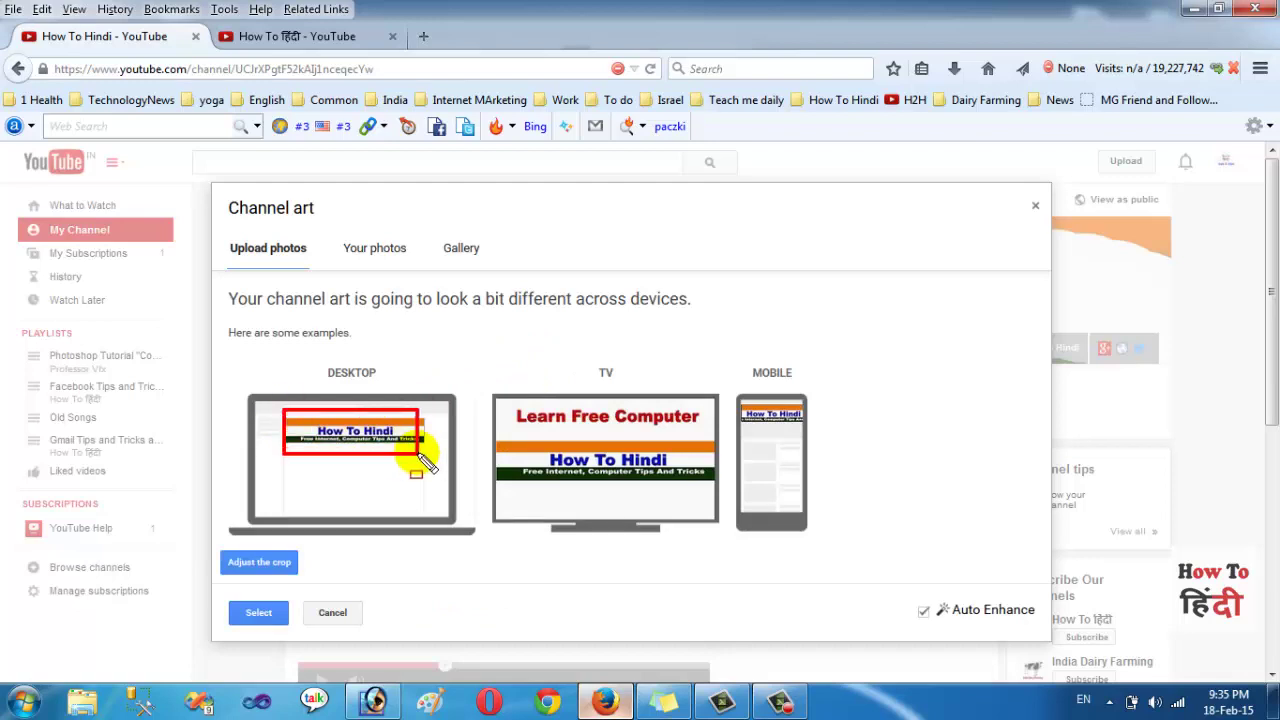
key("Escape")
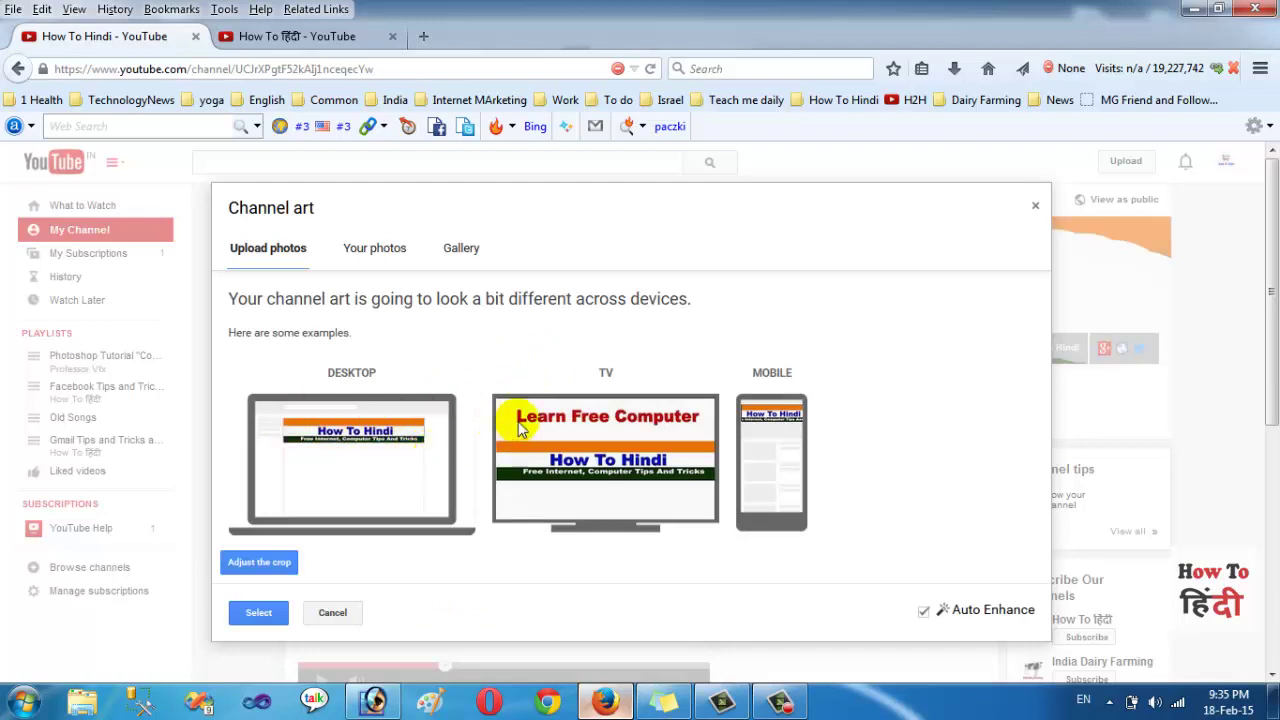
left_click_drag(503, 400, 710, 506)
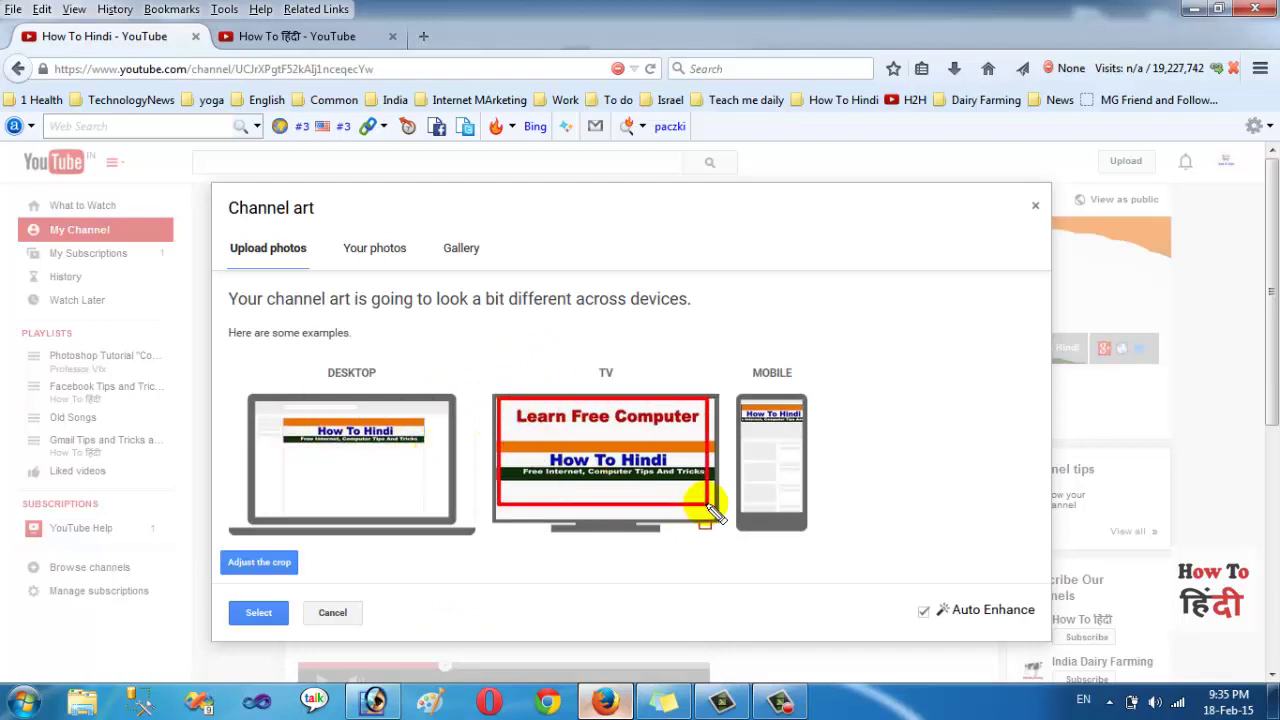
key("Escape")
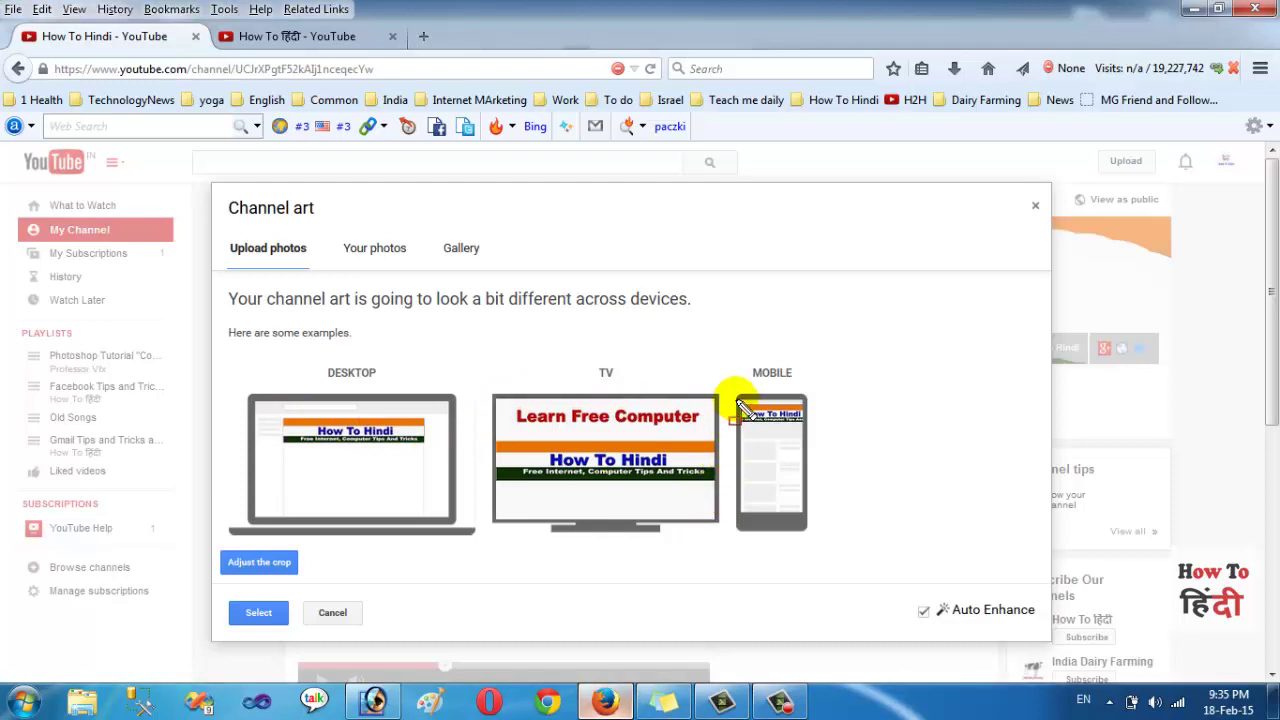
left_click_drag(740, 405, 814, 434)
key("Escape")
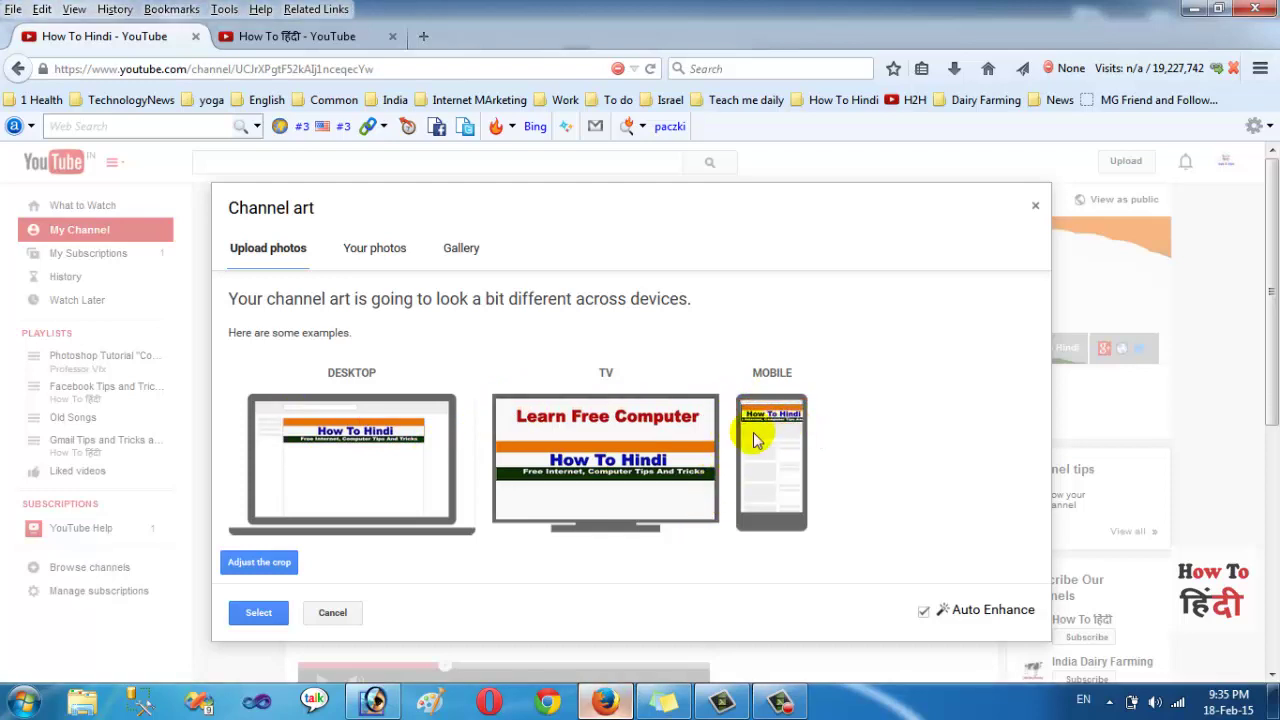
left_click(275, 614)
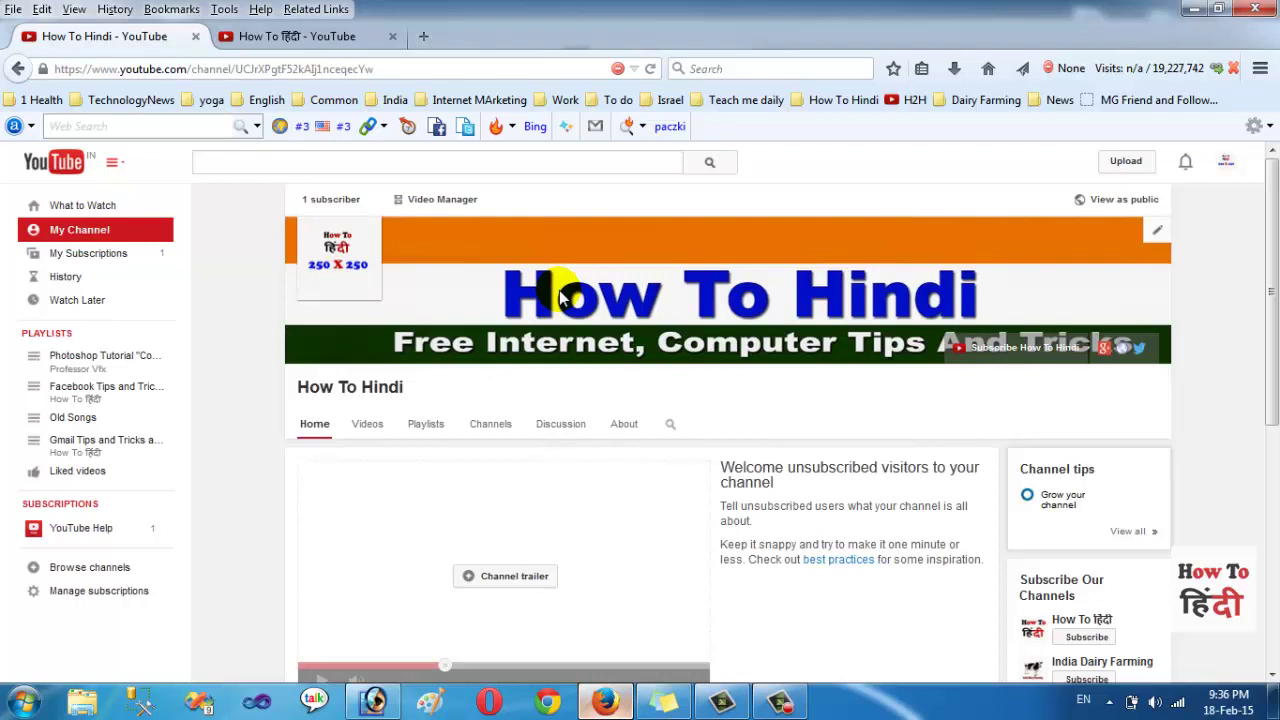
Open the 'Learn Smart Tips & Tricks' video from the other channel tab in a new tab and watch it.
left_click(285, 37)
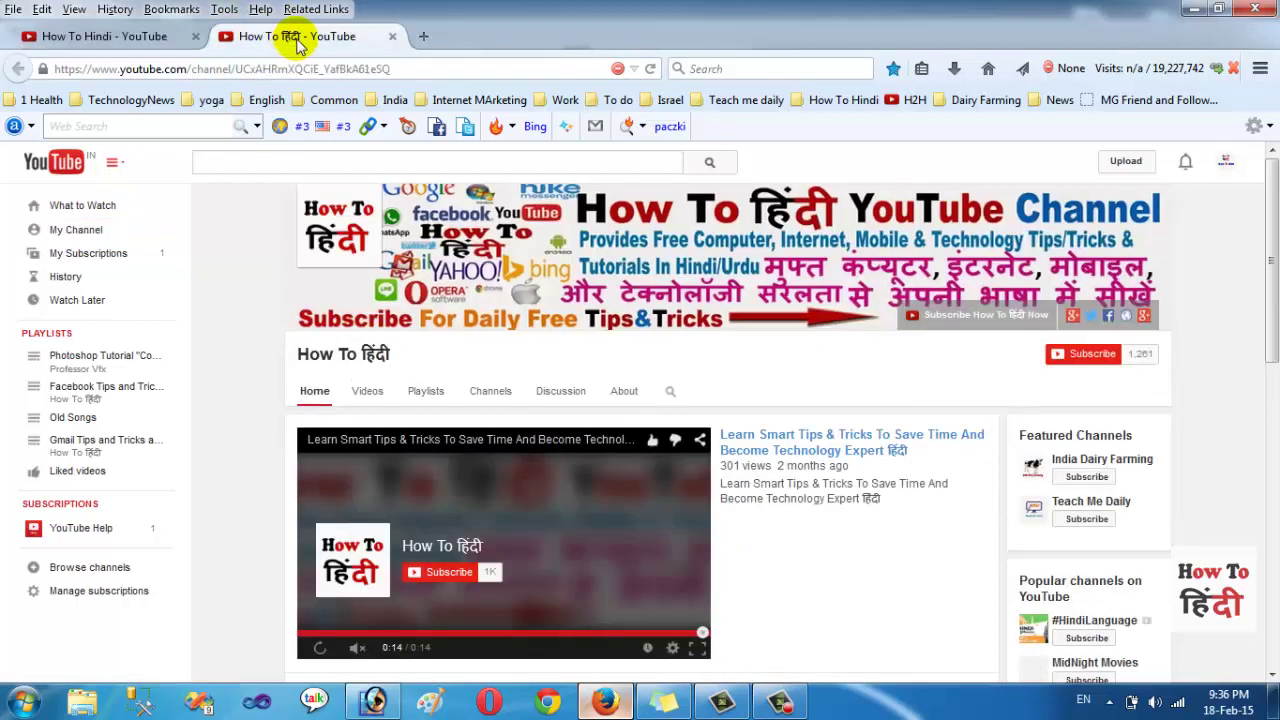
right_click(812, 438)
left_click(860, 451)
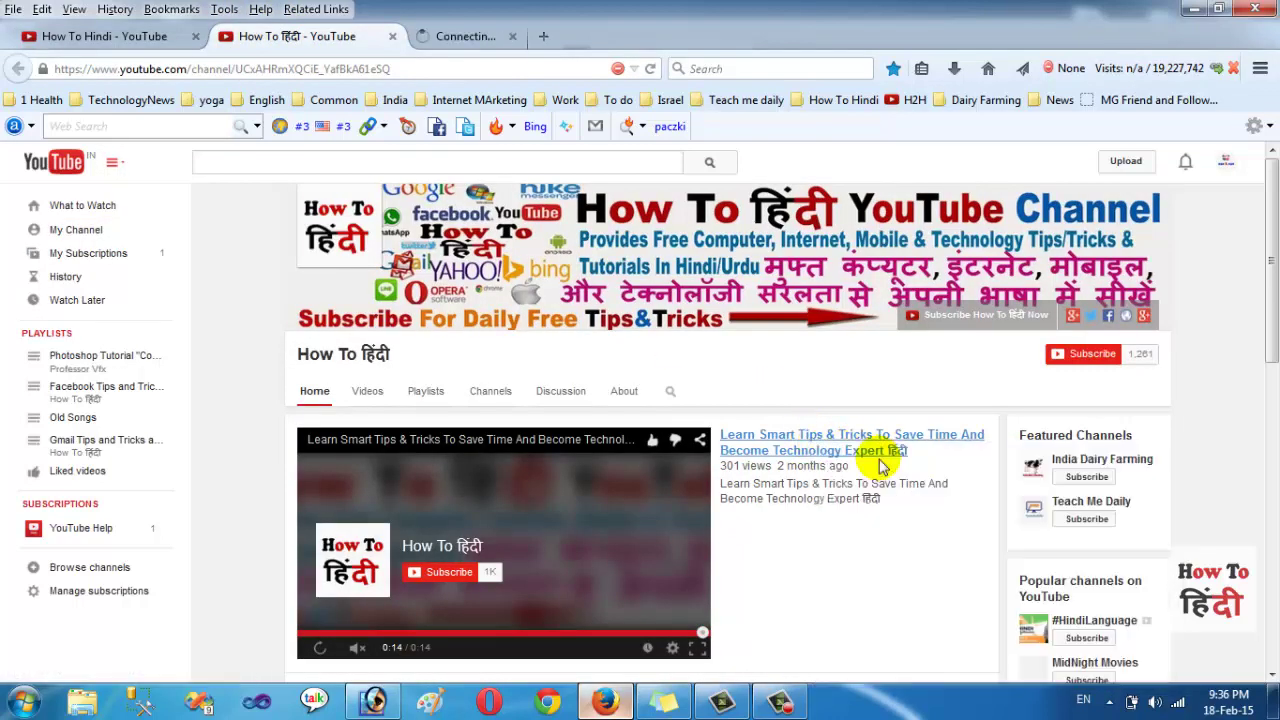
left_click(491, 37)
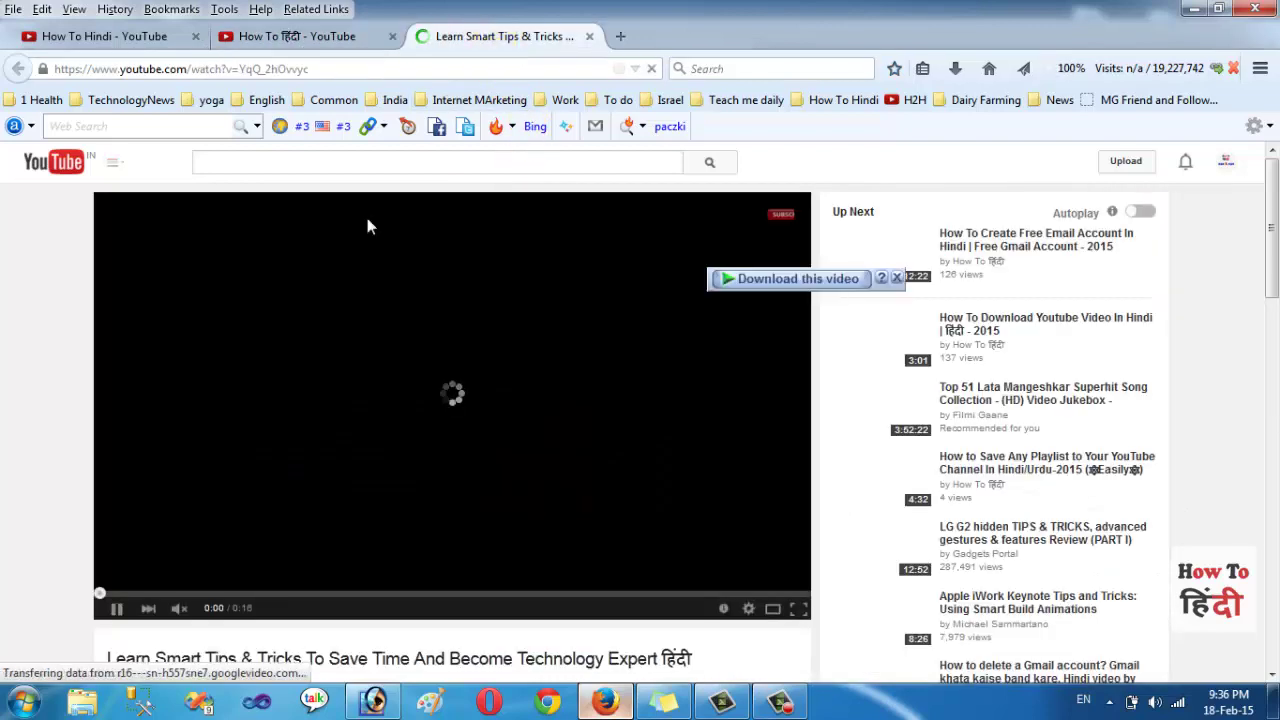
scroll(9, 443, "down", 3)
scroll(106, 491, "down", 3)
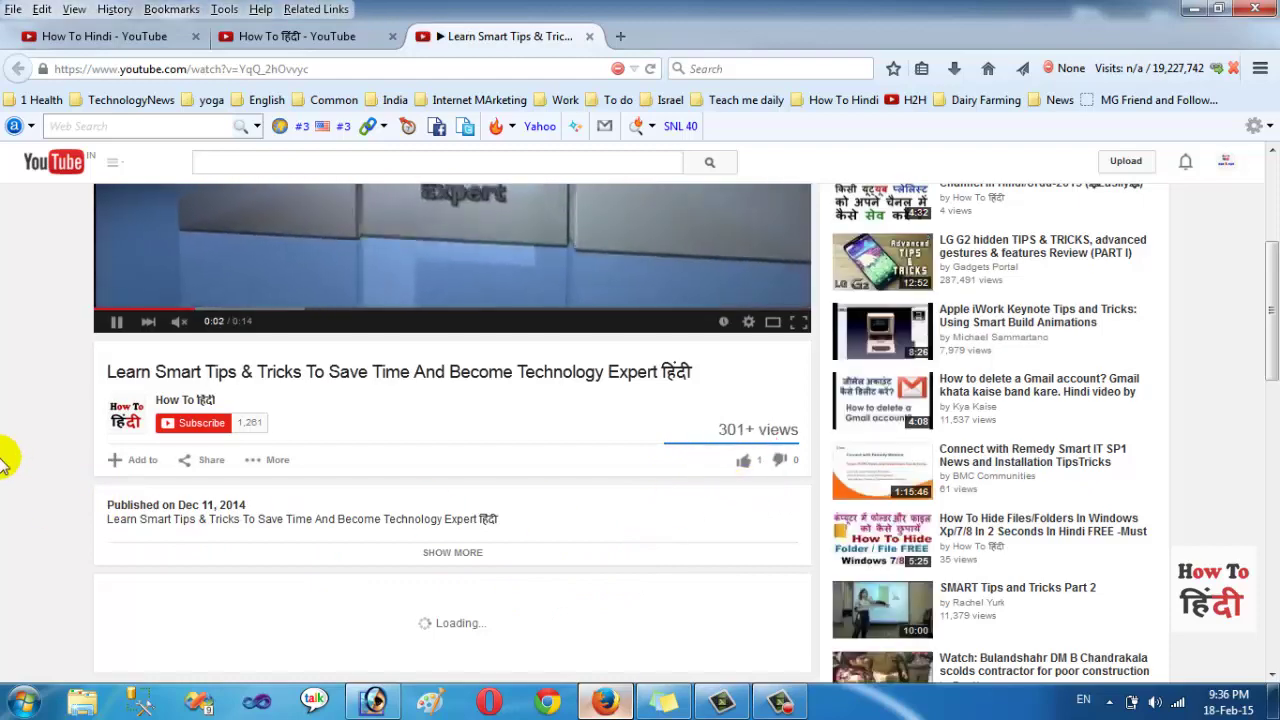
scroll(205, 470, "up", 1)
scroll(205, 470, "up", 5)
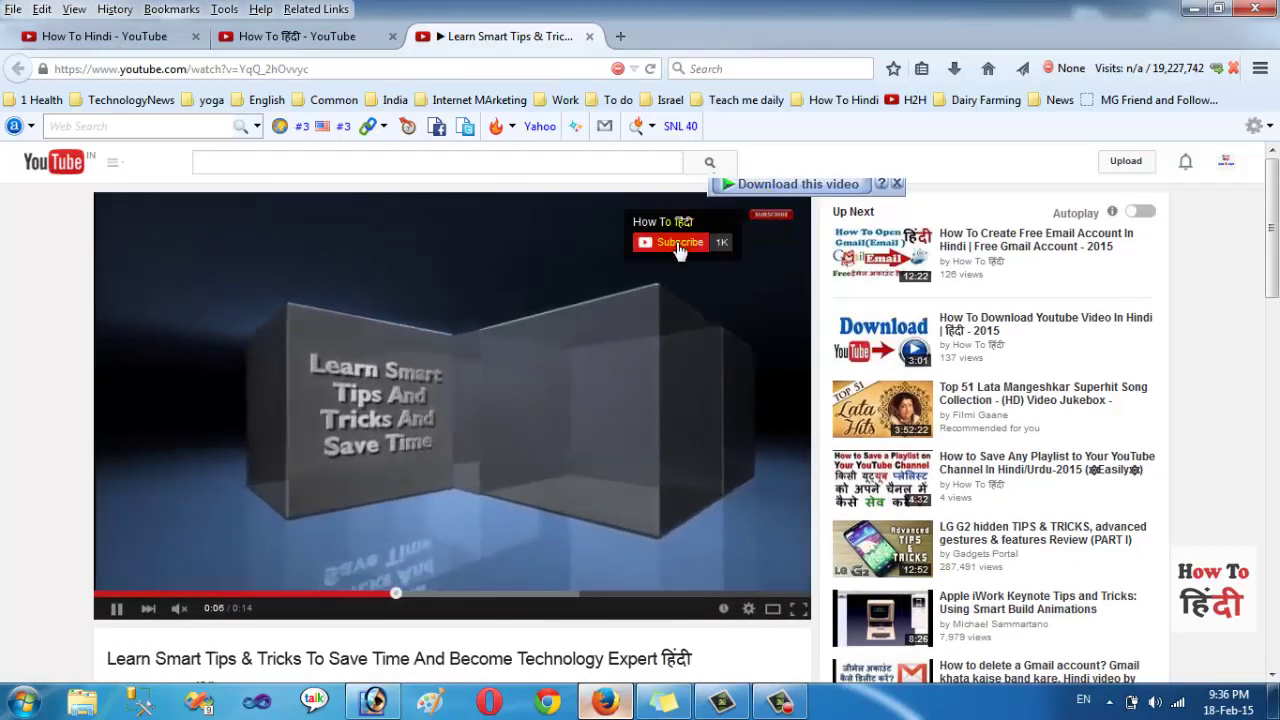
scroll(5, 330, "down", 2)
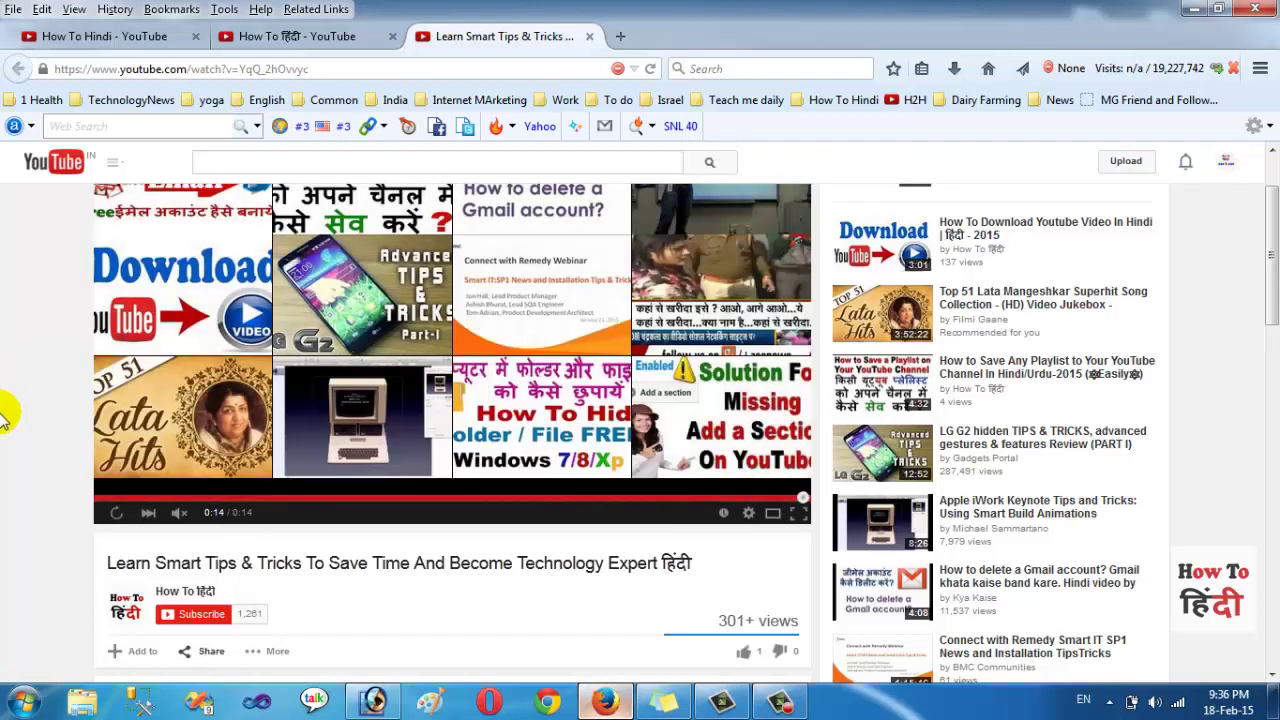
scroll(3, 420, "down", 2)
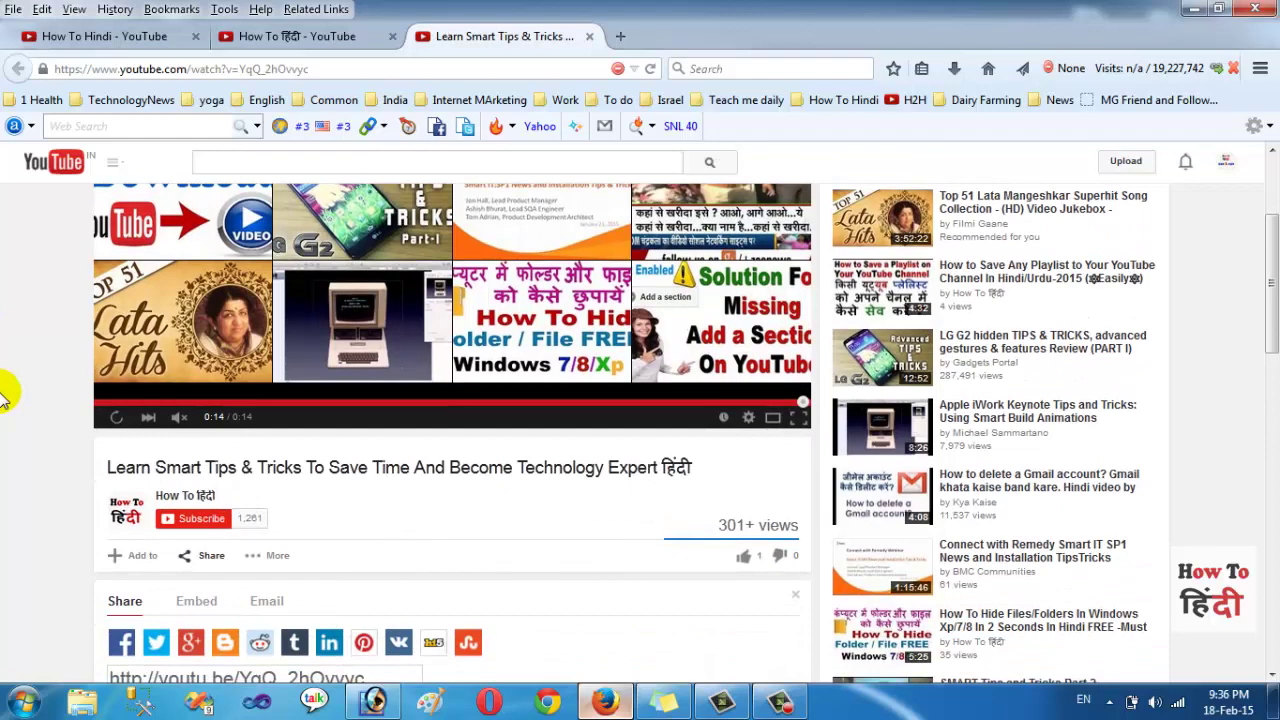